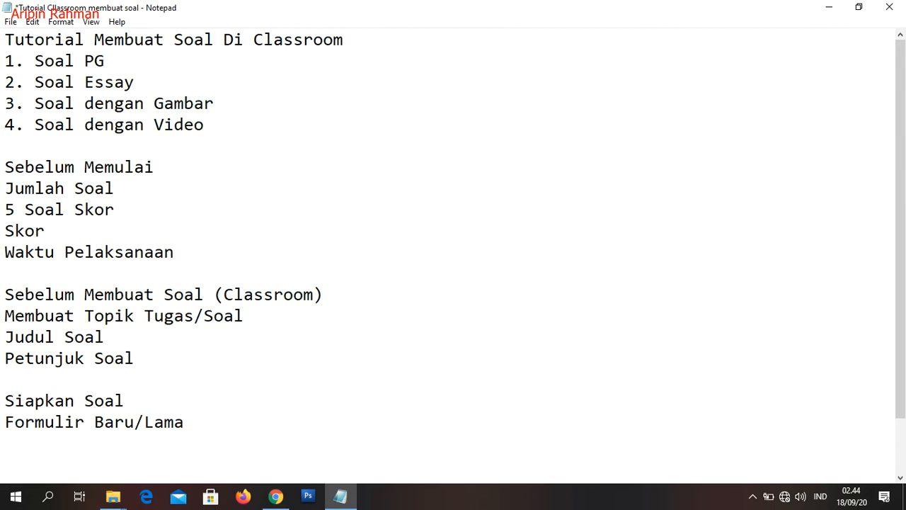
# Step: Complete the "5 Soal Skor" line with "20 = 100" and highlight its question count and score
pyautogui.write('20 = 100')
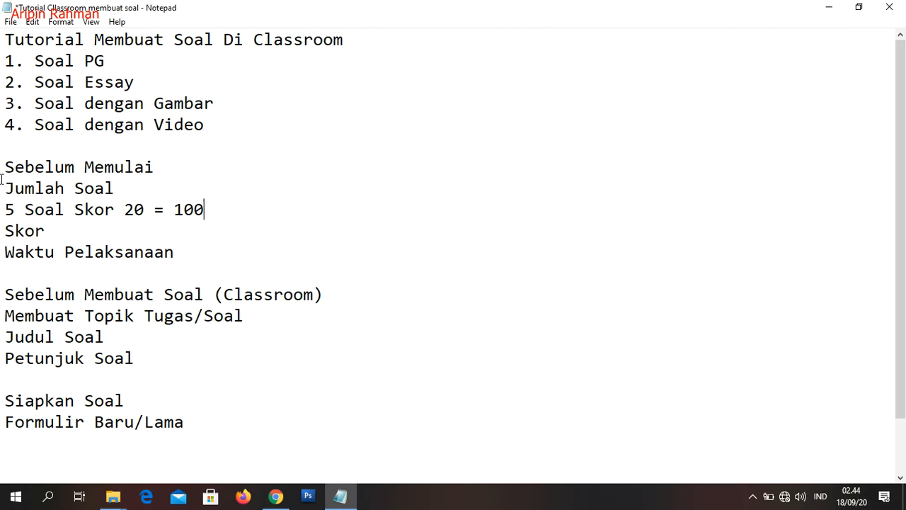
pyautogui.moveTo(4, 211); pyautogui.dragTo(15, 212)
pyautogui.moveTo(124, 208); pyautogui.dragTo(142, 216)
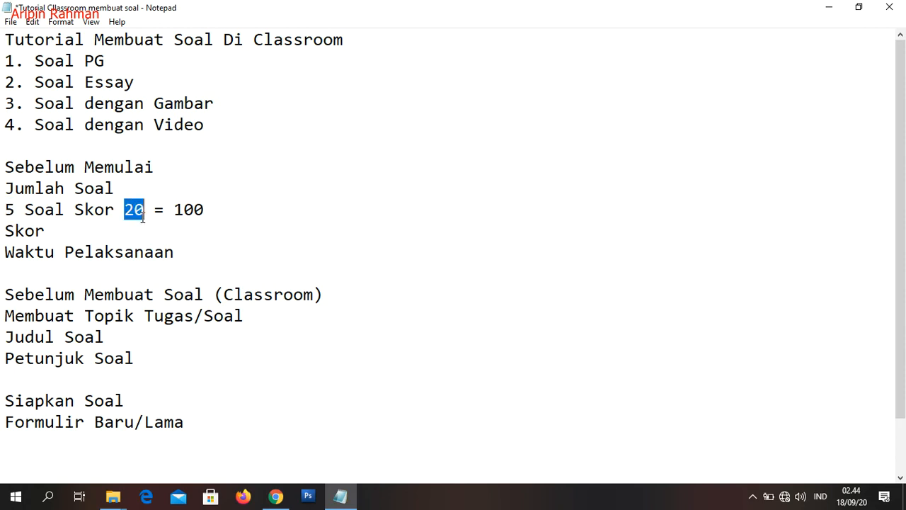
pyautogui.moveTo(5, 209); pyautogui.dragTo(144, 209)
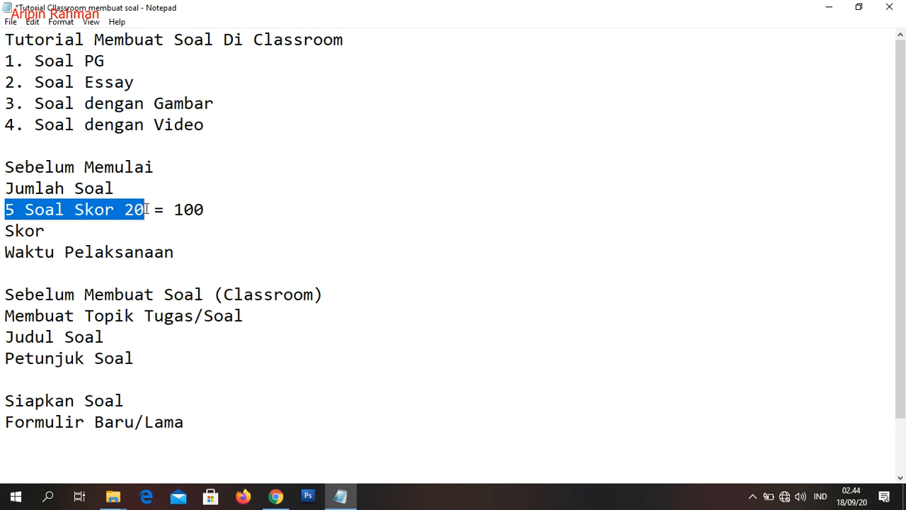
pyautogui.click(212, 210)
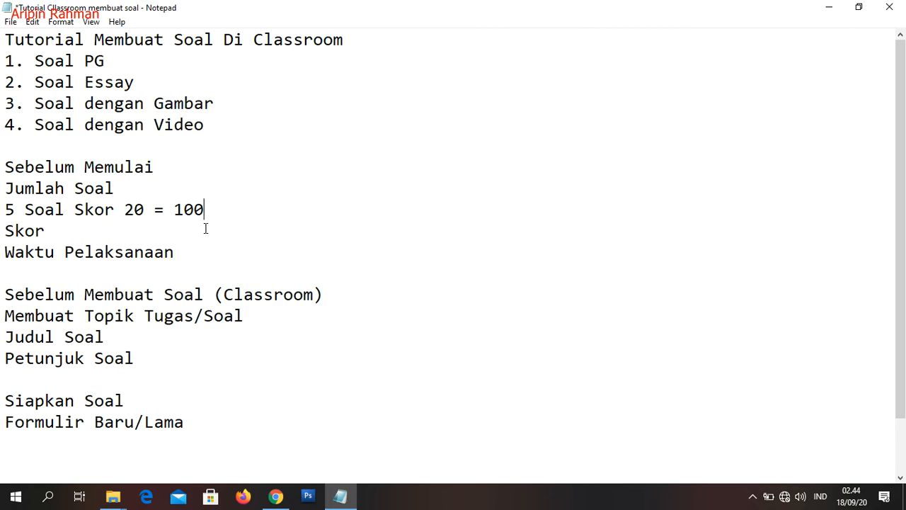
# Step: Add the line "10 Soal Skor 10 =100" below the five-question score line
pyautogui.press('Return')
pyautogui.write('10 ')
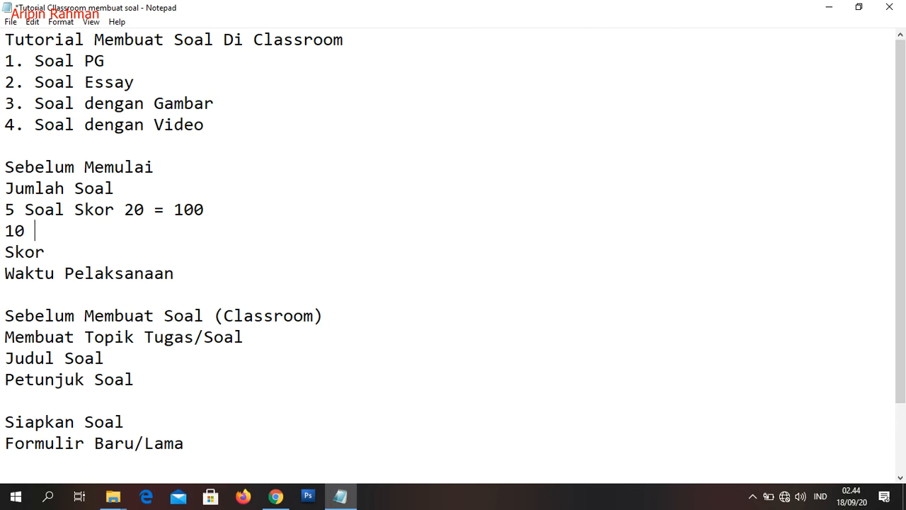
pyautogui.write('Soal Skor ')
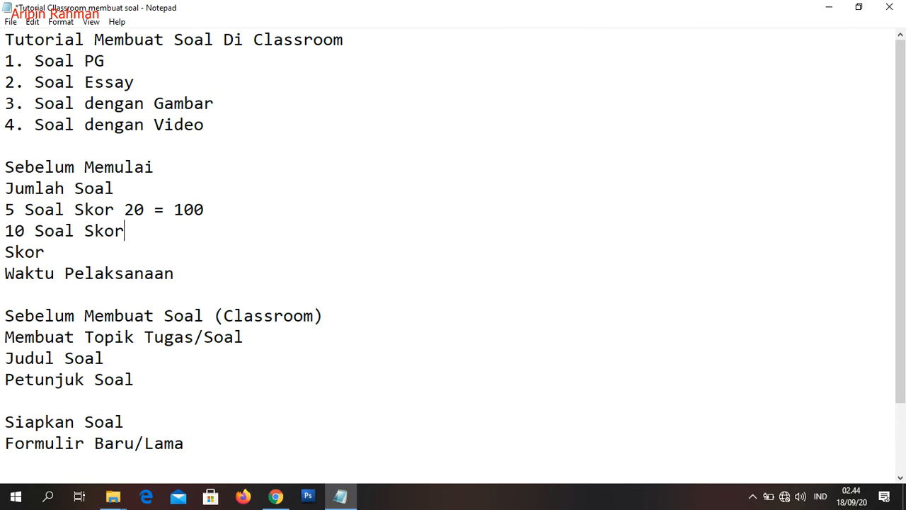
pyautogui.write('10 =100')
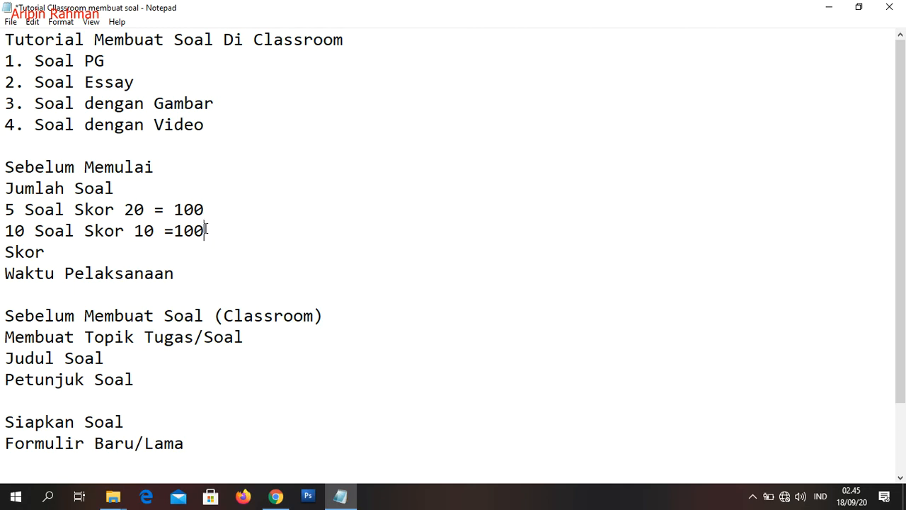
# Step: Add the line "20 Soal Skor 5 = 100" below the ten-question line, followed by a blank line
pyautogui.press('Return')
pyautogui.write('20 Soal ')
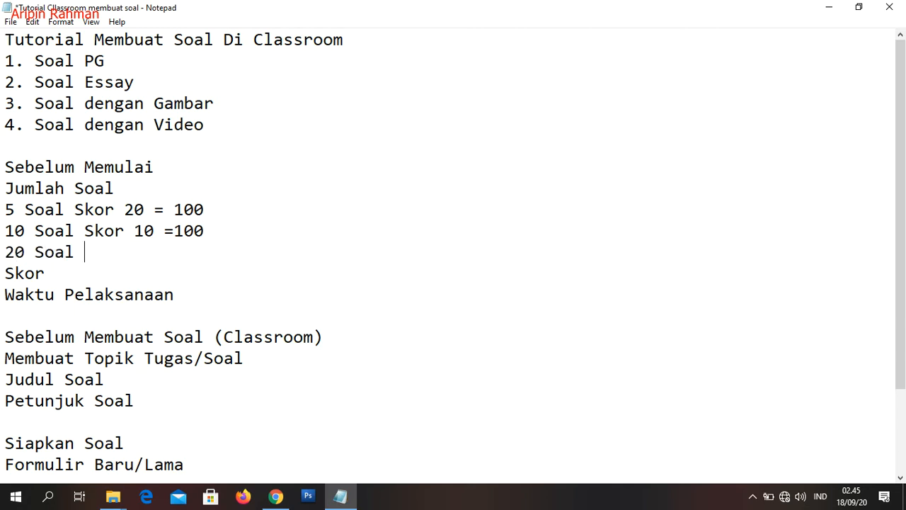
pyautogui.write('Skor 5 = 100')
pyautogui.press('Return')
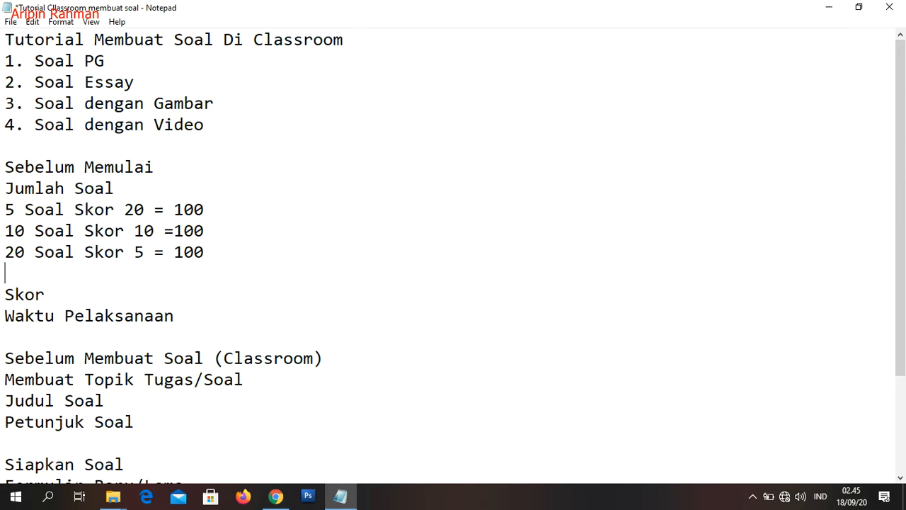
# Step: Delete the separate "Skor" line above "Waktu Pelaksanaan"
pyautogui.doubleClick(48, 293)
pyautogui.press('BackSpace')
pyautogui.press('Delete')
# Step: Add the line "TUGAS / JADWAL" directly under the "Waktu Pelaksanaan" heading
pyautogui.moveTo(175, 294); pyautogui.dragTo(2, 297)
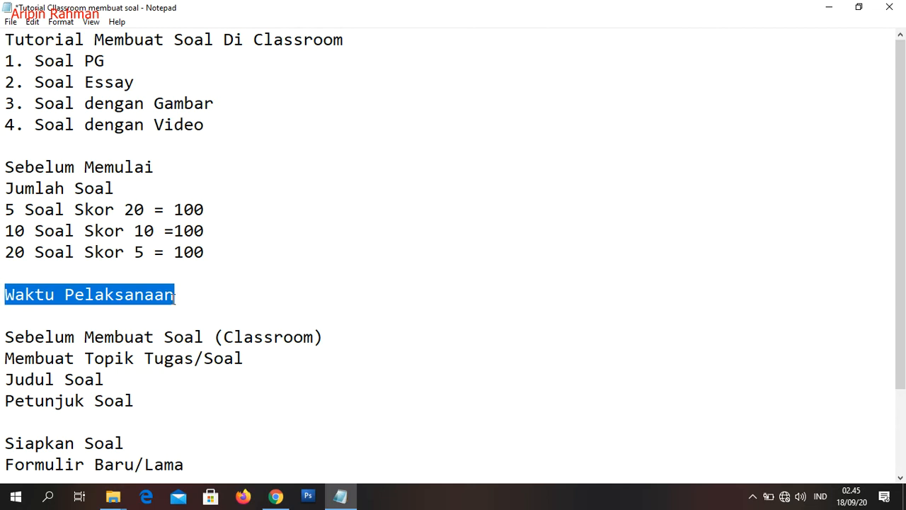
pyautogui.click(176, 301)
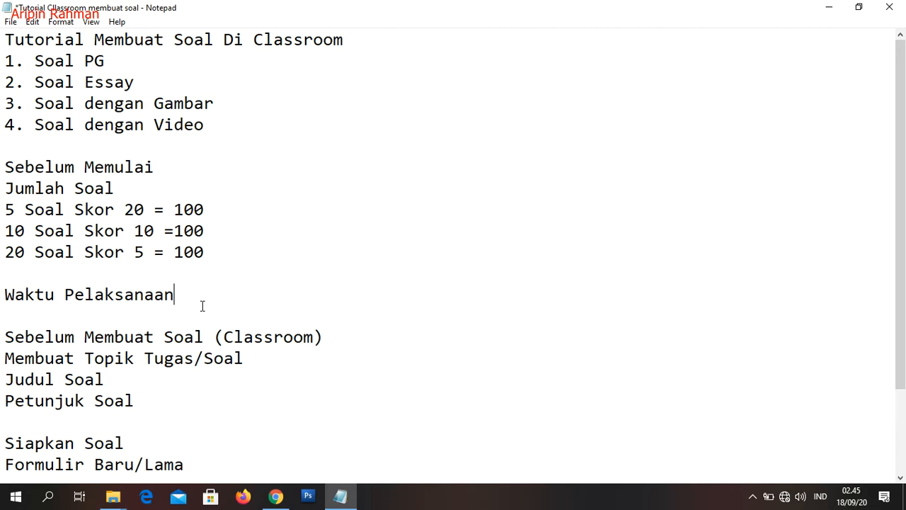
pyautogui.press('Return')
pyautogui.write('TUGAS ')
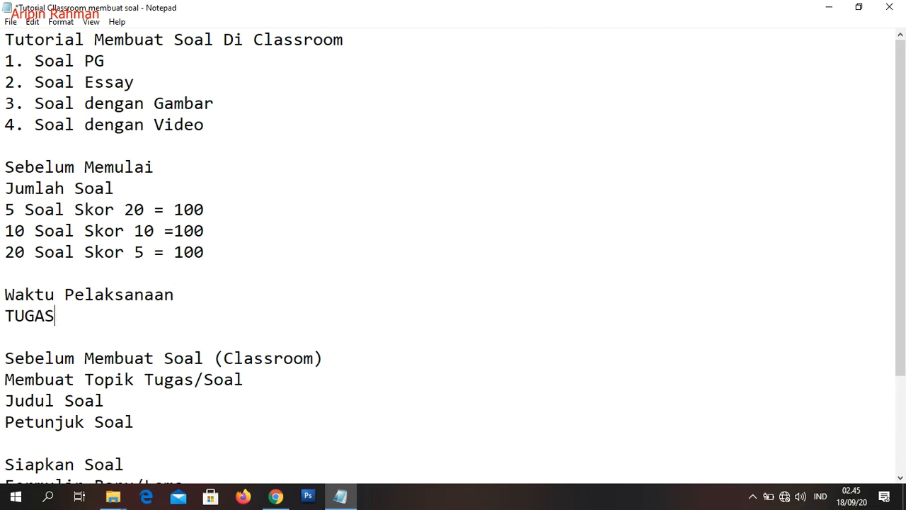
pyautogui.write('/ JADWAL')
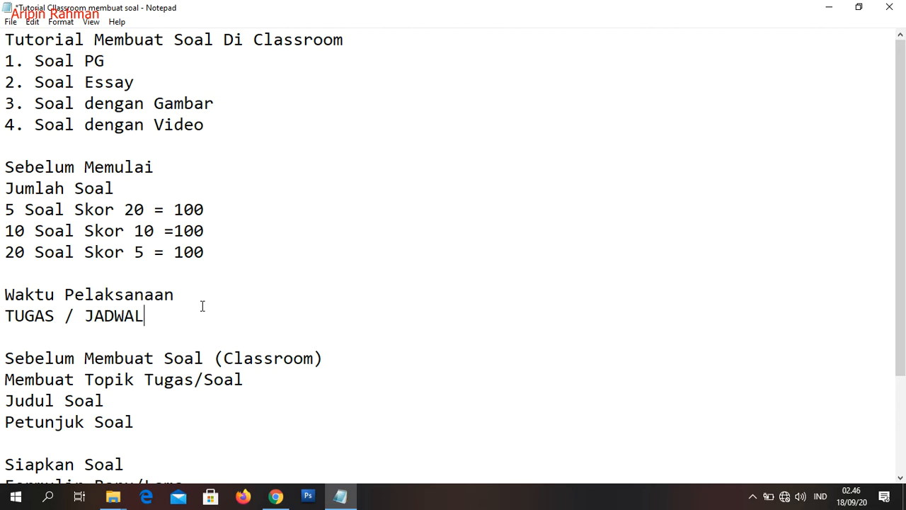
# Step: Switch to Chrome and go to classroom.google.com
pyautogui.click(274, 499)
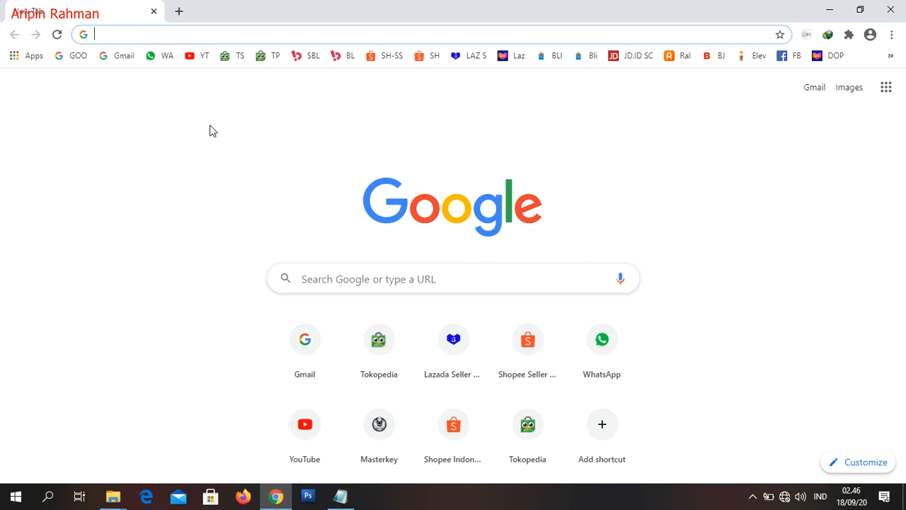
pyautogui.click(157, 37)
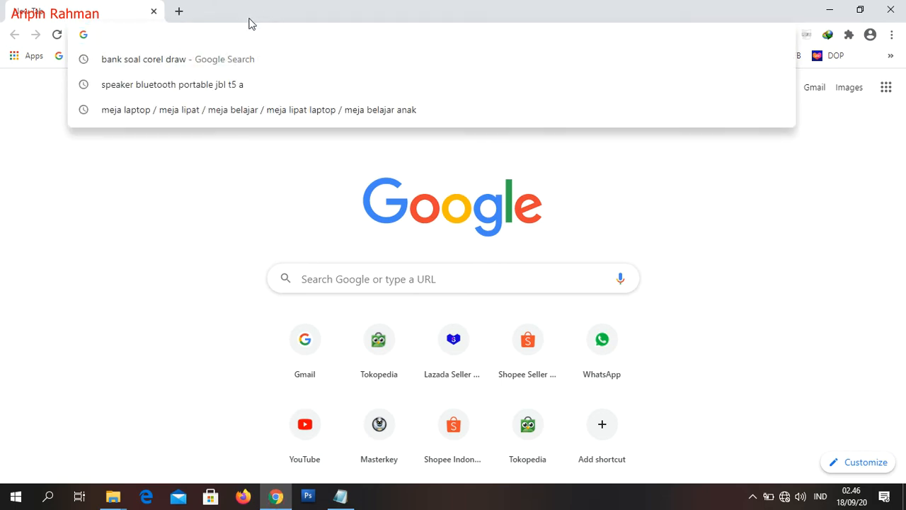
pyautogui.click(150, 246)
pyautogui.click(145, 37)
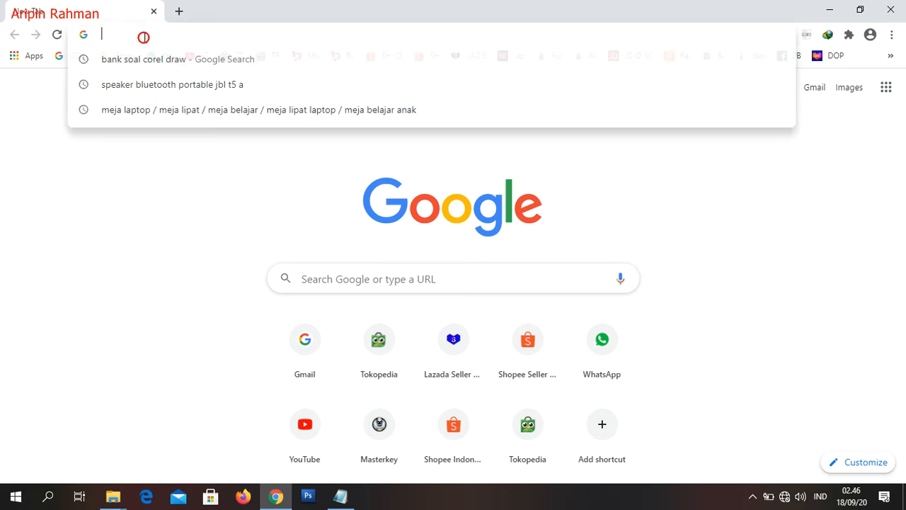
pyautogui.write('c')
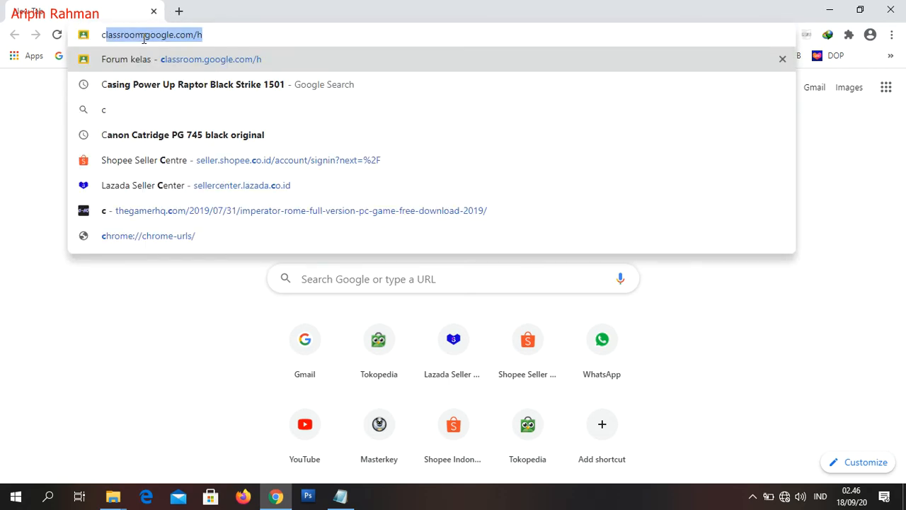
pyautogui.write('l')
pyautogui.press('Right')
pyautogui.press('BackSpace')
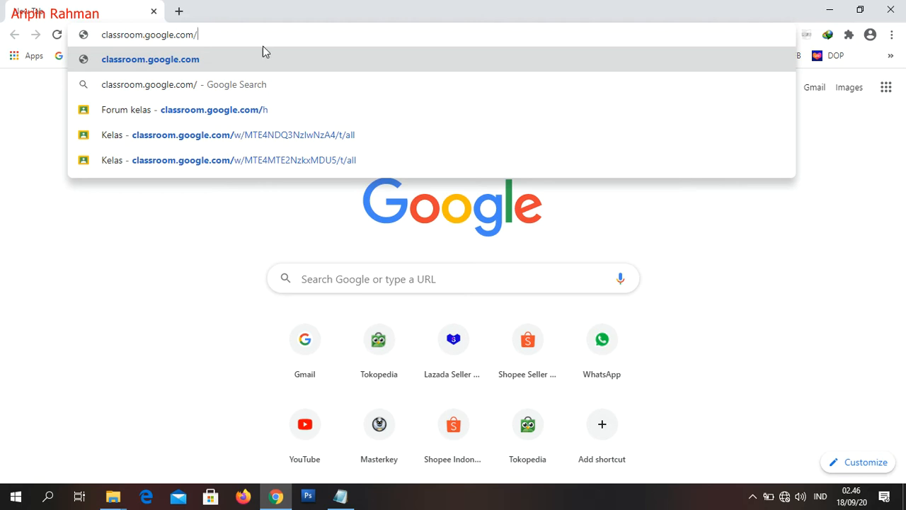
pyautogui.press('Return')
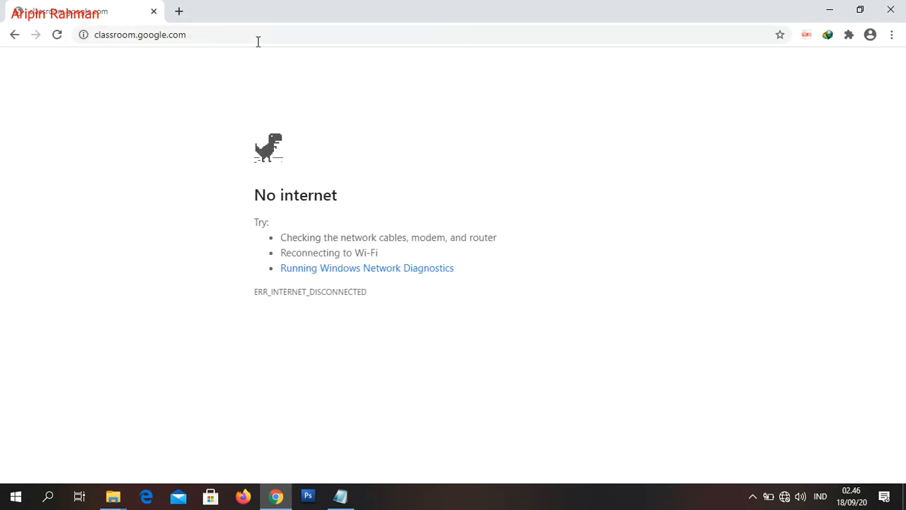
# Step: Connect the computer to the OPPO A9 2020 Wi-Fi network and reload the Classroom page
pyautogui.click(784, 496)
pyautogui.click(766, 150)
pyautogui.click(842, 181)
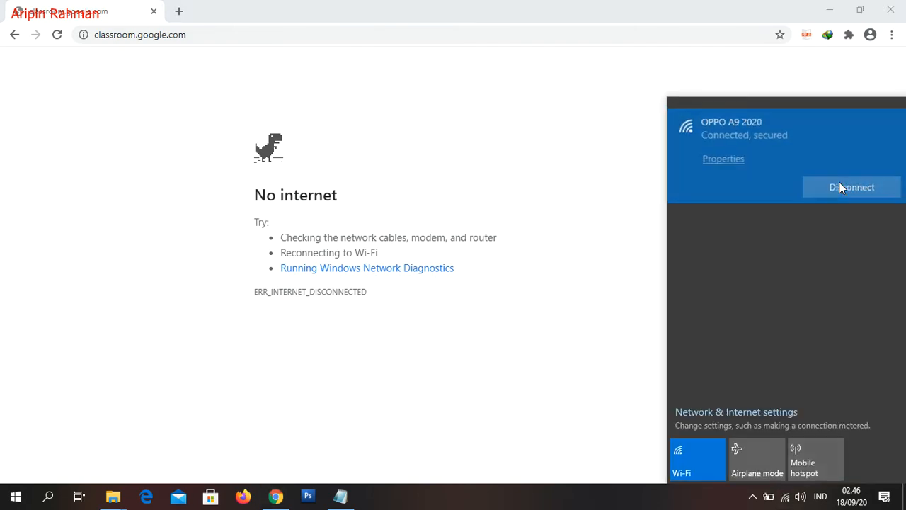
pyautogui.click(424, 7)
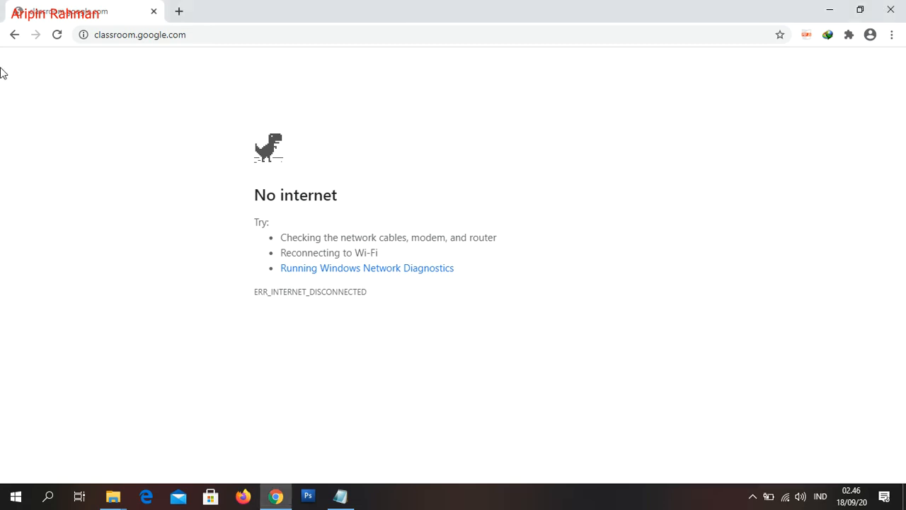
pyautogui.click(58, 34)
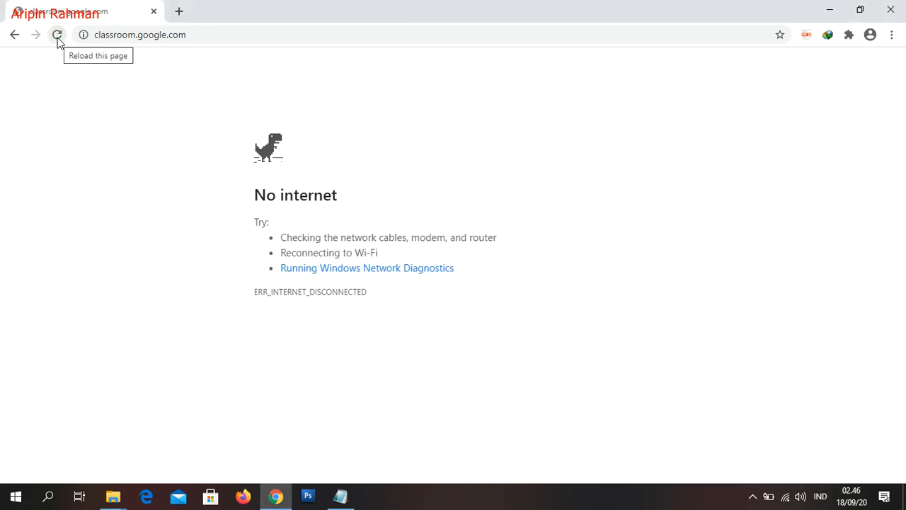
pyautogui.click(58, 39)
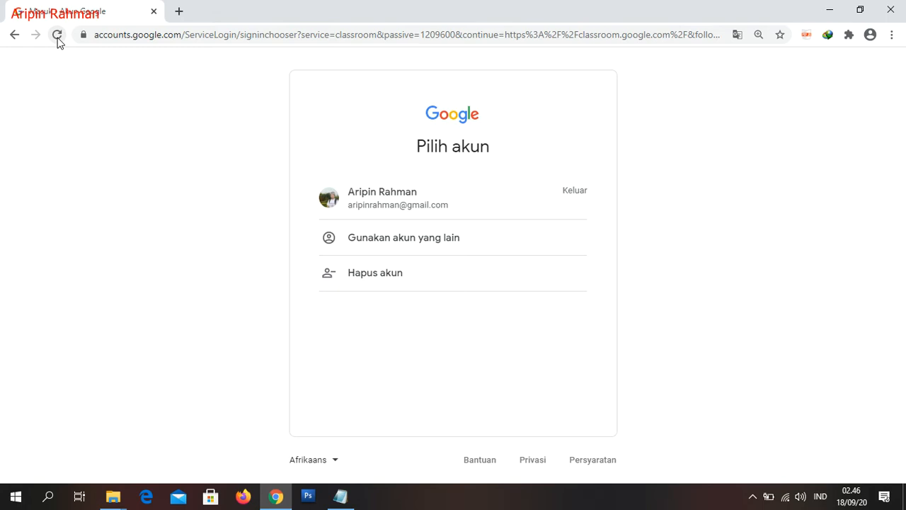
# Step: Sign in to the listed Google account with its saved password and open the class "X Semua jurusan"
pyautogui.click(378, 199)
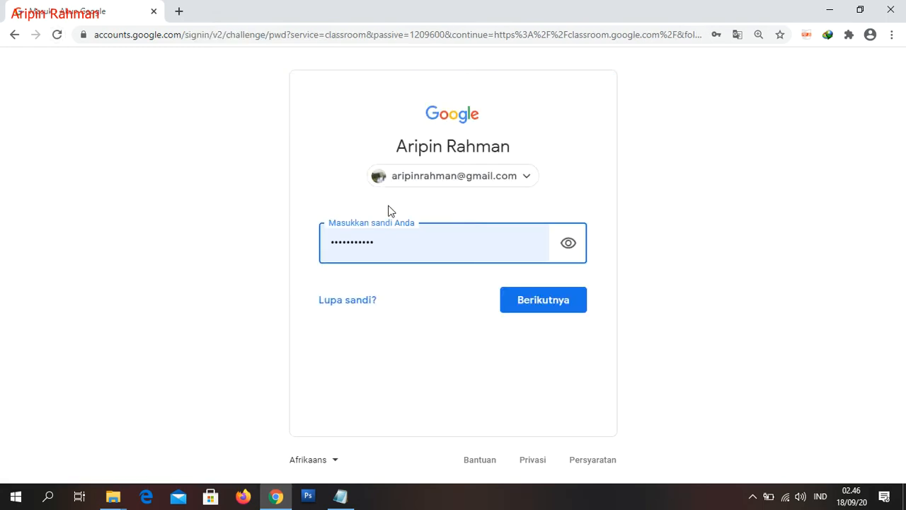
pyautogui.click(528, 299)
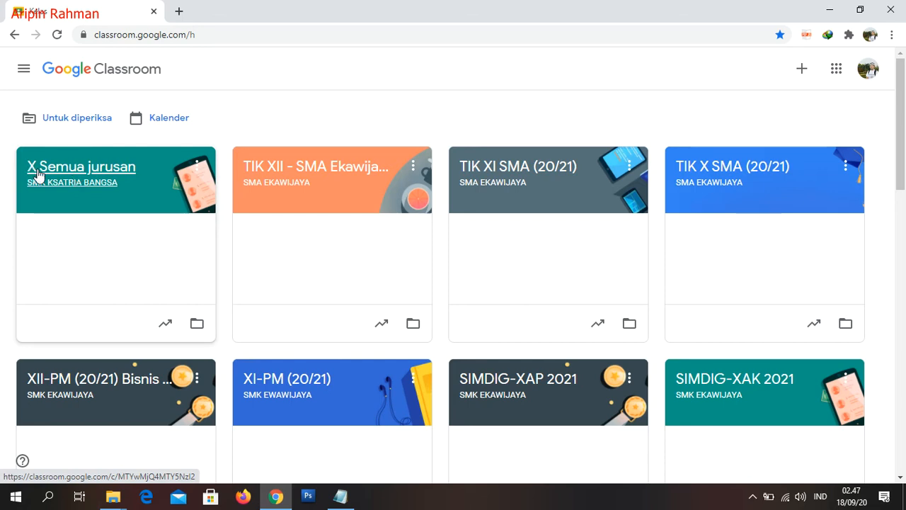
pyautogui.click(78, 169)
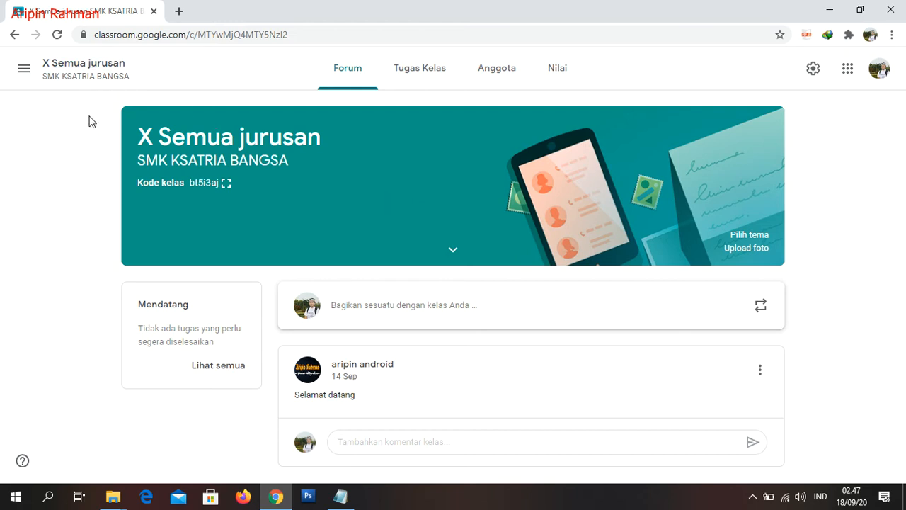
# Step: Switch back to Notepad and highlight the "Sebelum Membuat Soal (Classroom)" section and its "Membuat Topik Tugas/Soal" line
pyautogui.click(341, 495)
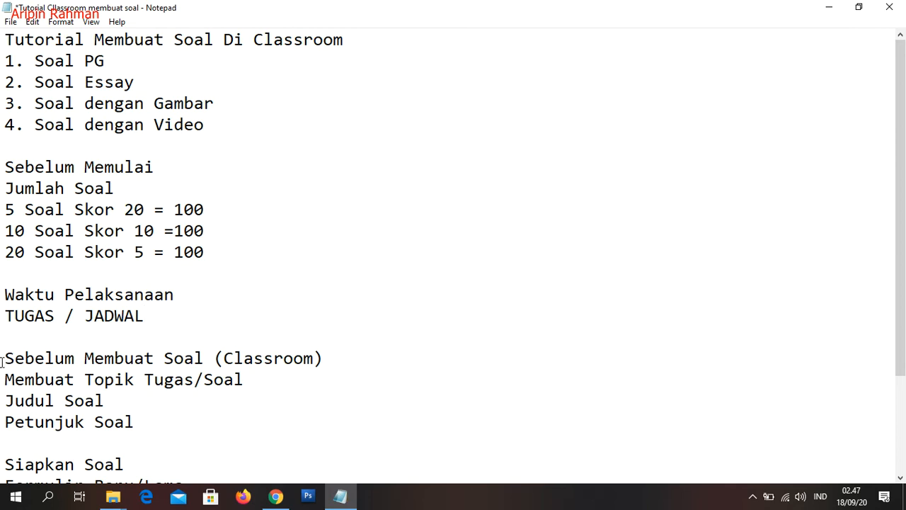
pyautogui.moveTo(4, 358); pyautogui.dragTo(135, 423)
pyautogui.scroll(-2, 198, 414)
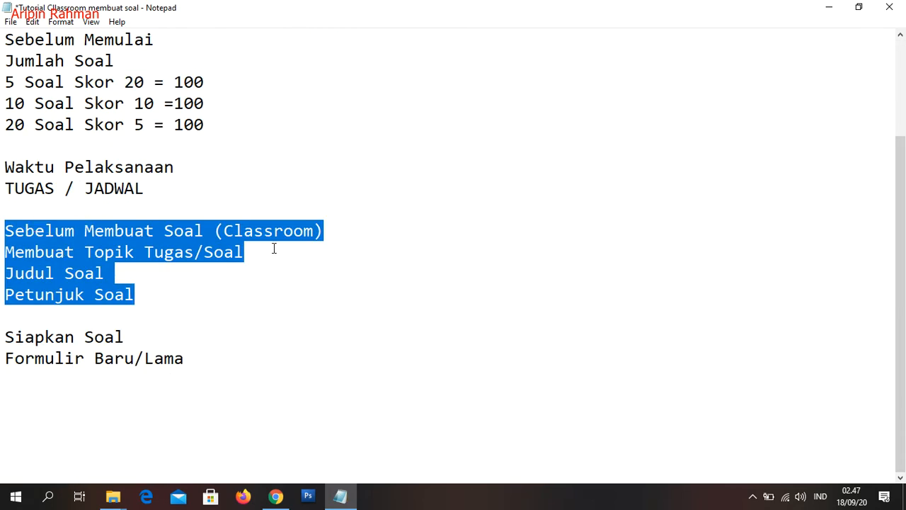
pyautogui.click(288, 224)
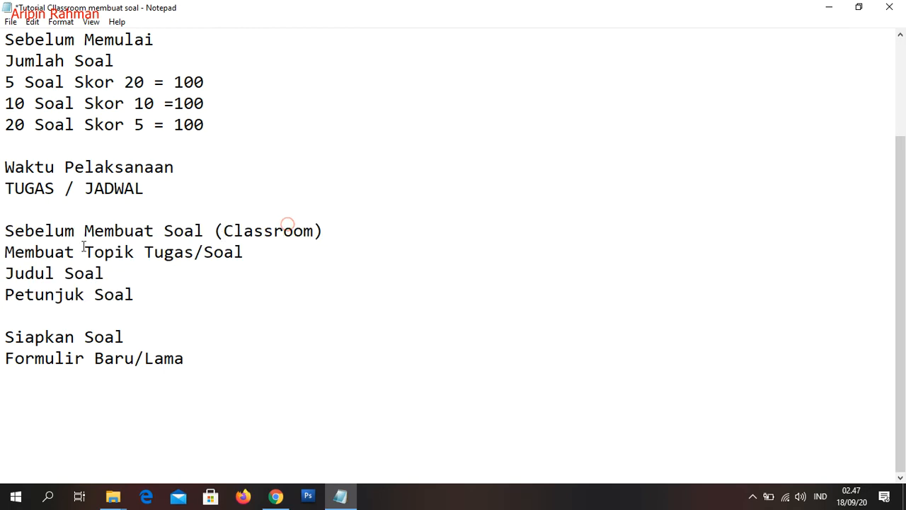
pyautogui.moveTo(3, 254); pyautogui.dragTo(117, 259)
pyautogui.moveTo(218, 260); pyautogui.dragTo(244, 255)
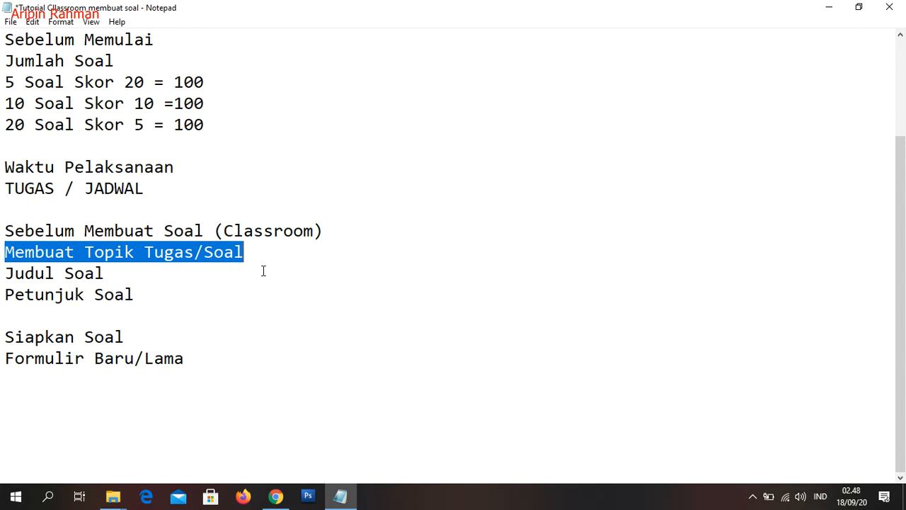
# Step: Add the lines "Topik Materi" and "Topik Soal" plus a blank line under "Membuat Topik Tugas/Soal", and highlight both topics in turn
pyautogui.press('End')
pyautogui.press('Return')
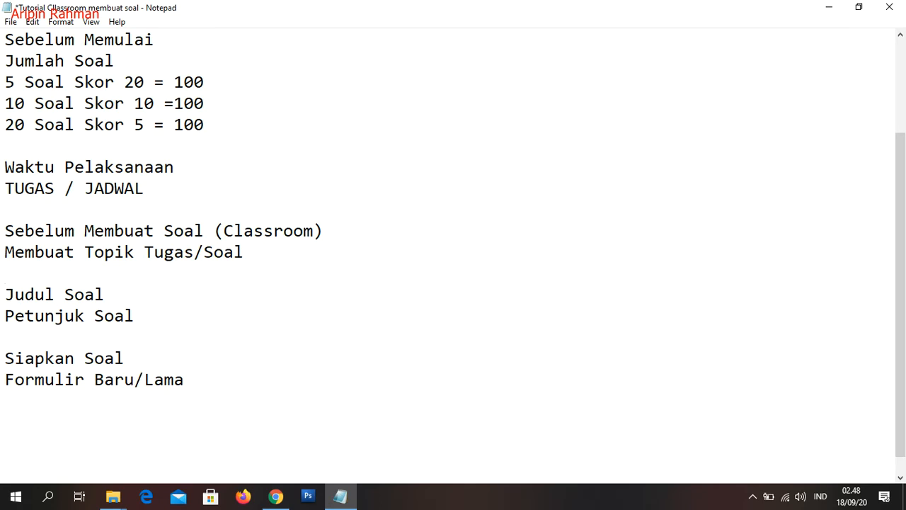
pyautogui.write('Topik Materi')
pyautogui.press('Return')
pyautogui.write('Topik Soal')
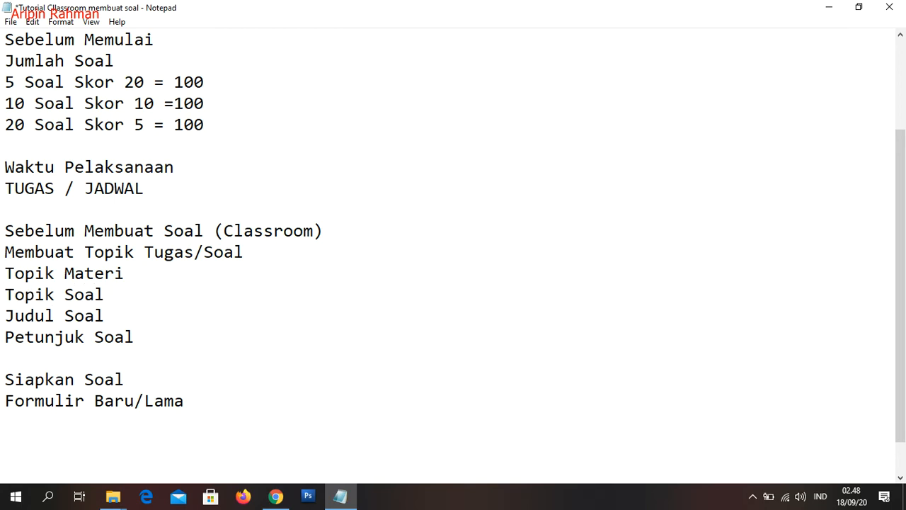
pyautogui.press('Return')
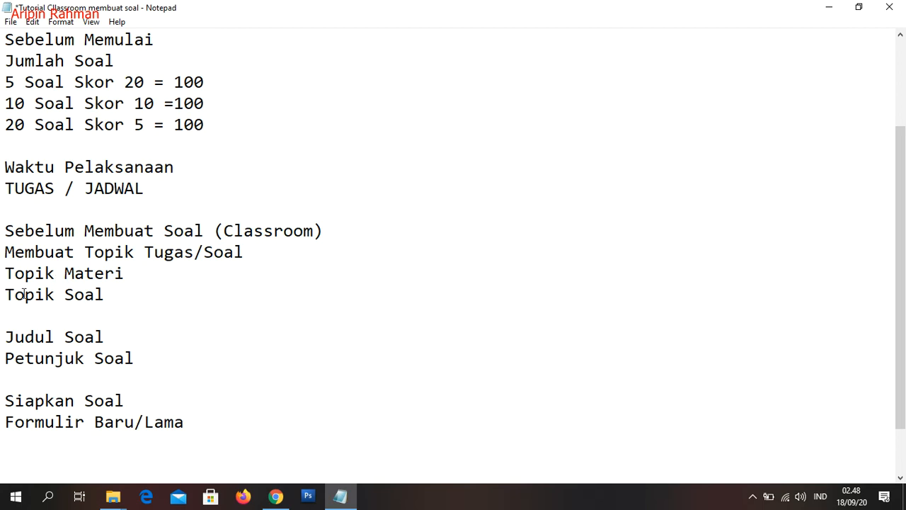
pyautogui.moveTo(4, 273); pyautogui.dragTo(134, 275)
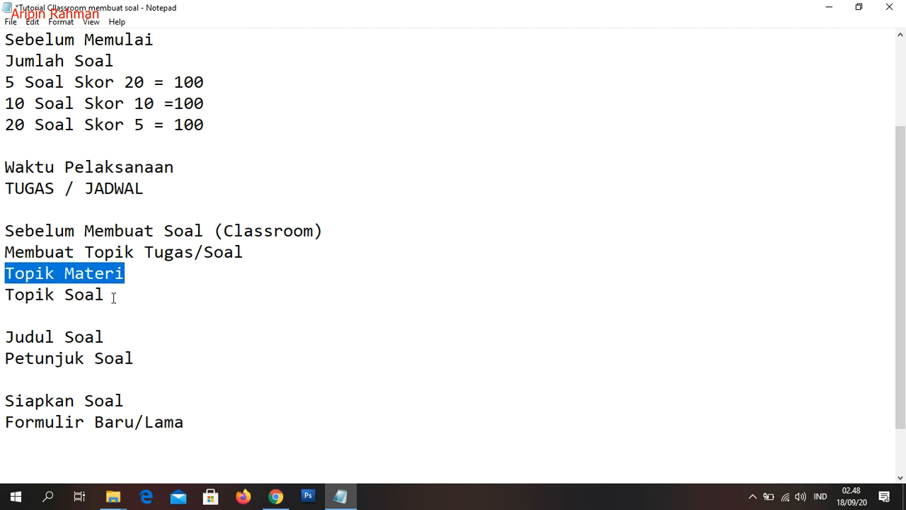
pyautogui.moveTo(45, 294); pyautogui.dragTo(4, 294)
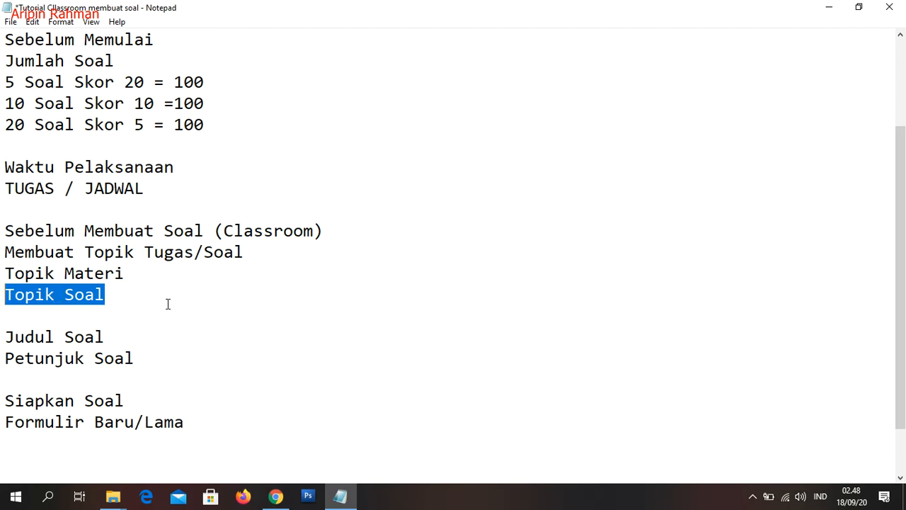
# Step: Switch to Google Classroom in Chrome and add a topic named "Materi" to the class's classwork
pyautogui.click(277, 497)
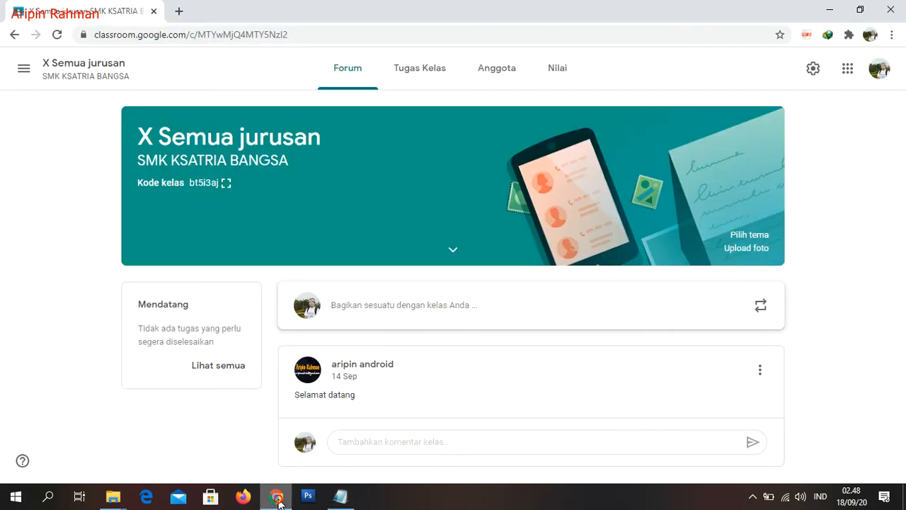
pyautogui.click(423, 75)
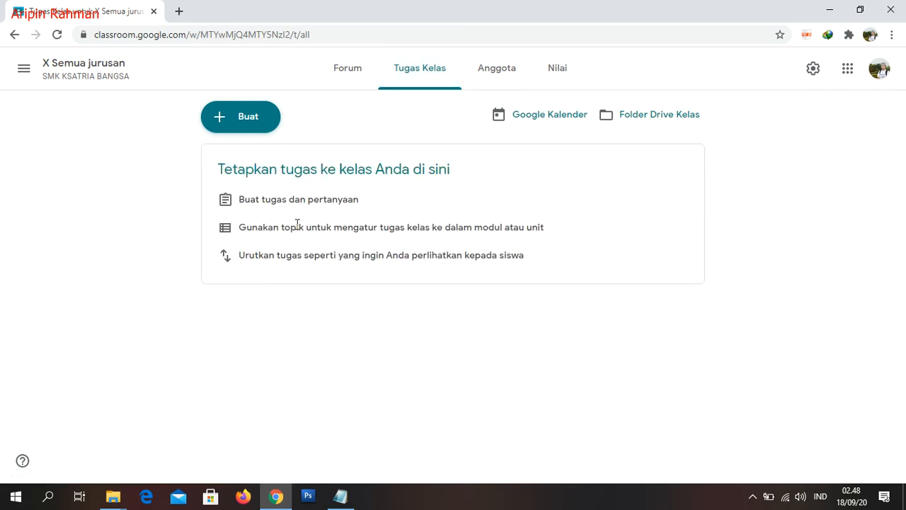
pyautogui.click(235, 124)
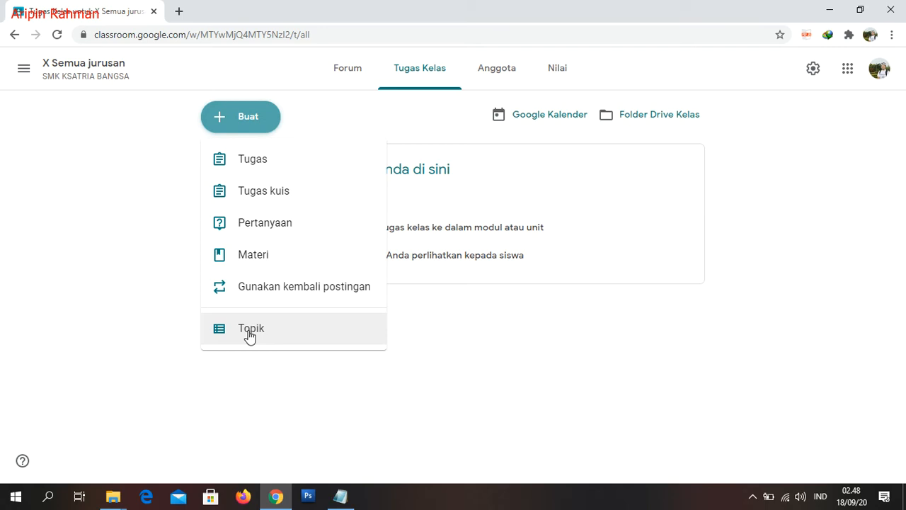
pyautogui.click(249, 329)
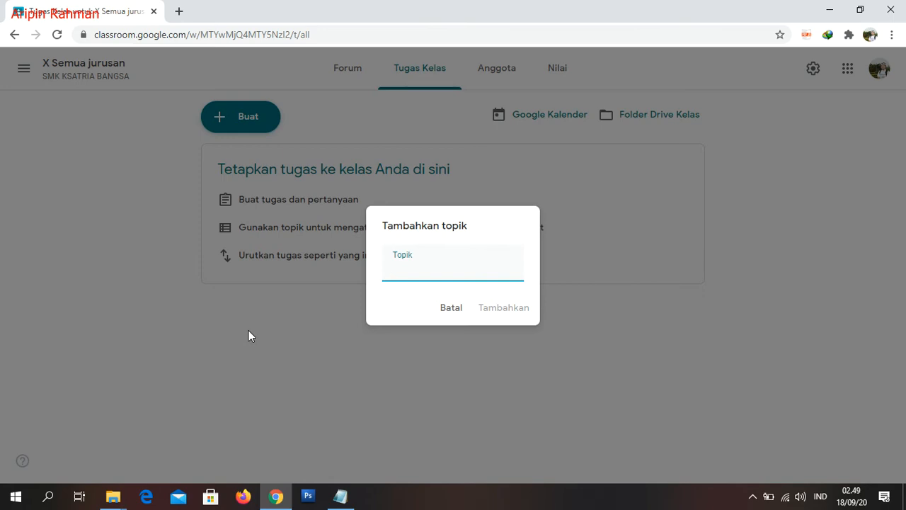
pyautogui.write('Materi')
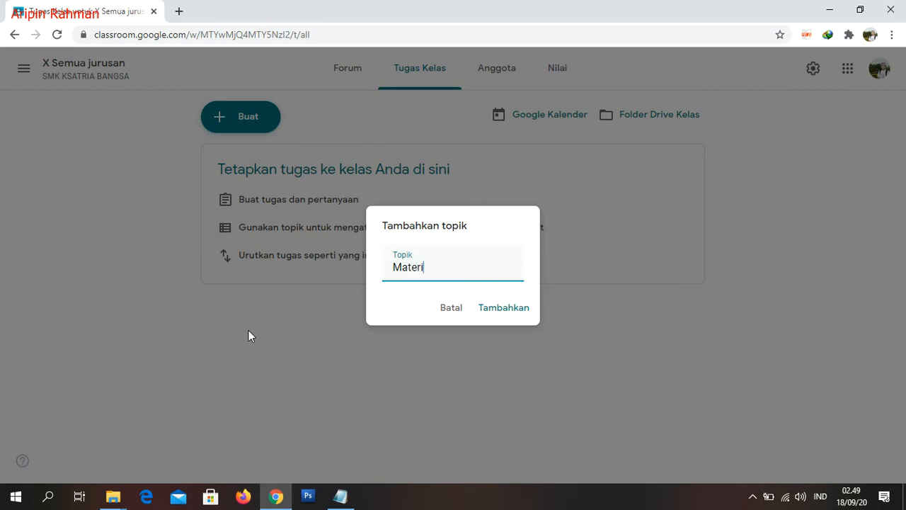
pyautogui.click(493, 310)
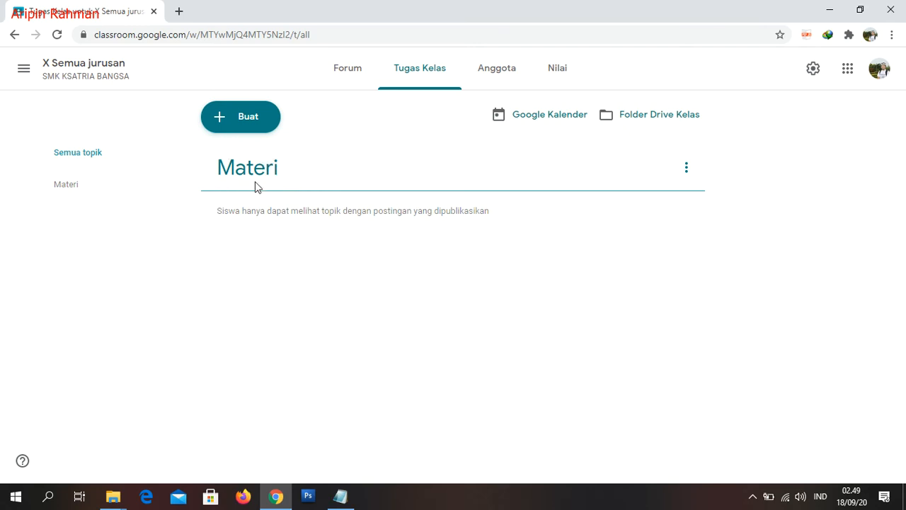
# Step: Add a second classwork topic named "Soal"
pyautogui.click(244, 125)
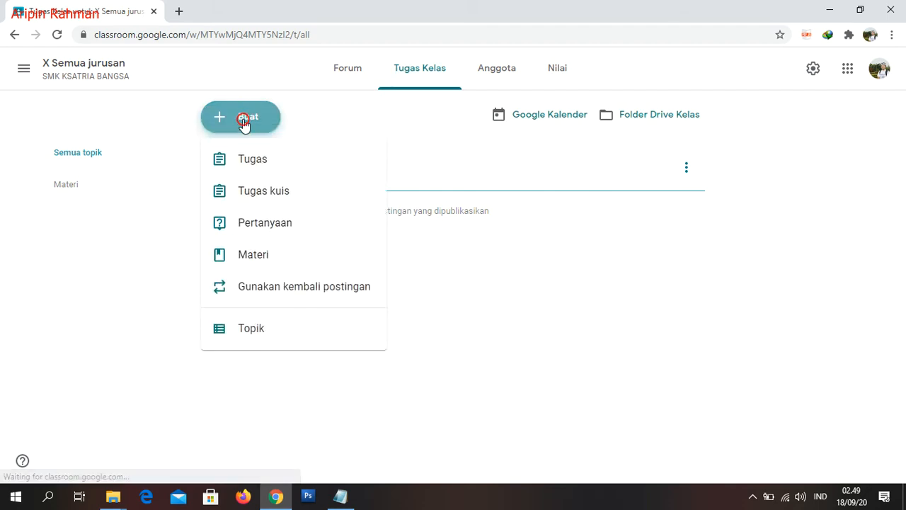
pyautogui.click(253, 329)
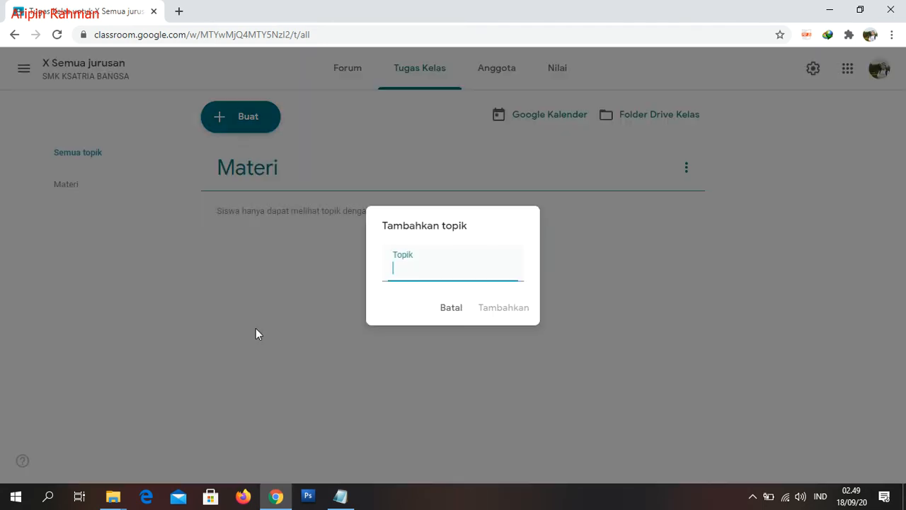
pyautogui.write('Soal')
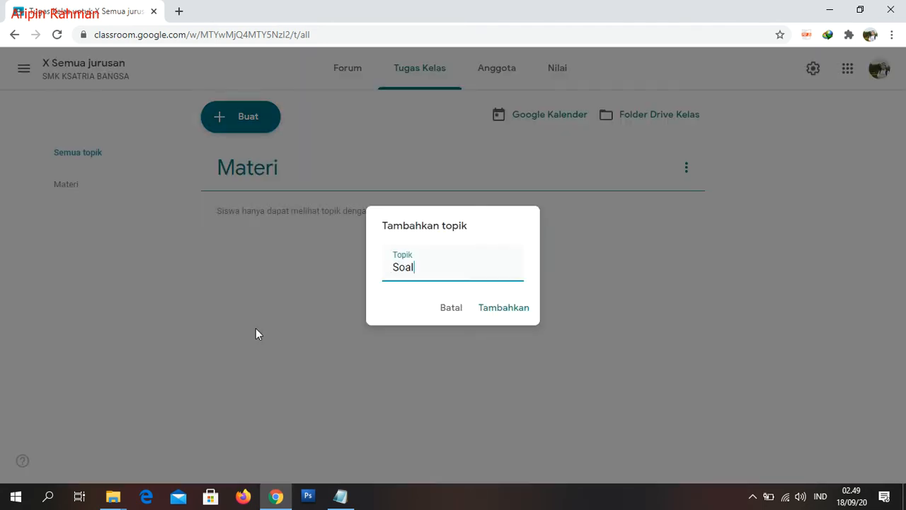
pyautogui.click(496, 312)
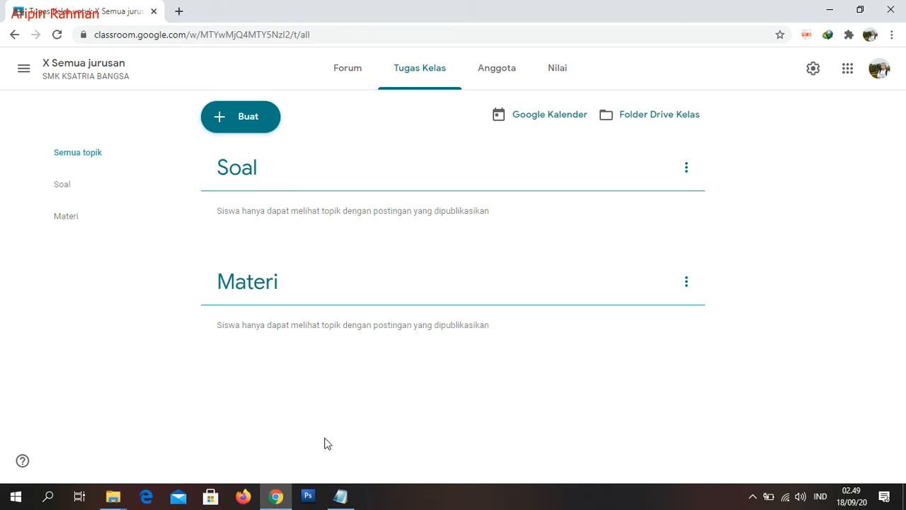
# Step: Switch to Notepad, highlight the "Judul Soal" and "Petunjuk Soal" lines, and insert "Soal PTS Kelas X" under "Judul Soal"
pyautogui.click(341, 496)
pyautogui.moveTo(2, 341); pyautogui.dragTo(134, 358)
pyautogui.scroll(-1, 137, 363)
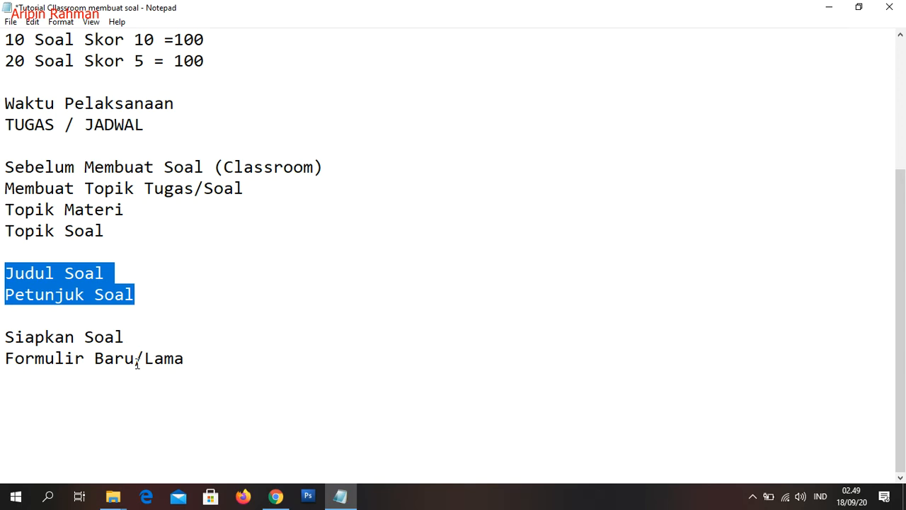
pyautogui.click(113, 274)
pyautogui.press('Return')
pyautogui.write('Soal ')
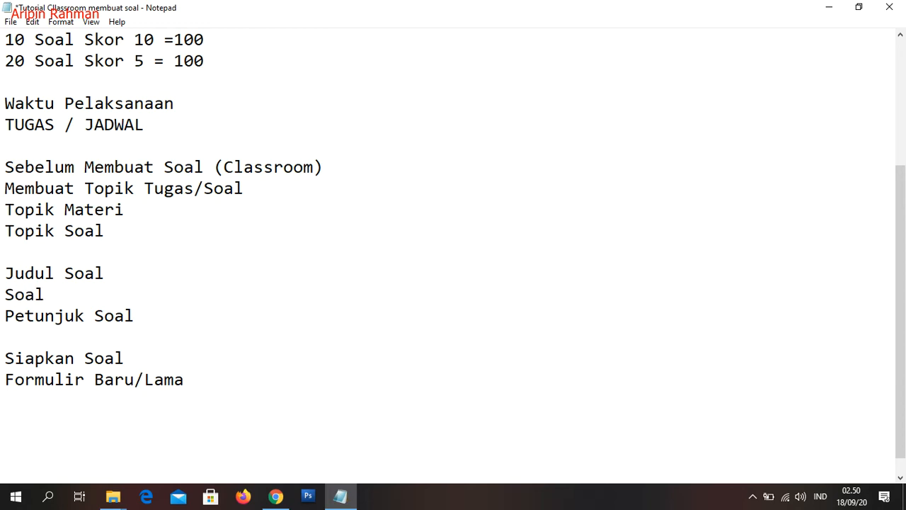
pyautogui.write('PTS Kelas X')
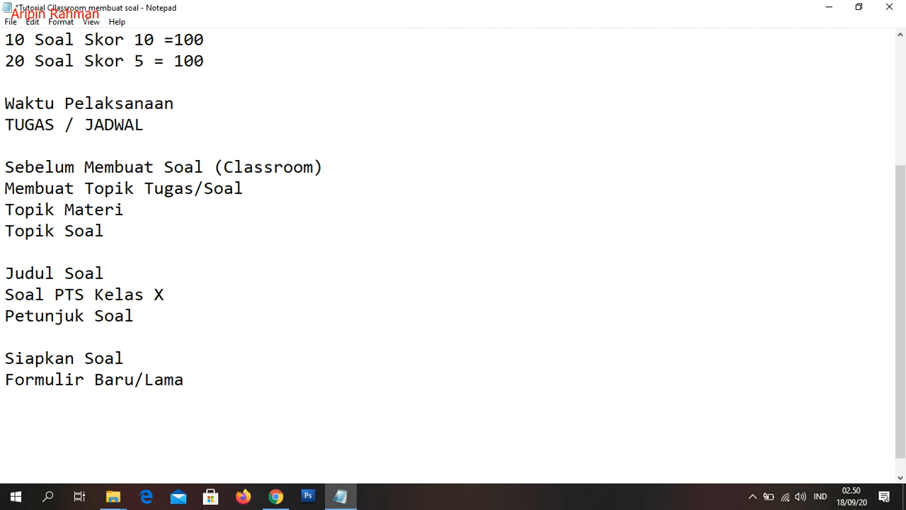
# Step: Add the lines "Kerjakan Soal yang ada dibawah ini" and "Waktu Pelaksanaan Mengerjakan soal adalah 60 Menit" under "Petunjuk Soal"
pyautogui.press('Down')
pyautogui.press('Return')
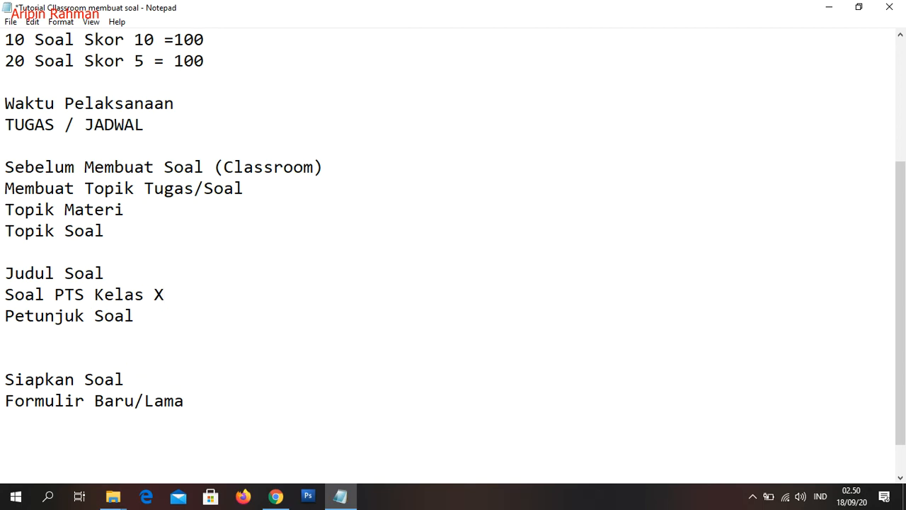
pyautogui.write('Kerjakan Soal ')
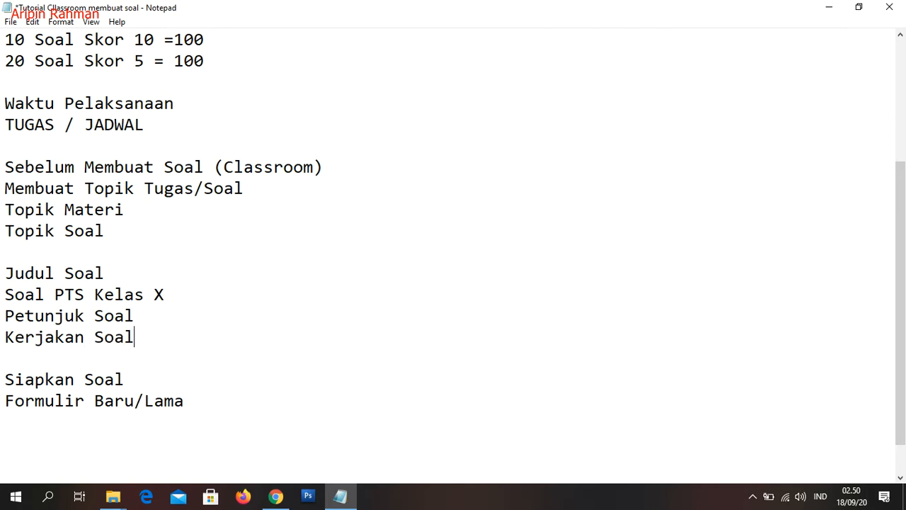
pyautogui.write('yang ada di')
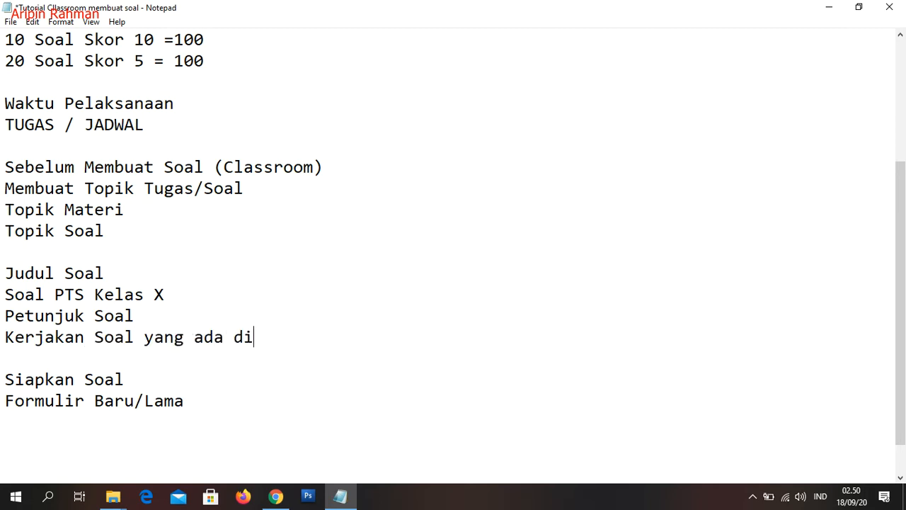
pyautogui.write('bawah ini')
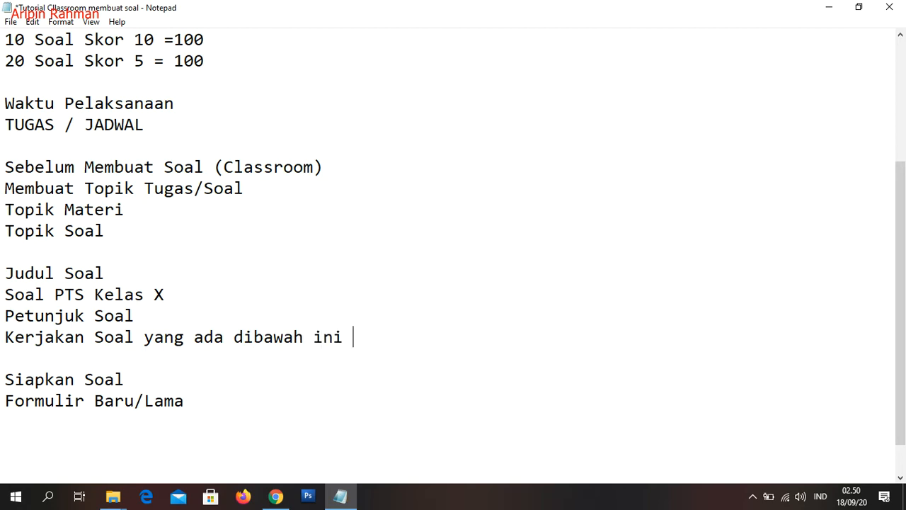
pyautogui.press('Return')
pyautogui.write('Waktu Pel')
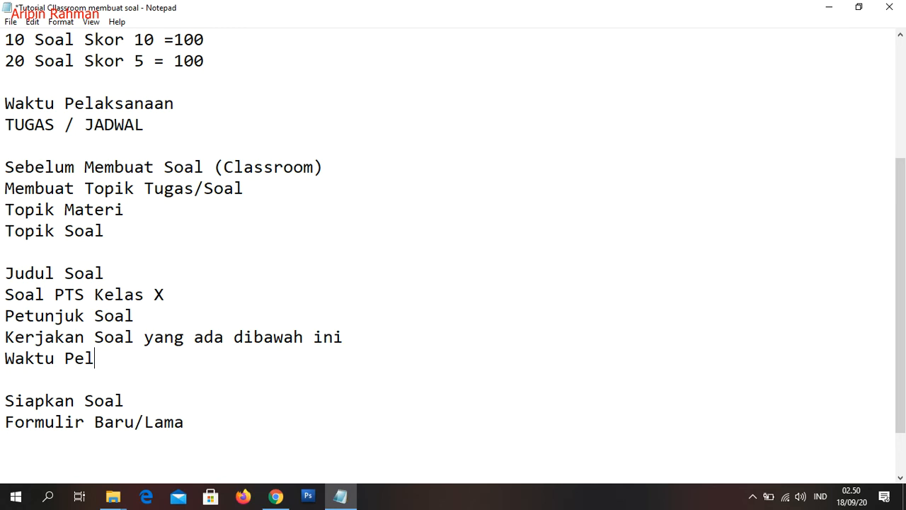
pyautogui.write('aksanaan M')
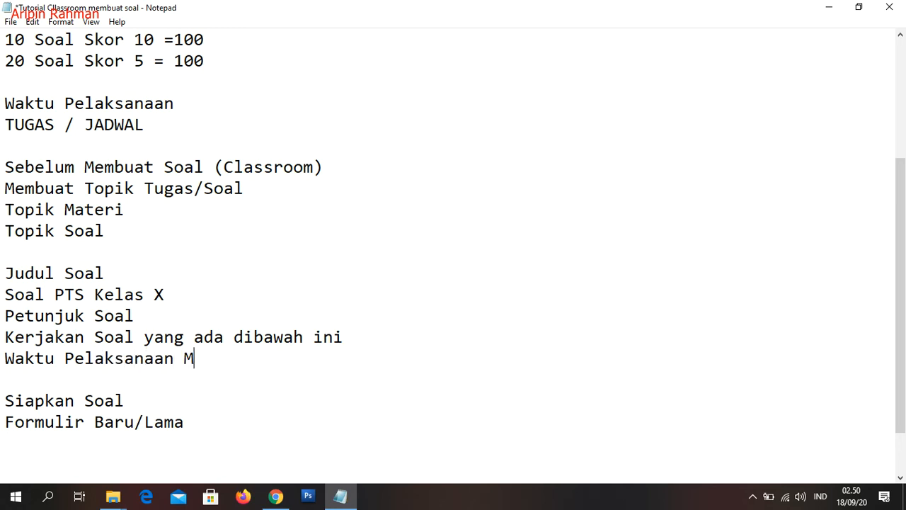
pyautogui.write('engerjakan soal')
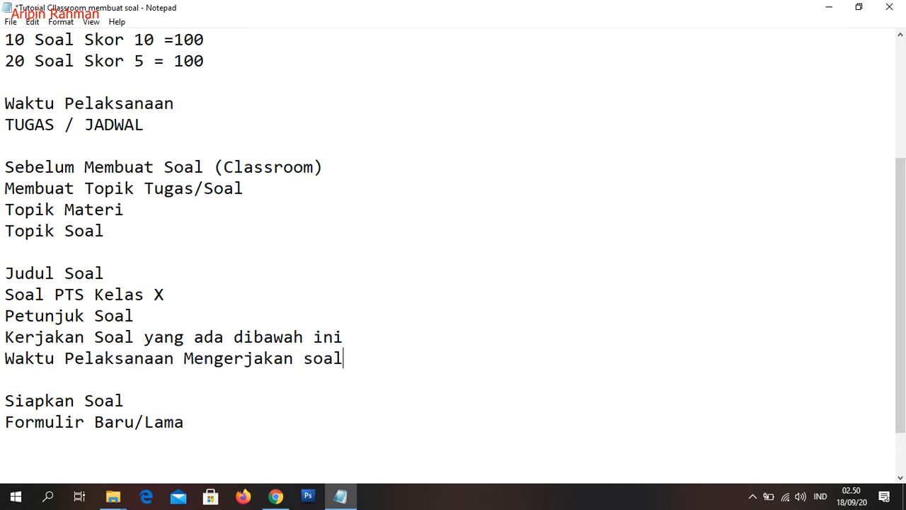
pyautogui.write(' adalah 60 Menit')
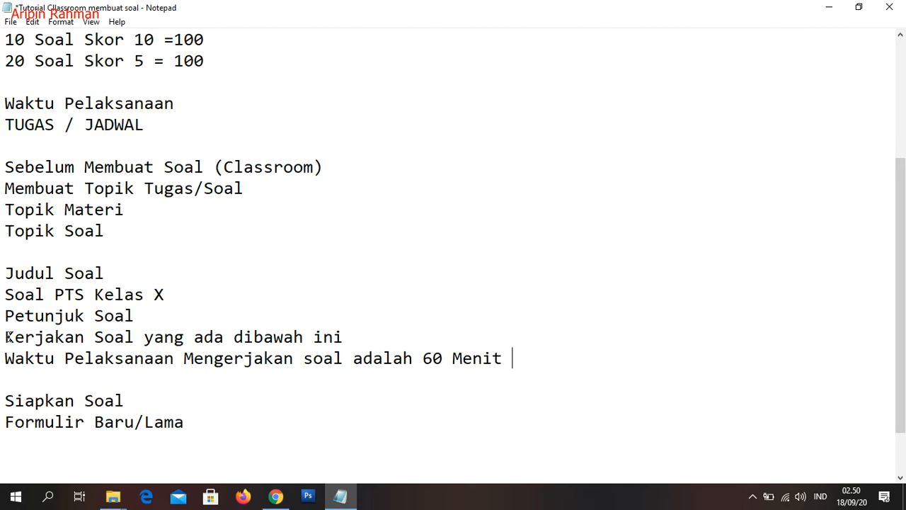
# Step: Insert a blank line above "Petunjuk Soal" to separate it from the "Judul Soal" section
pyautogui.moveTo(143, 315); pyautogui.dragTo(124, 317)
pyautogui.click(60, 340)
pyautogui.click(8, 317)
pyautogui.press('Return')
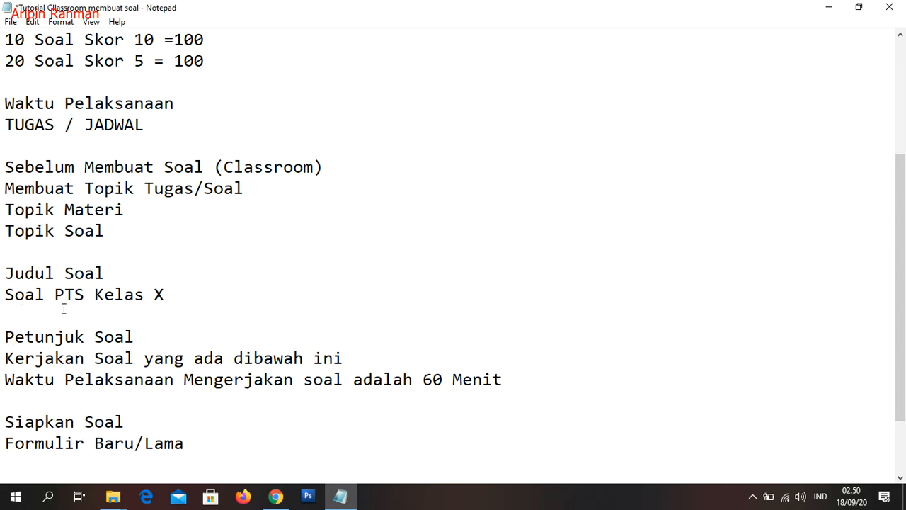
# Step: Highlight "Formulir Baru" and "Lama" in turn under the "Siapkan Soal" heading
pyautogui.scroll(-2, 108, 385)
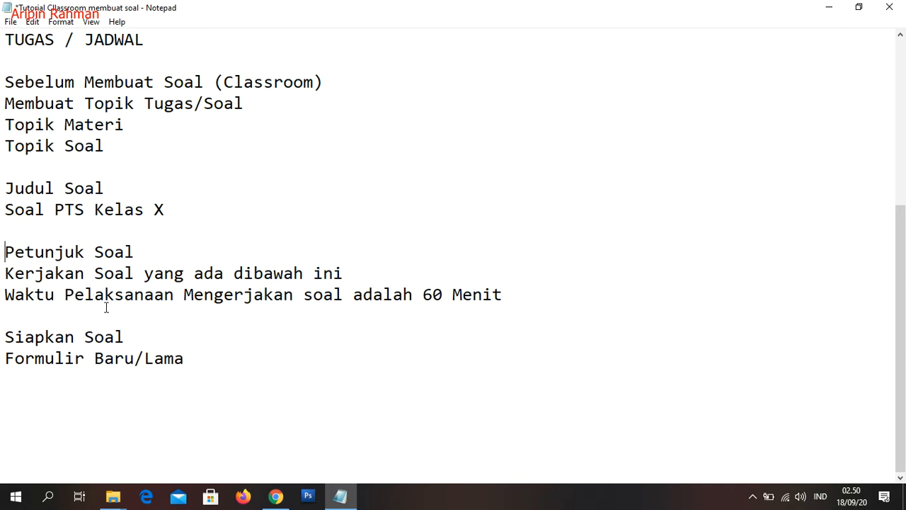
pyautogui.click(145, 335)
pyautogui.moveTo(135, 359); pyautogui.dragTo(2, 363)
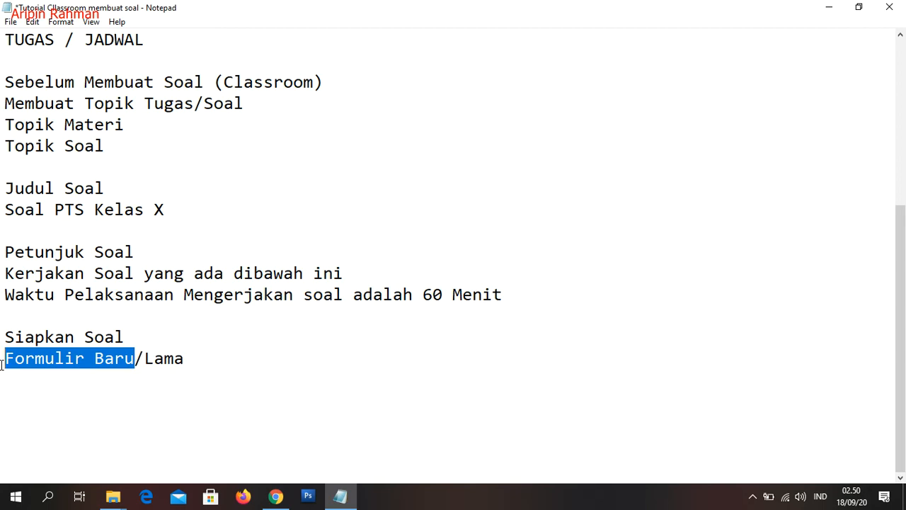
pyautogui.moveTo(144, 358); pyautogui.dragTo(186, 361)
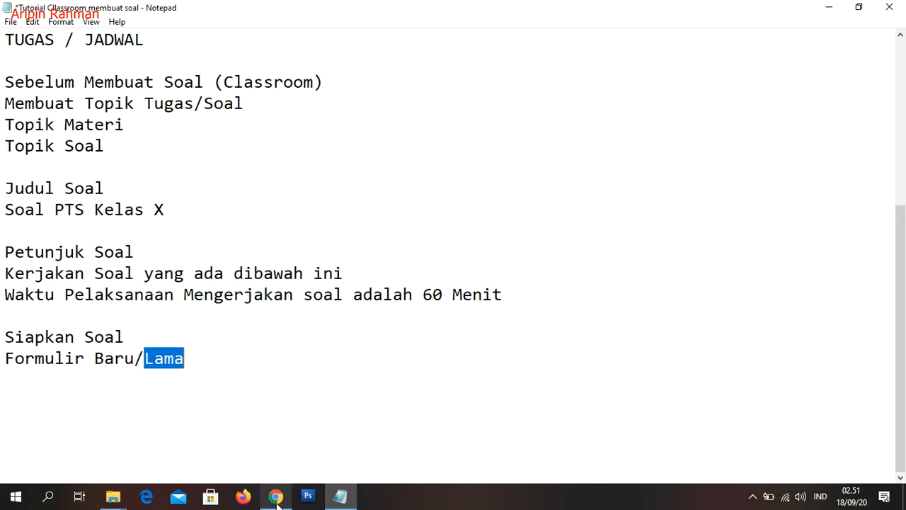
# Step: Switch back to Google Classroom, create a quiz assignment (Tugas kuis), and title it "Soal PTS Semester 1 Kelas X"
pyautogui.moveTo(277, 497)
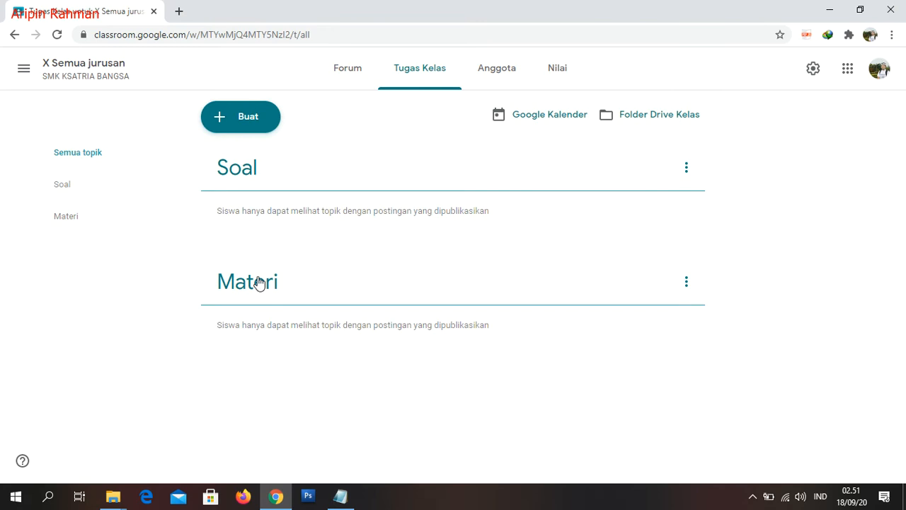
pyautogui.click(249, 123)
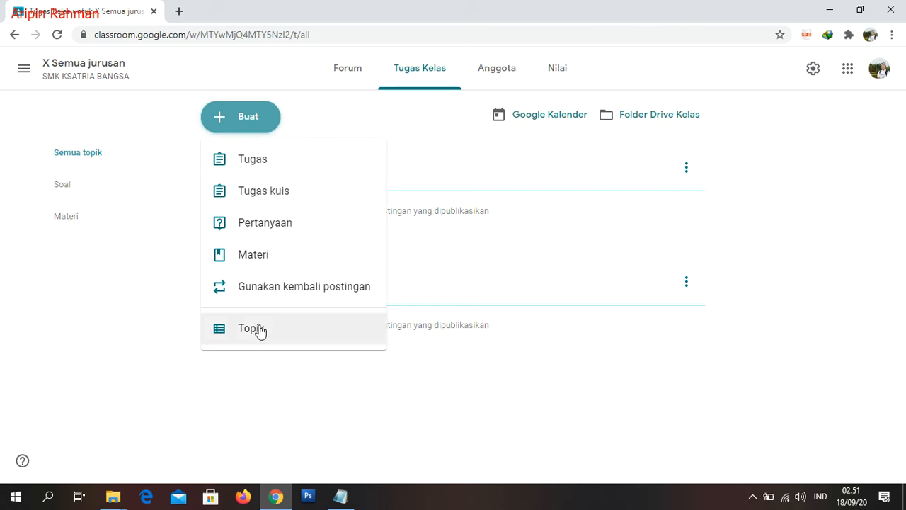
pyautogui.click(276, 192)
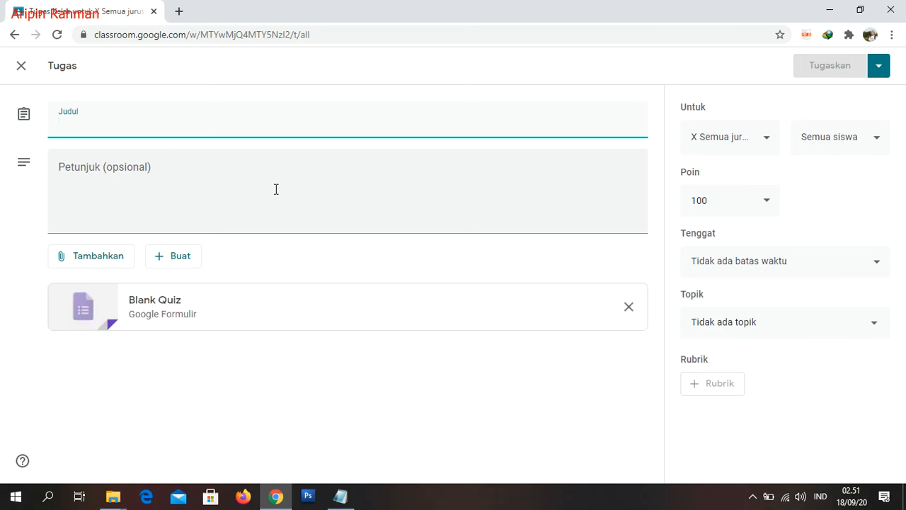
pyautogui.click(69, 121)
pyautogui.write('Soal ')
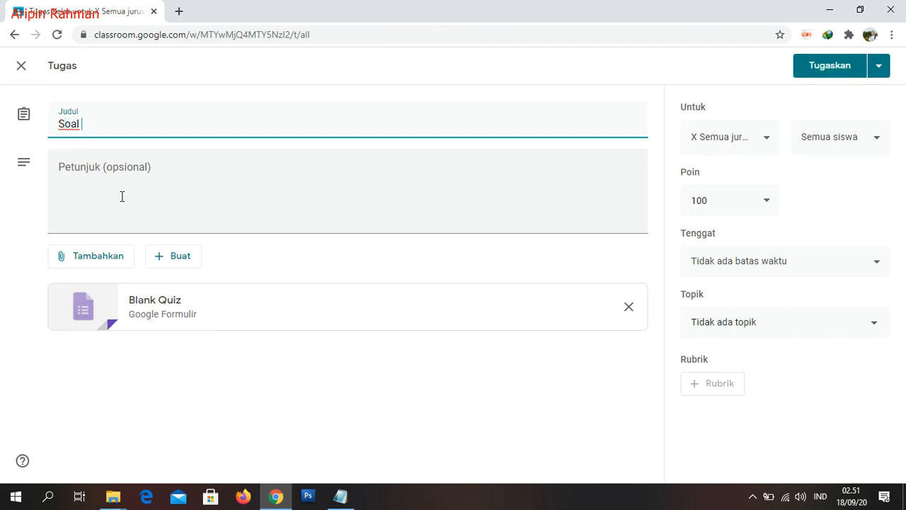
pyautogui.write('PTS Semester 1 Kelas X')
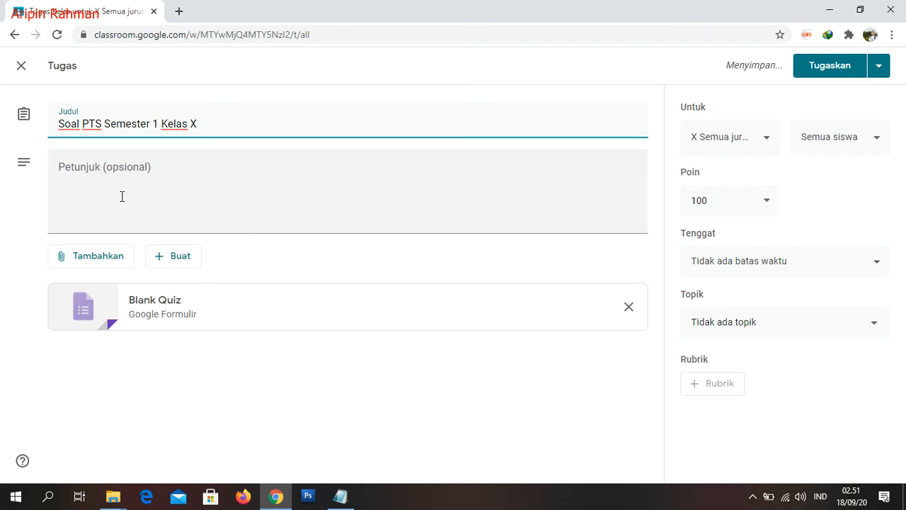
# Step: Enter the assignment instructions "- Kerjakan Soal dibawah ini dengan teliti" and "- waktu pengerjaan adalah 60 menit" on separate lines
pyautogui.click(122, 196)
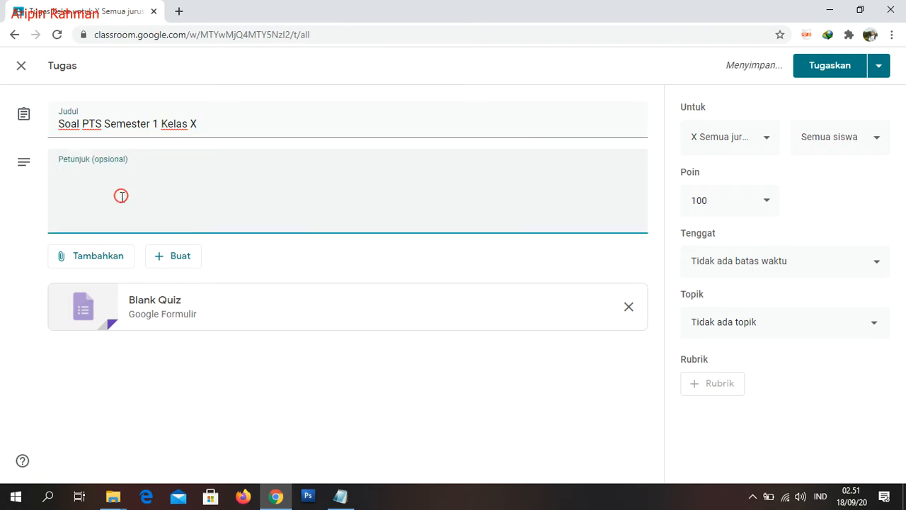
pyautogui.write('- Ker')
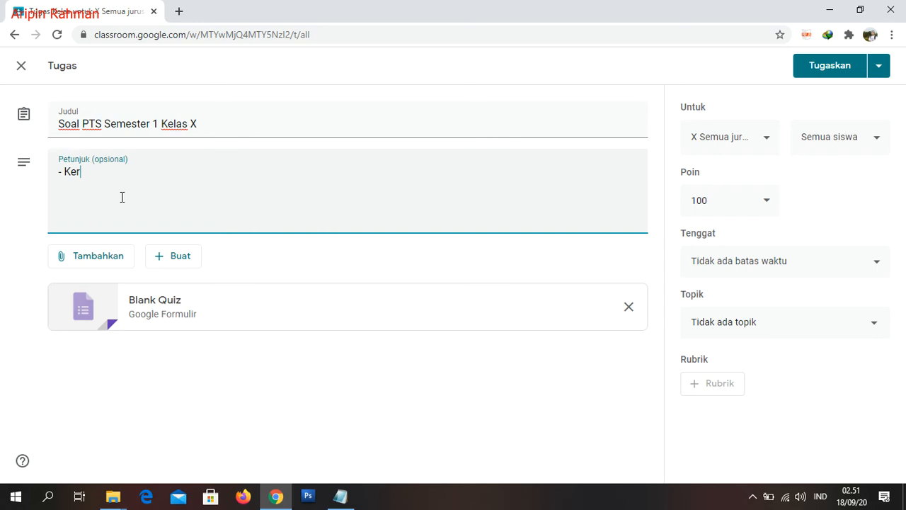
pyautogui.write('jakan Soal dibawah')
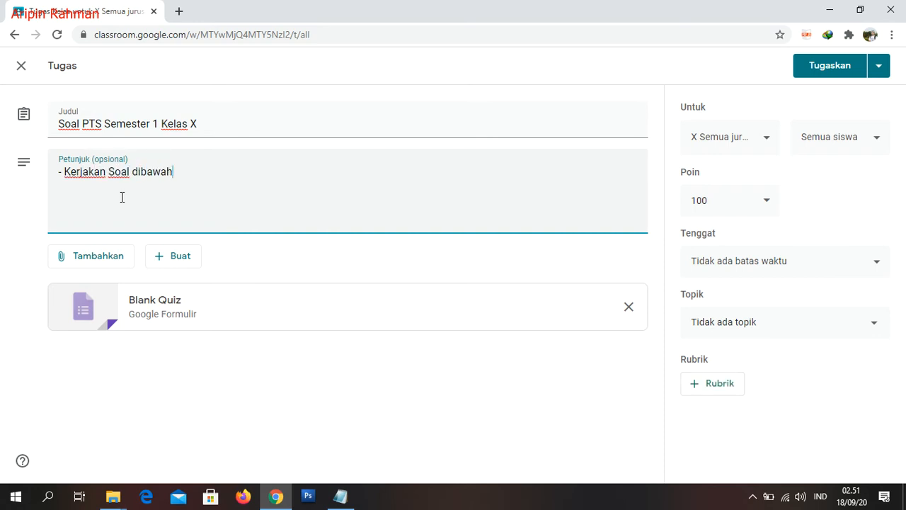
pyautogui.write(' ini dengan tel')
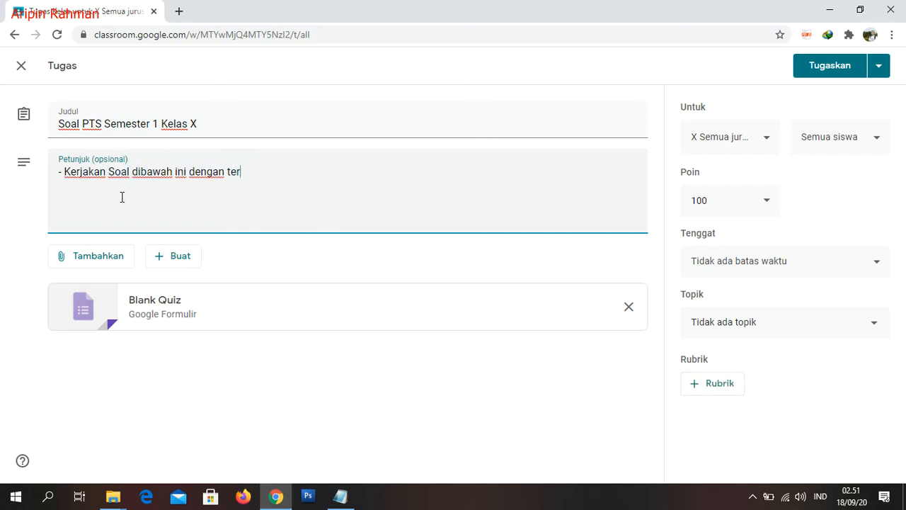
pyautogui.write('iti')
pyautogui.press('Return')
pyautogui.write('- waktu pengerjaan adalah 60 menit')
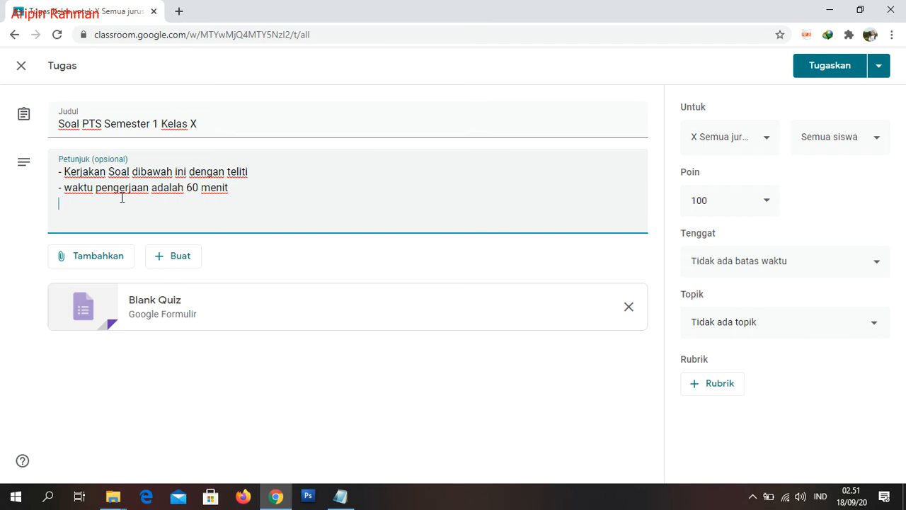
# Step: Remove the "Blank Quiz" attachment from the assignment and create a new Google Form in its place
pyautogui.press('Return')
pyautogui.click(629, 309)
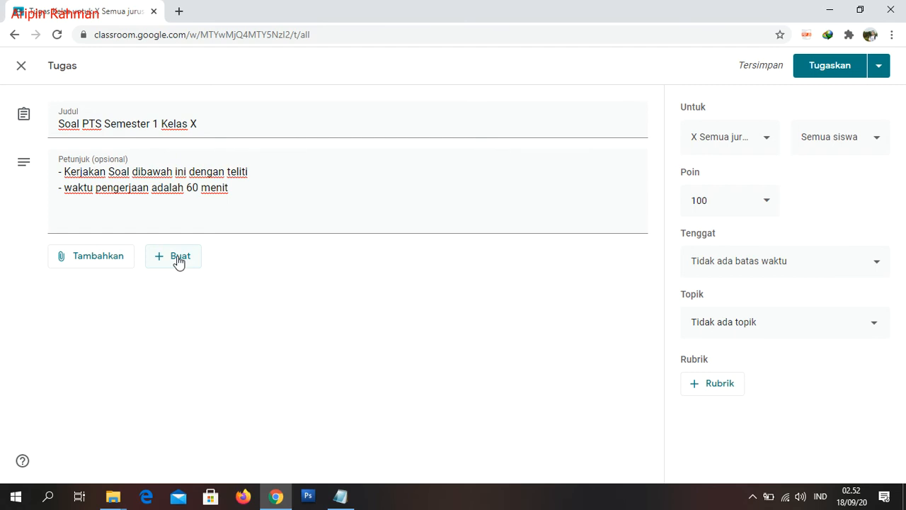
pyautogui.click(179, 260)
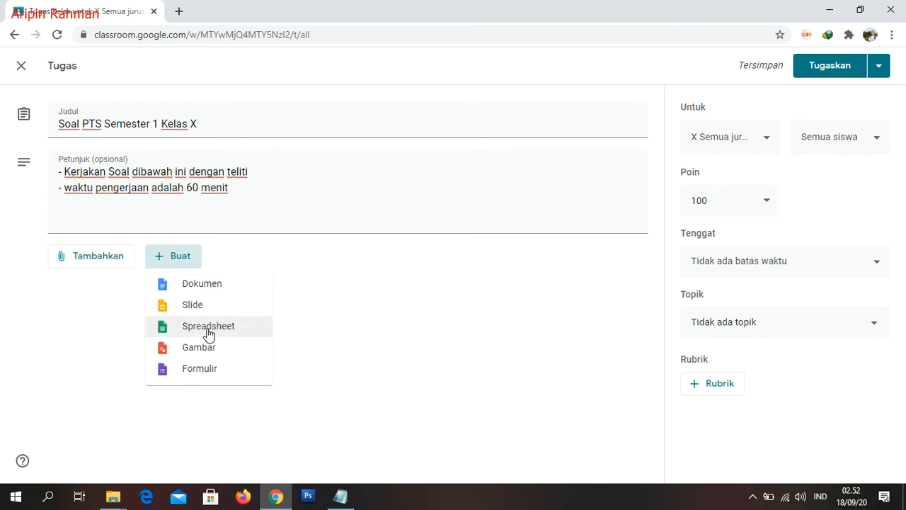
pyautogui.click(199, 373)
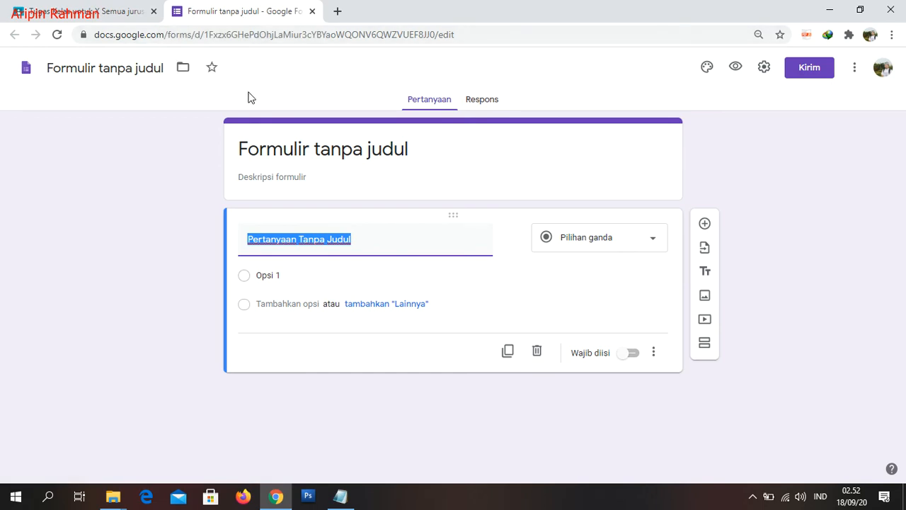
# Step: Name the new form "Soal Produktif Kelas X" and apply the same name to its heading
pyautogui.click(94, 70)
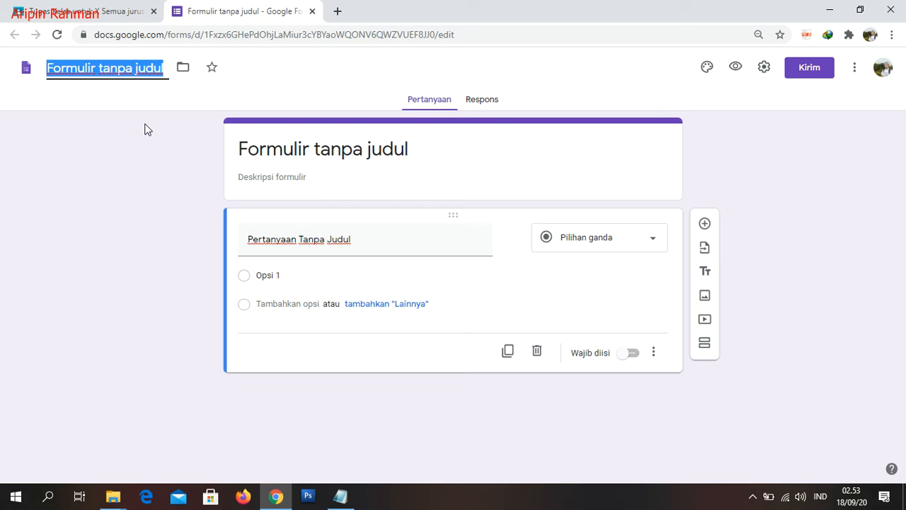
pyautogui.write('Soal P')
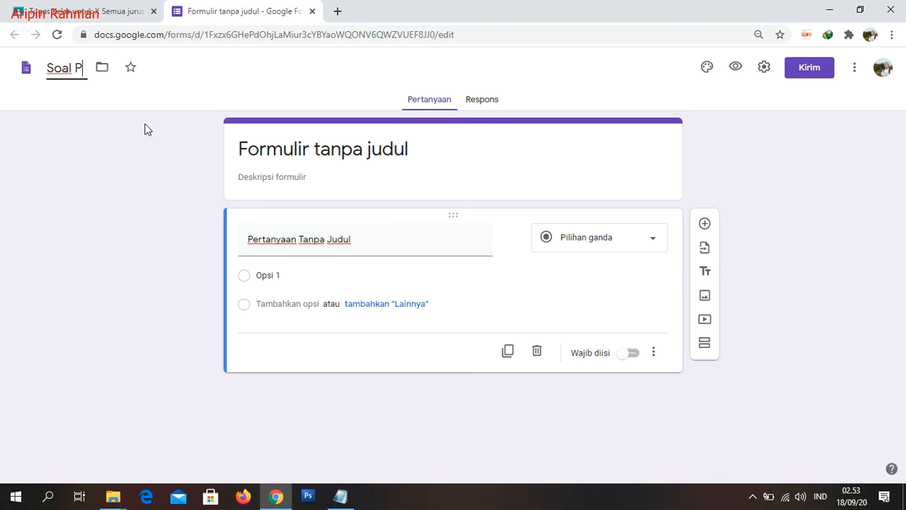
pyautogui.write('roduktif')
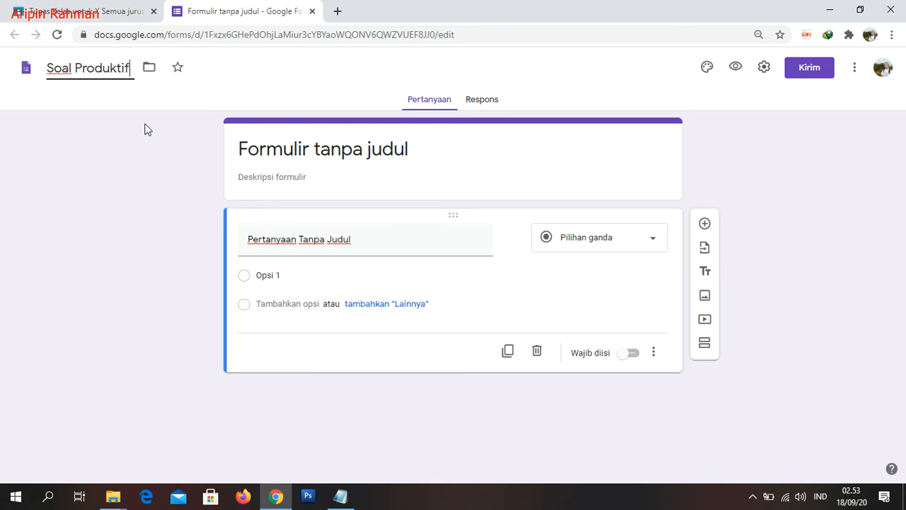
pyautogui.write(' Kelas X')
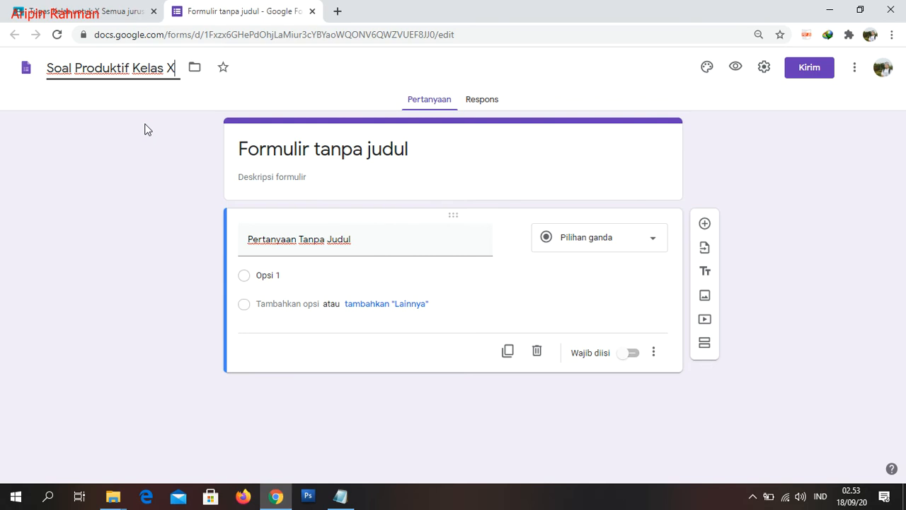
pyautogui.click(273, 153)
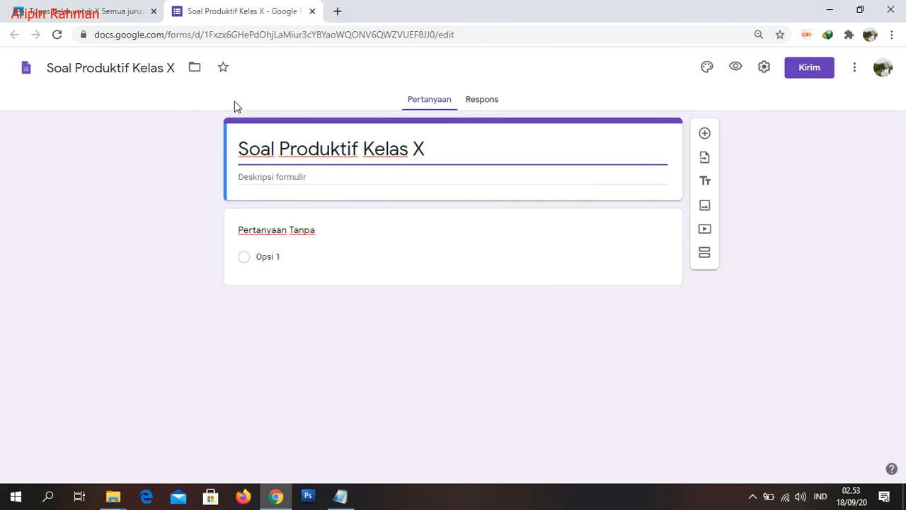
# Step: Extend the form's heading with "Tahun 2020" so it reads "Soal Produktif Kelas X Tahun 2020"
pyautogui.click(430, 146)
pyautogui.click(304, 177)
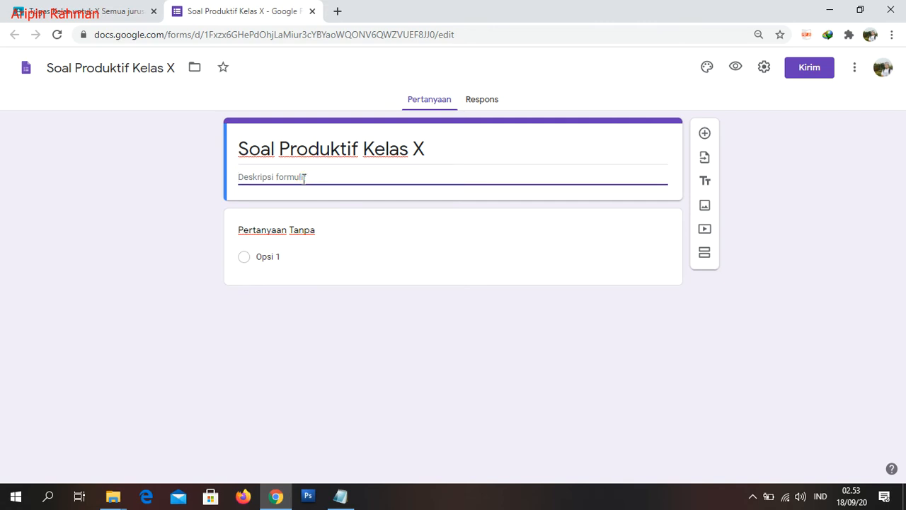
pyautogui.click(432, 147)
pyautogui.click(431, 146)
pyautogui.write('Tahun 2020')
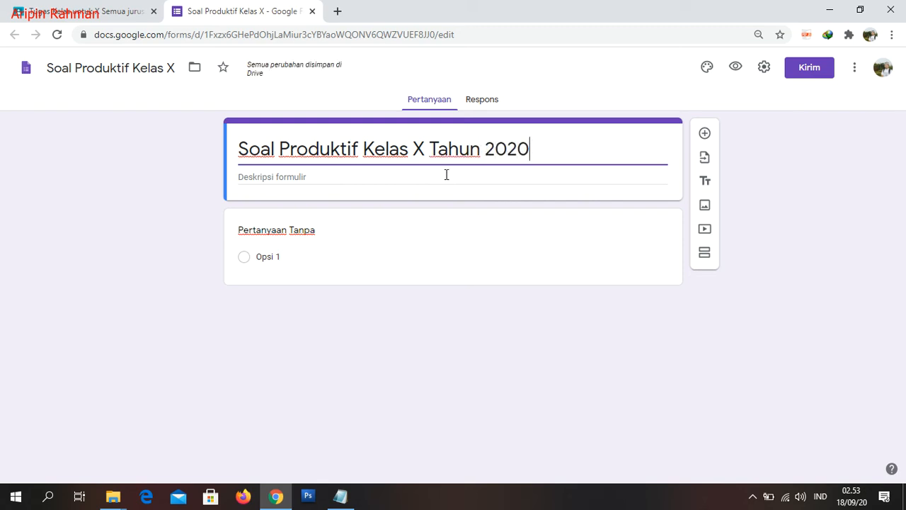
# Step: Enter "Kerjakan Soal dibawah ini" as the form description
pyautogui.click(298, 176)
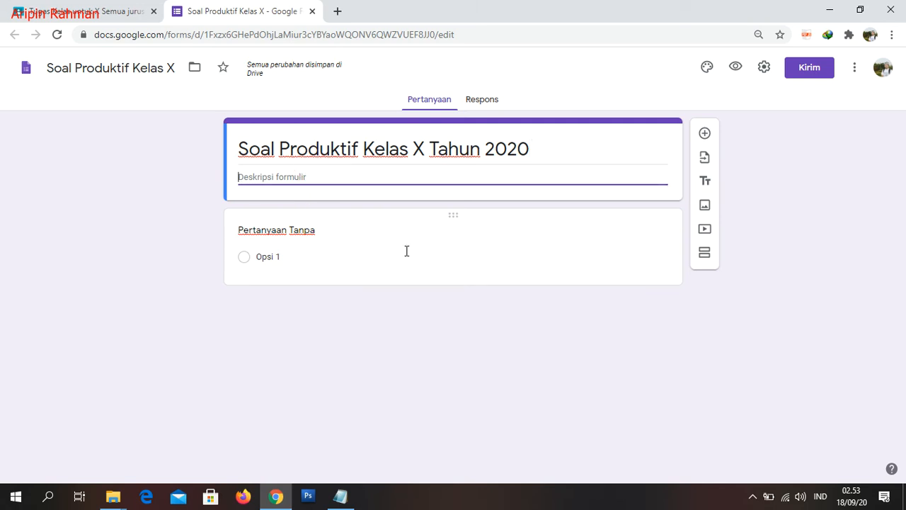
pyautogui.write('K')
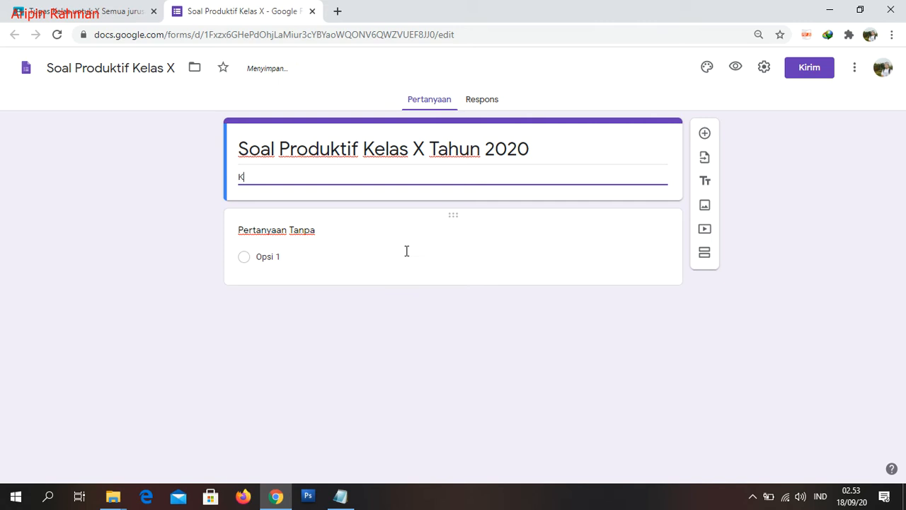
pyautogui.write('erjakan Soal dibawah ini')
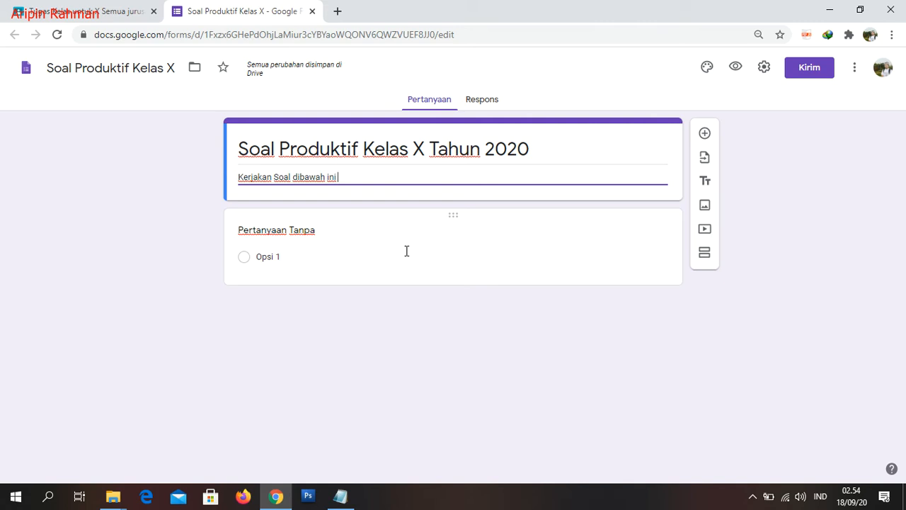
# Step: In the form's general settings, enable "Kumpulkan alamat email" and "Batasi ke 1 tanggapan"
pyautogui.click(765, 69)
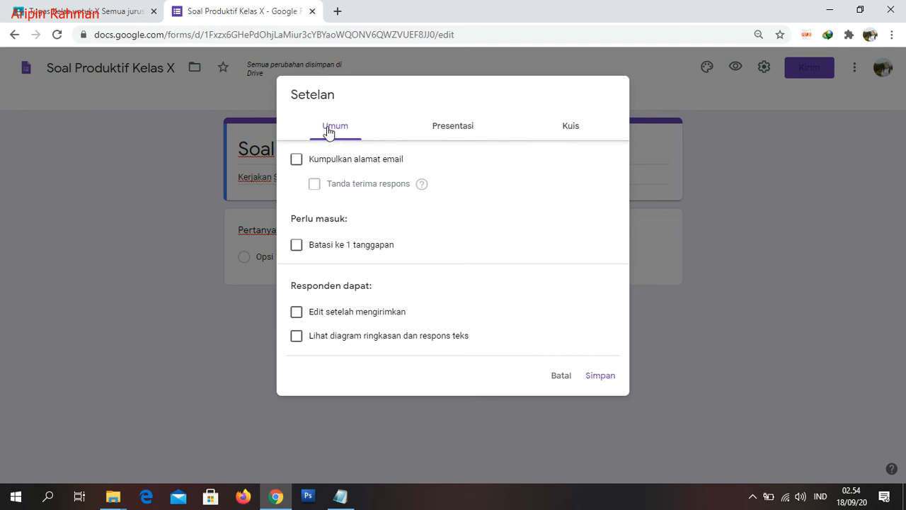
pyautogui.click(296, 163)
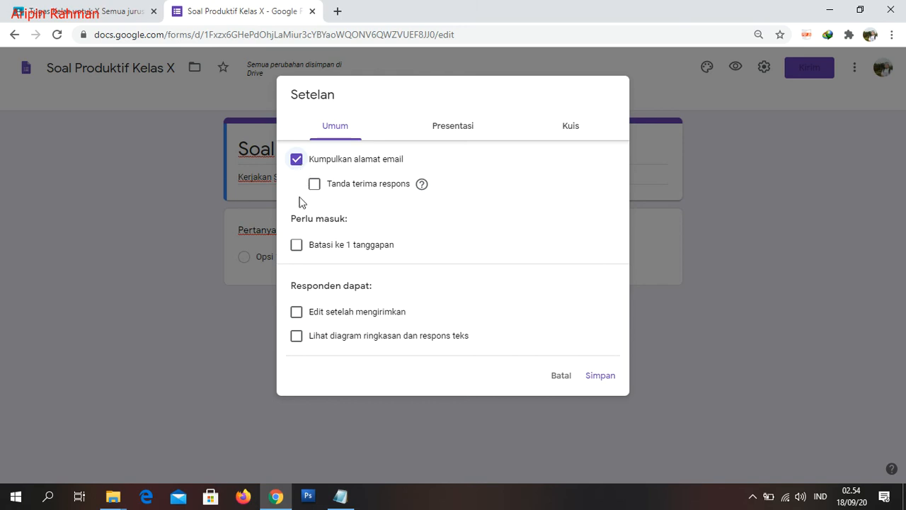
pyautogui.click(297, 250)
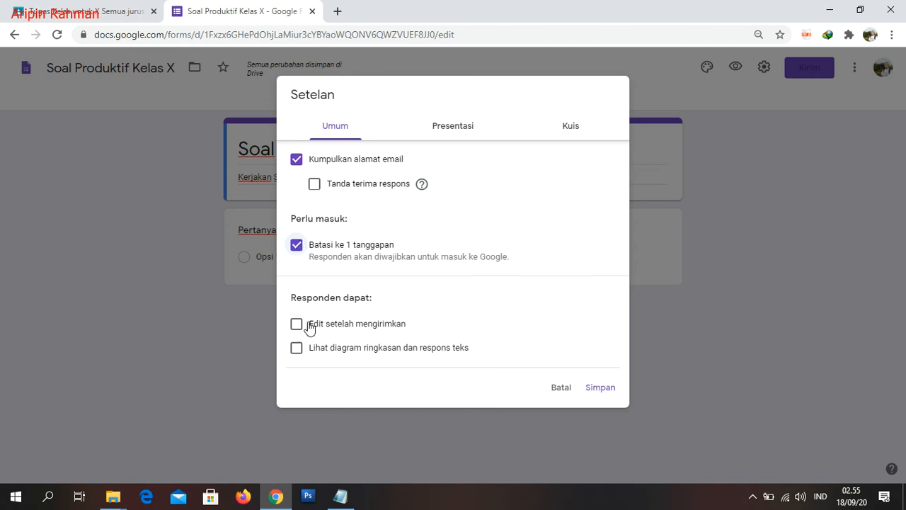
# Step: In the form's presentation settings, enable "Tampilkan status progres" and "Acak urutan pertanyaan"
pyautogui.click(453, 126)
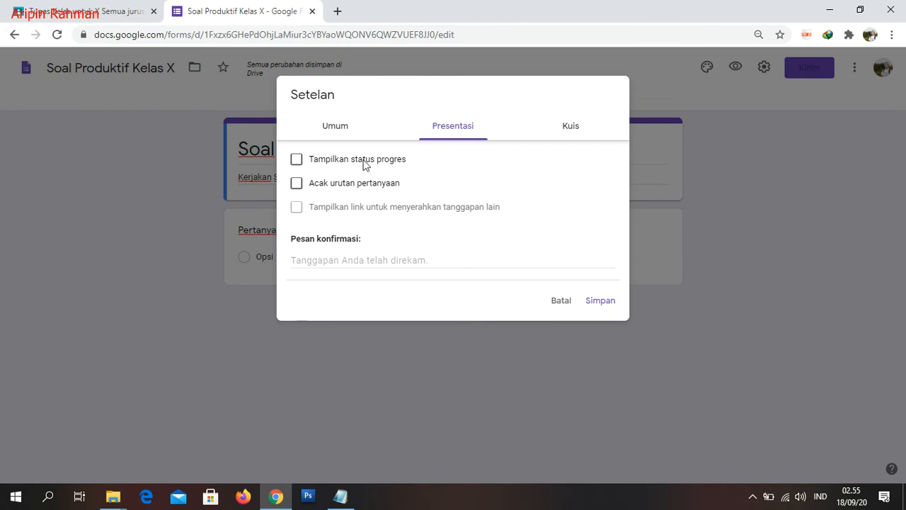
pyautogui.click(297, 163)
pyautogui.click(296, 185)
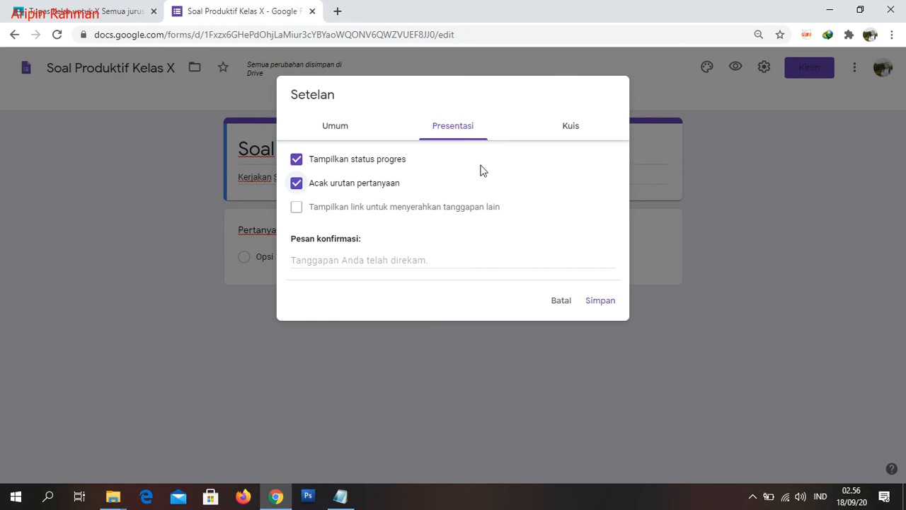
# Step: Make the form a quiz with grades released "Segera setelah setiap pengiriman", and save the settings
pyautogui.click(573, 126)
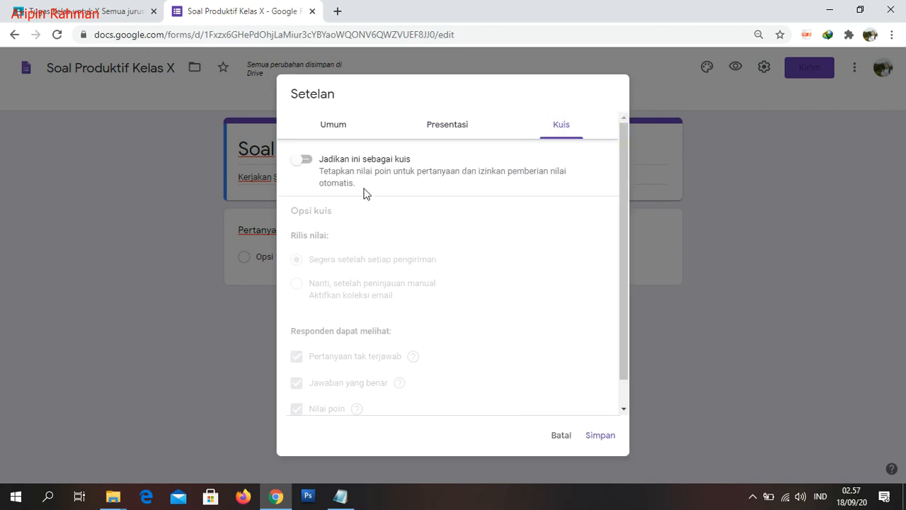
pyautogui.click(302, 160)
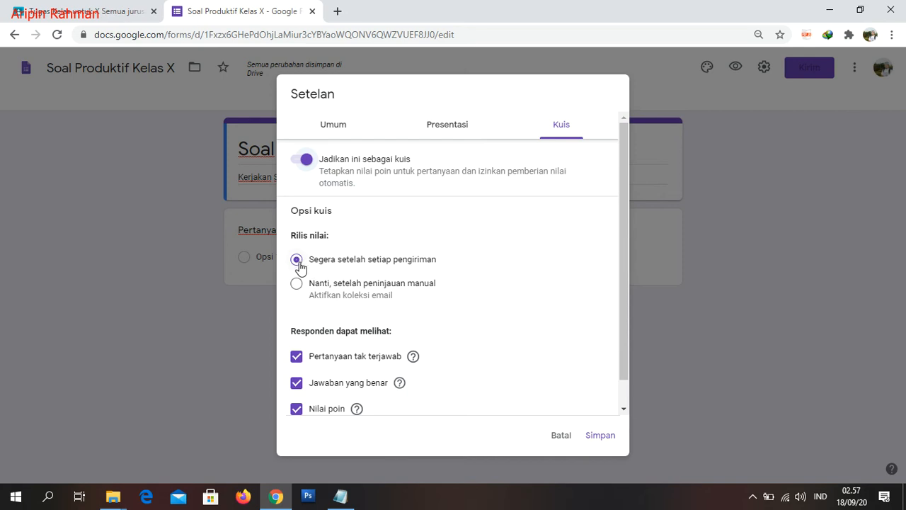
pyautogui.scroll(-1, 299, 266)
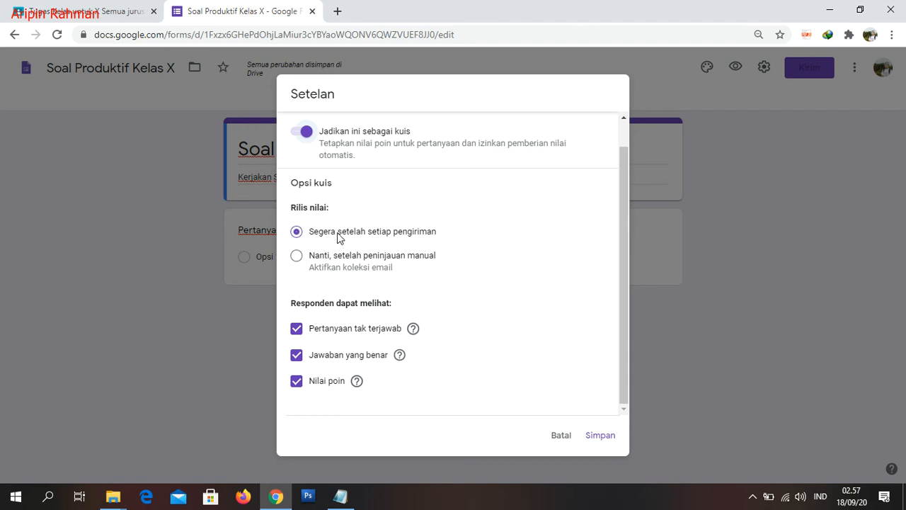
pyautogui.click(296, 257)
pyautogui.click(297, 234)
pyautogui.click(599, 436)
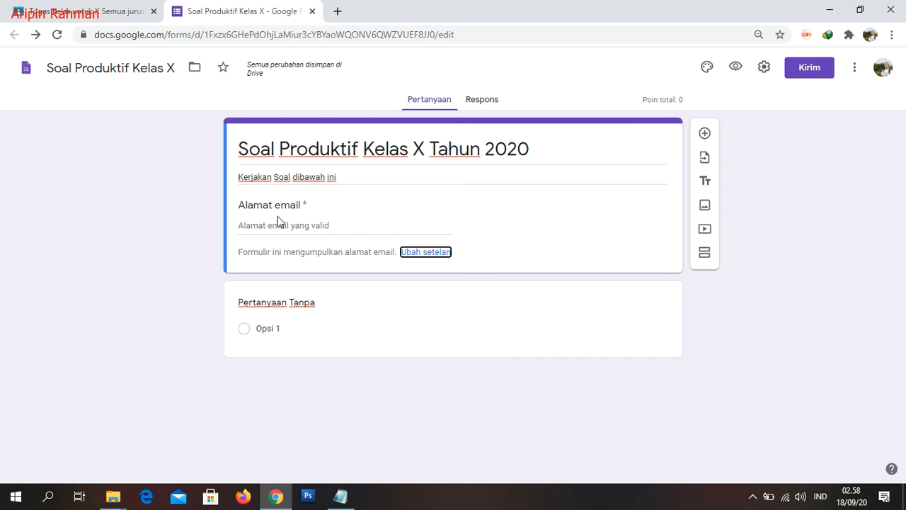
# Step: Change the untitled question to "Nama Siswa" with the short-answer type (Jawaban singkat) and make it required
pyautogui.click(274, 304)
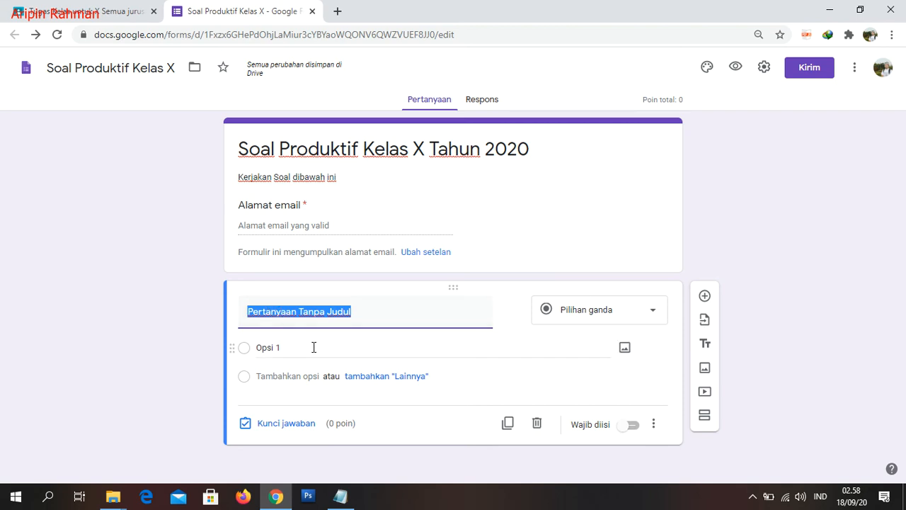
pyautogui.write('Nama Siswa')
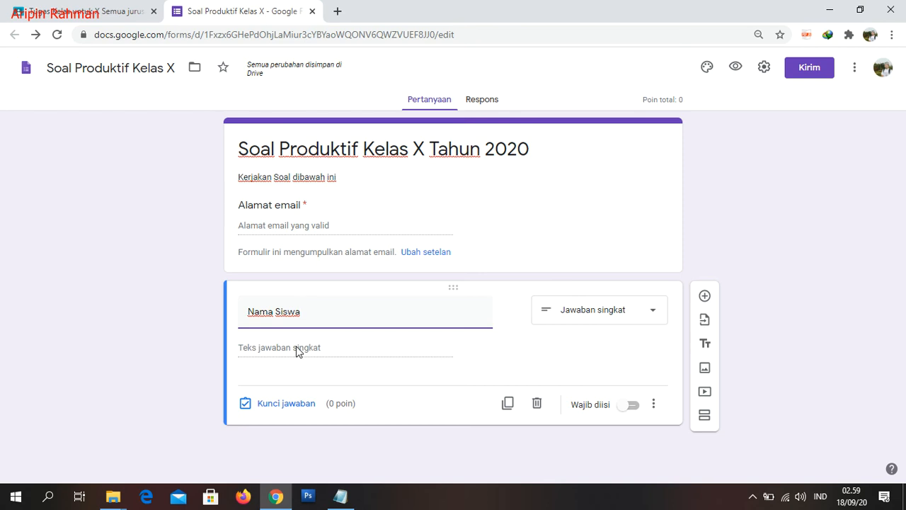
pyautogui.click(594, 310)
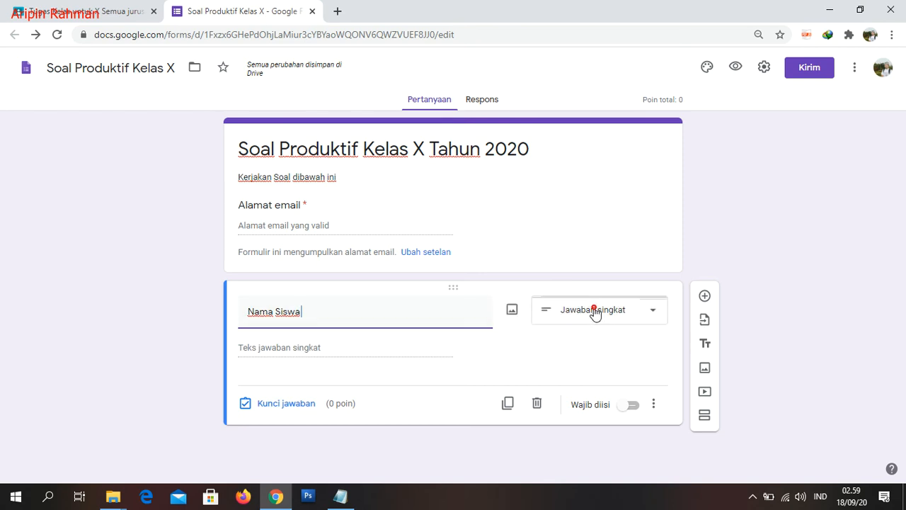
pyautogui.click(737, 226)
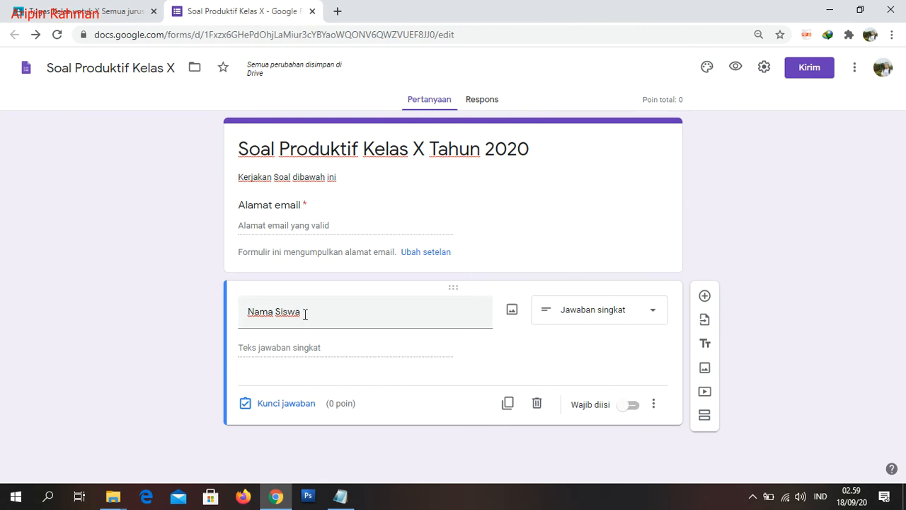
pyautogui.moveTo(244, 311); pyautogui.dragTo(303, 312)
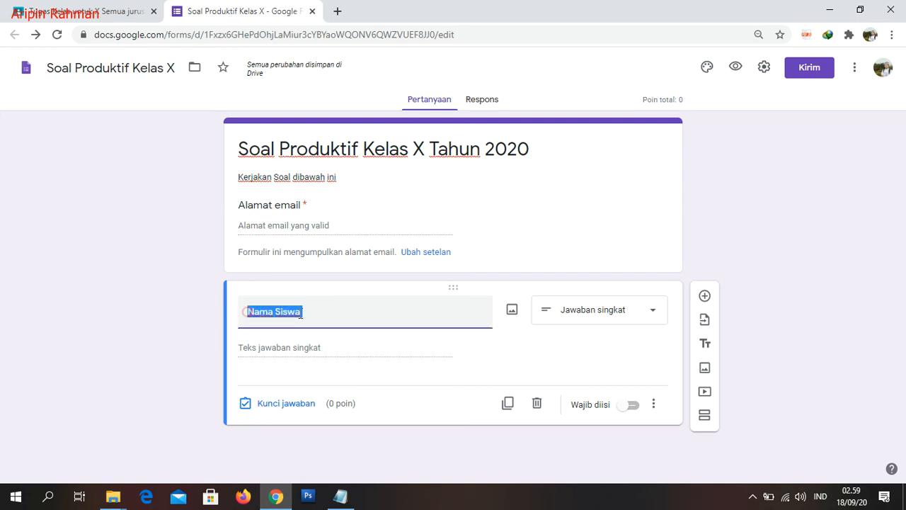
pyautogui.click(628, 407)
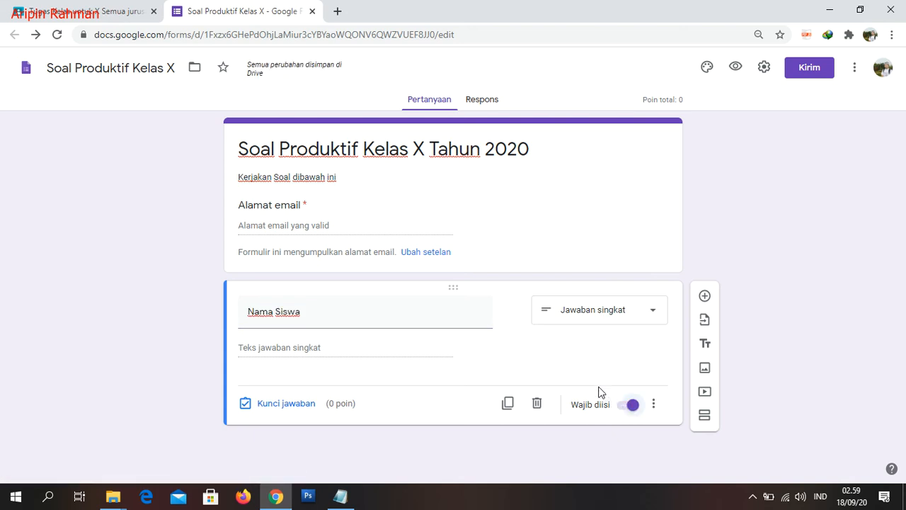
# Step: Add a new question titled "Kelas" with the multiple-choice type (Pilihan ganda)
pyautogui.click(704, 298)
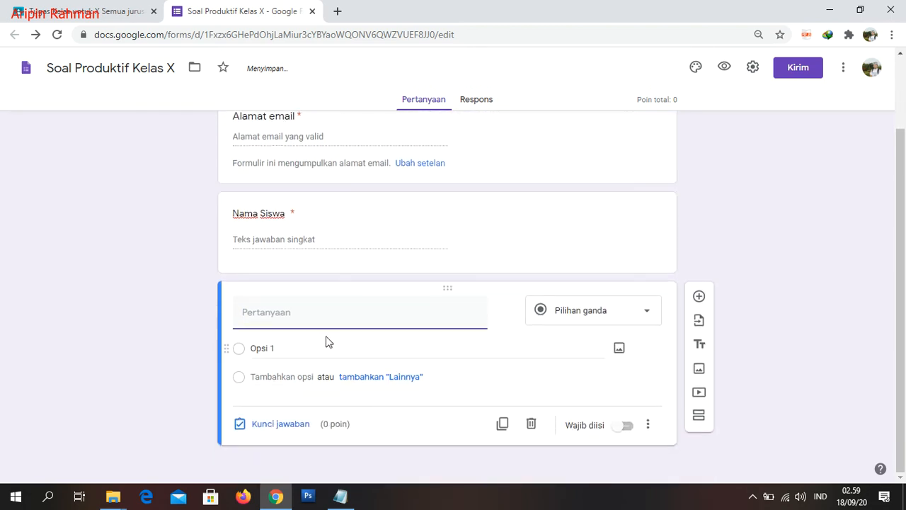
pyautogui.write('Kelas')
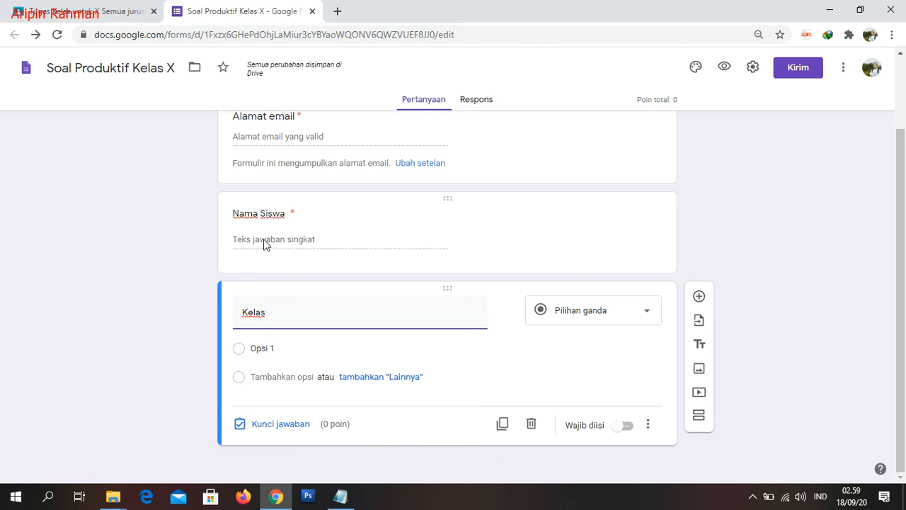
pyautogui.click(605, 318)
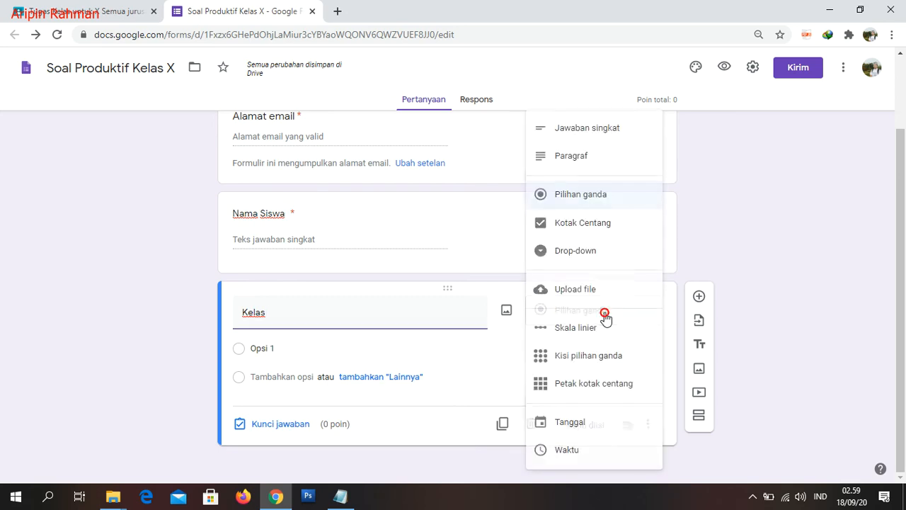
pyautogui.click(581, 195)
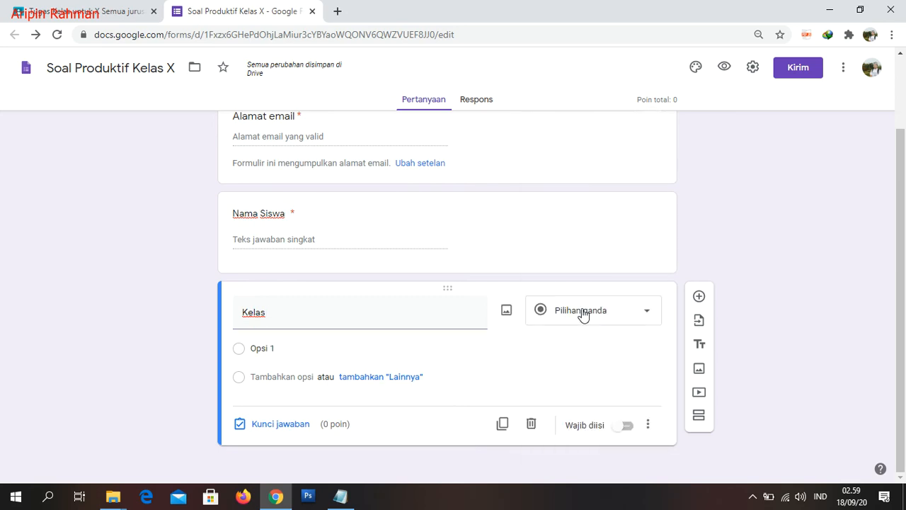
# Step: Give the "Kelas" question the options "X Sepuluh", "XI Sebelas" and "XII Dua Belas", and make it required
pyautogui.click(283, 347)
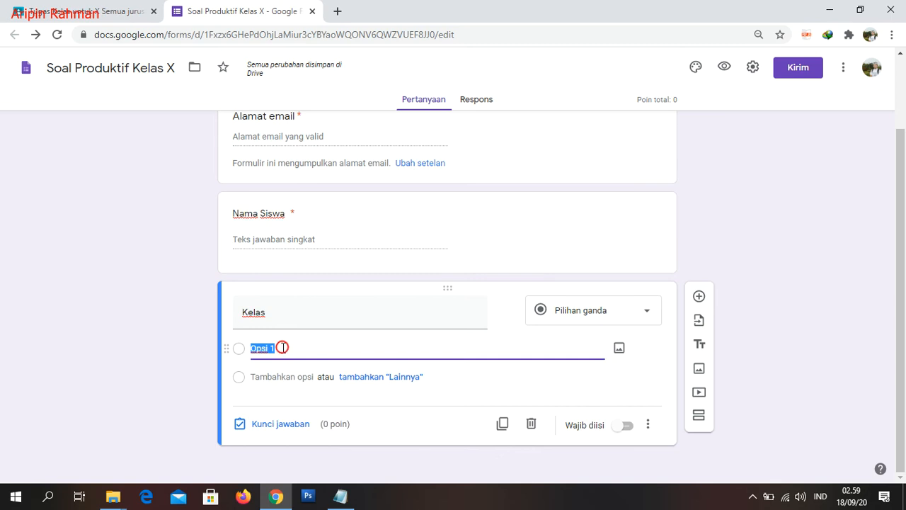
pyautogui.write('x Sepuluh')
pyautogui.click(277, 376)
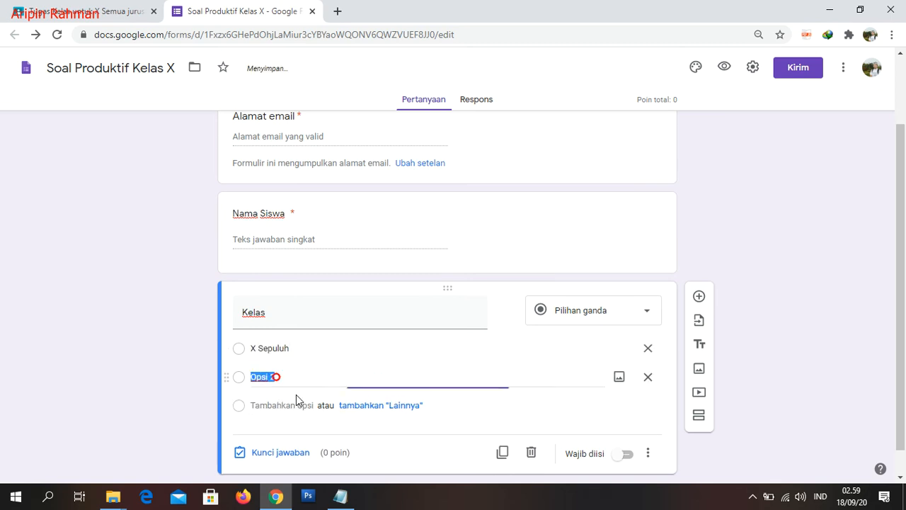
pyautogui.write('XI Sebelas')
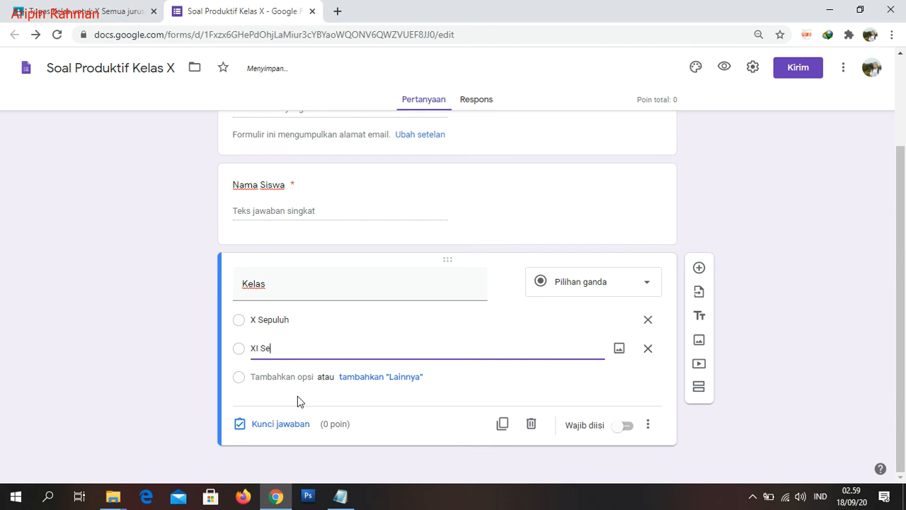
pyautogui.click(276, 377)
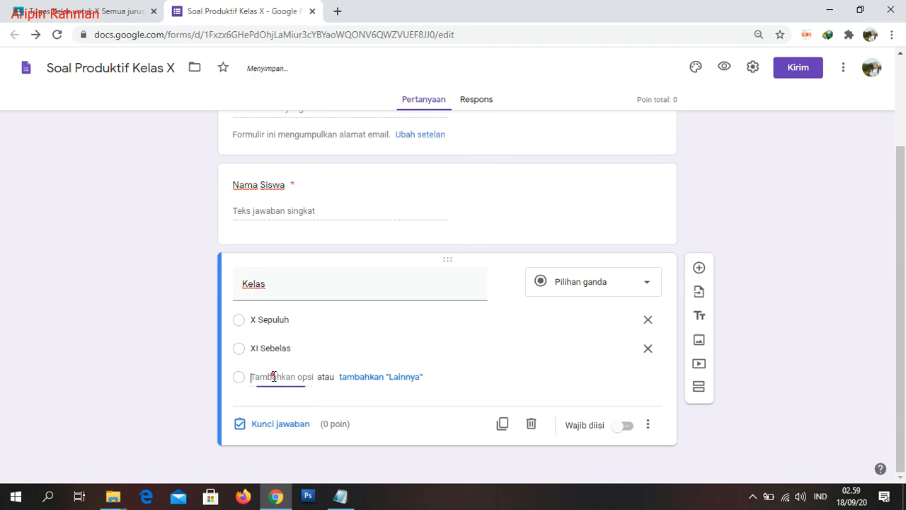
pyautogui.write('XII Dua Belas')
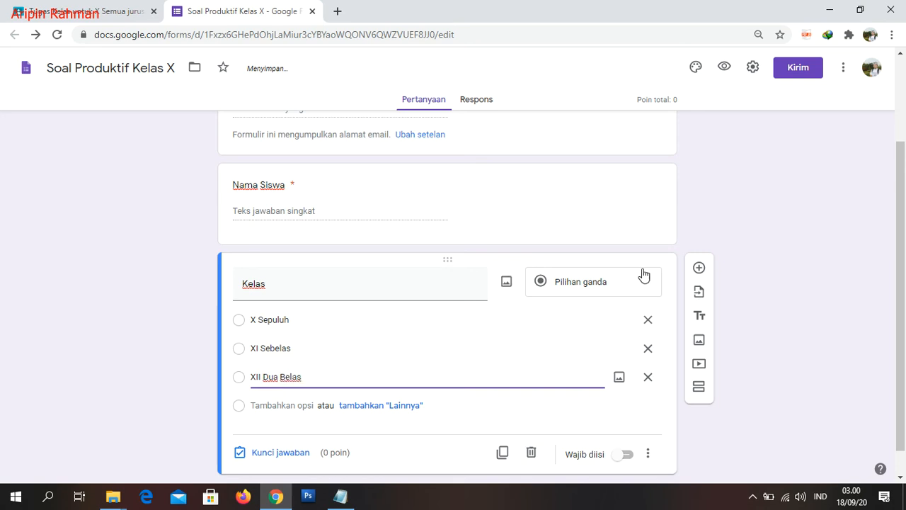
pyautogui.click(771, 222)
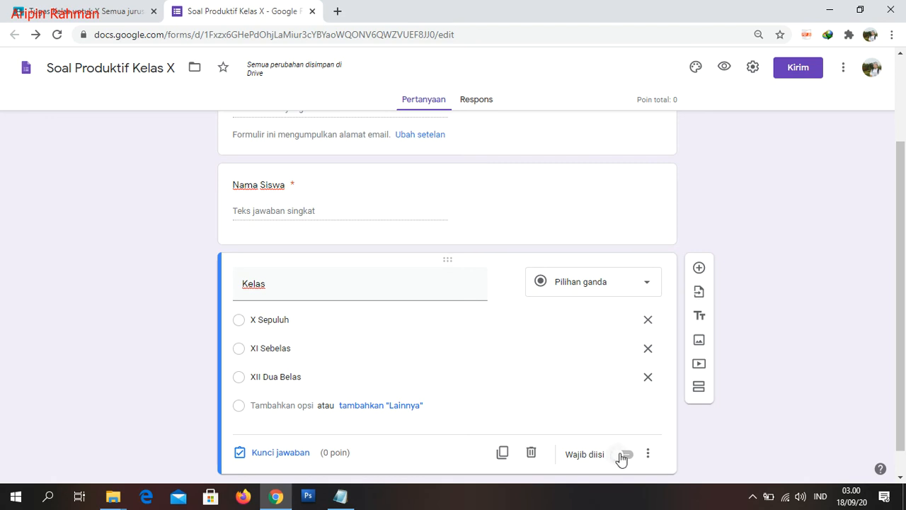
pyautogui.scroll(-1, 712, 441)
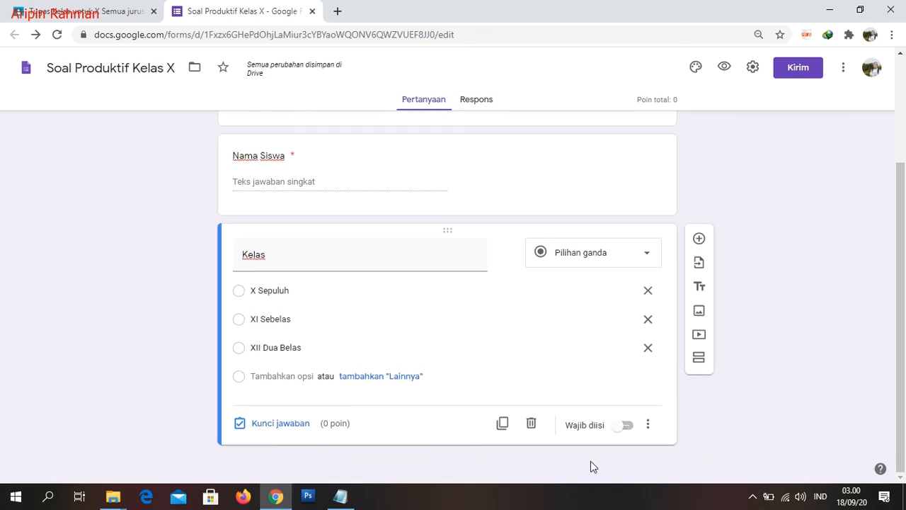
pyautogui.click(623, 426)
# Step: Add a new multiple-choice question below "Kelas" titled "1. 1+1 = ..."
pyautogui.click(698, 240)
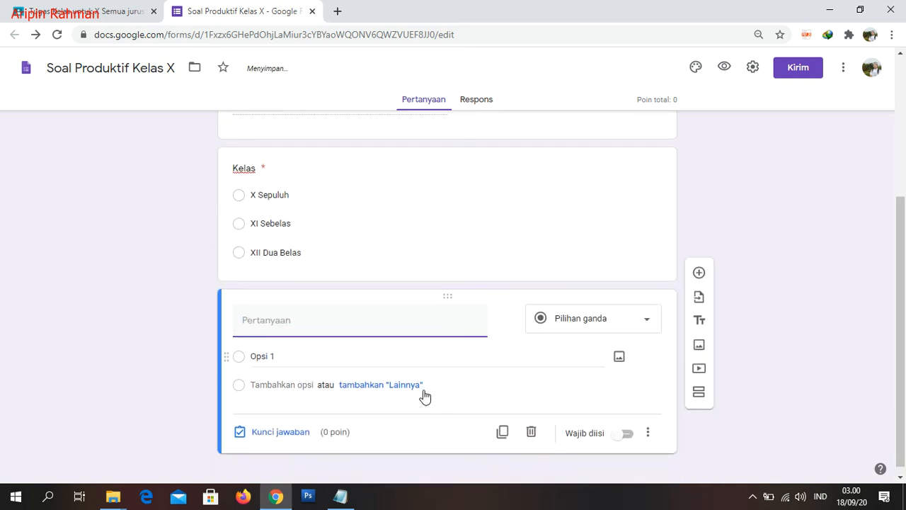
pyautogui.click(267, 317)
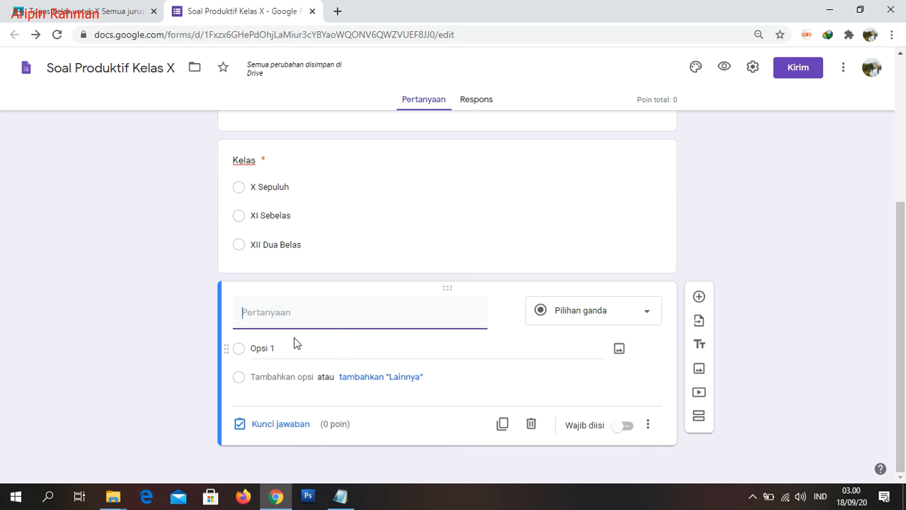
pyautogui.write('1. ')
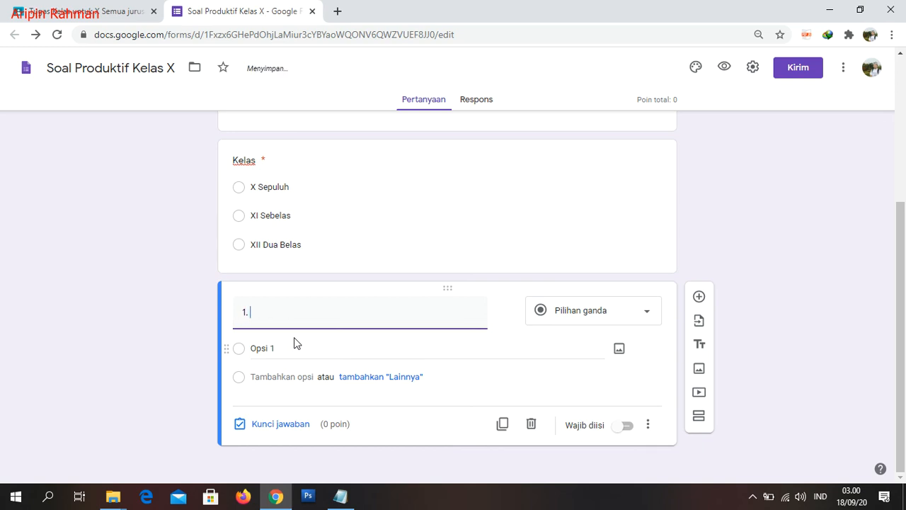
pyautogui.write('1+1 = ...')
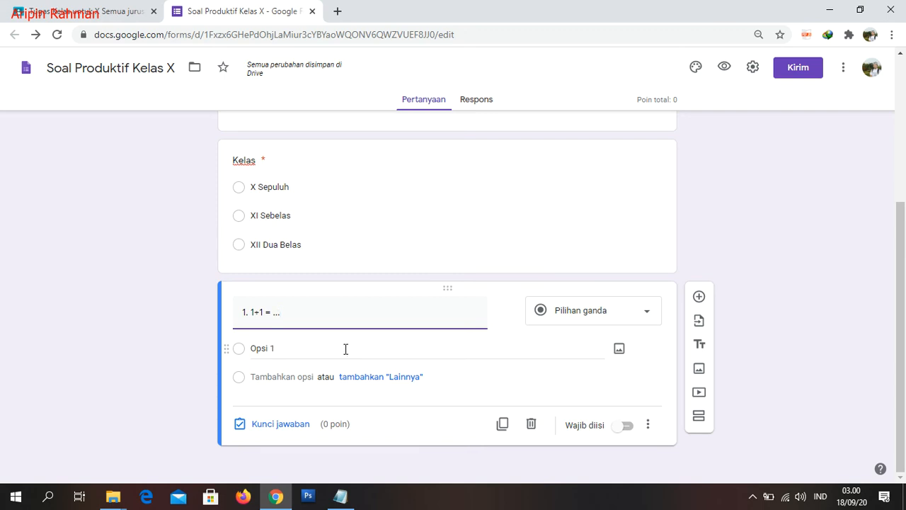
# Step: Fill in five answer options, 1, 2, 3, 4 and 5, for the "1+1" question
pyautogui.click(290, 347)
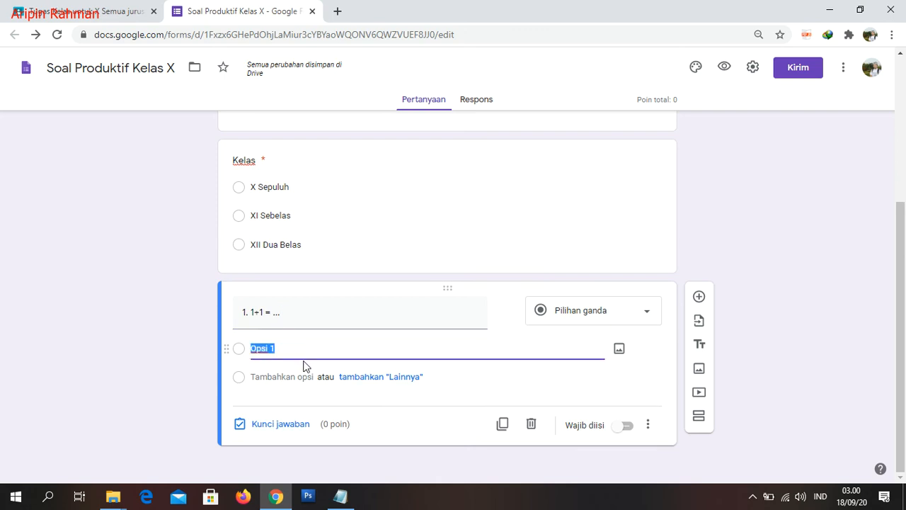
pyautogui.write('1')
pyautogui.click(280, 377)
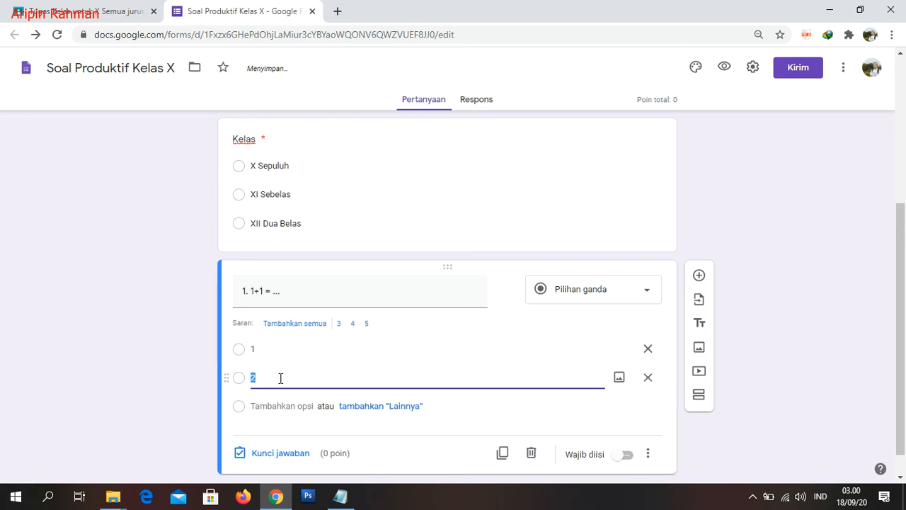
pyautogui.write('2')
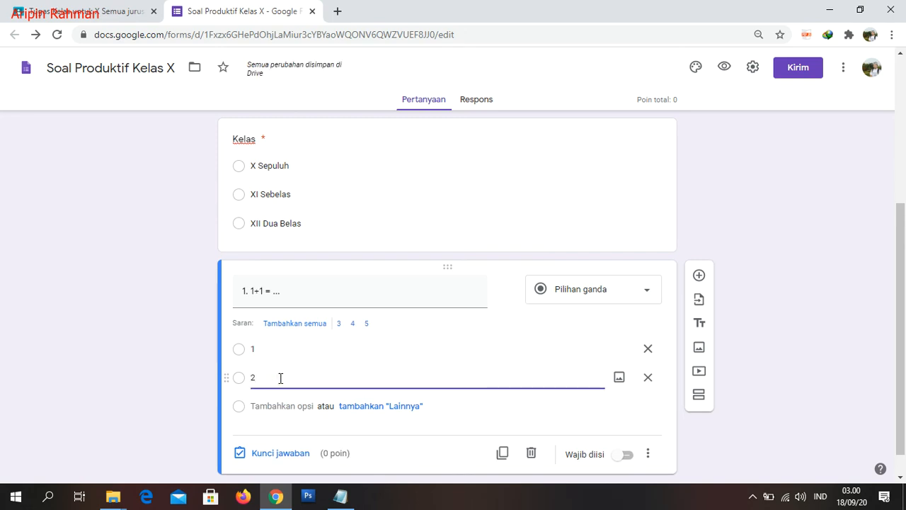
pyautogui.click(279, 376)
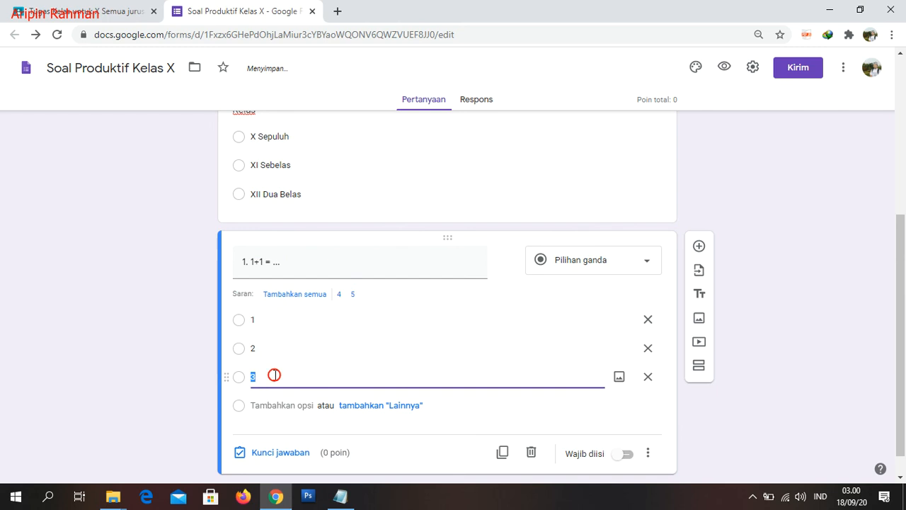
pyautogui.write('3')
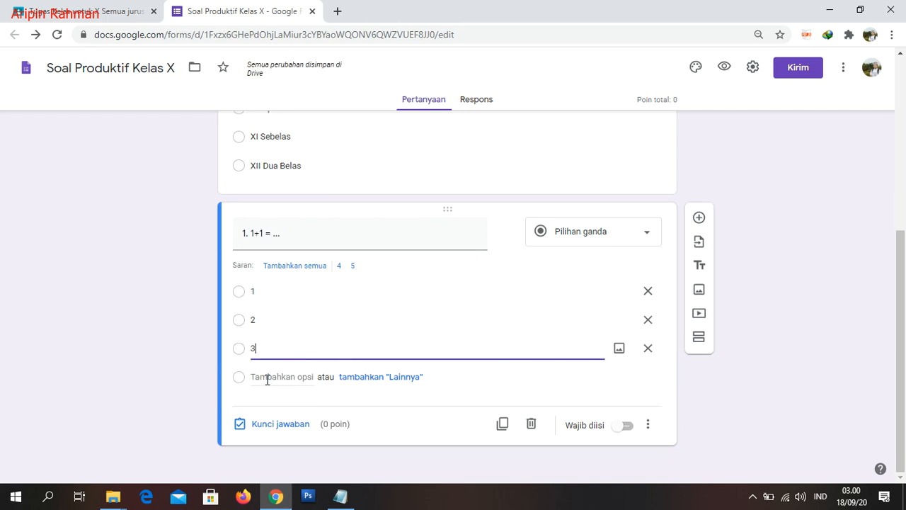
pyautogui.click(265, 377)
pyautogui.write('4')
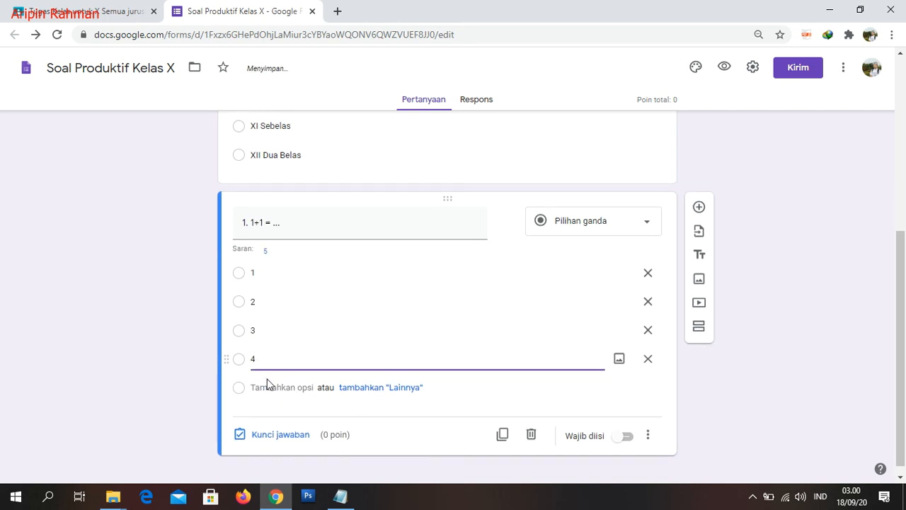
pyautogui.click(267, 383)
pyautogui.write('5')
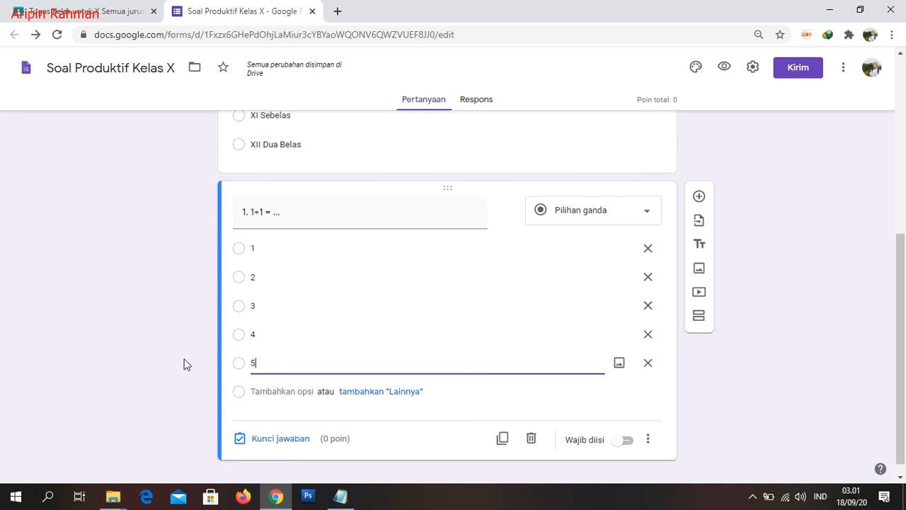
# Step: Try lettering the first two answer options as "A. 1" and "B. 2", and restore them to plain 1 and 2
pyautogui.doubleClick(266, 254)
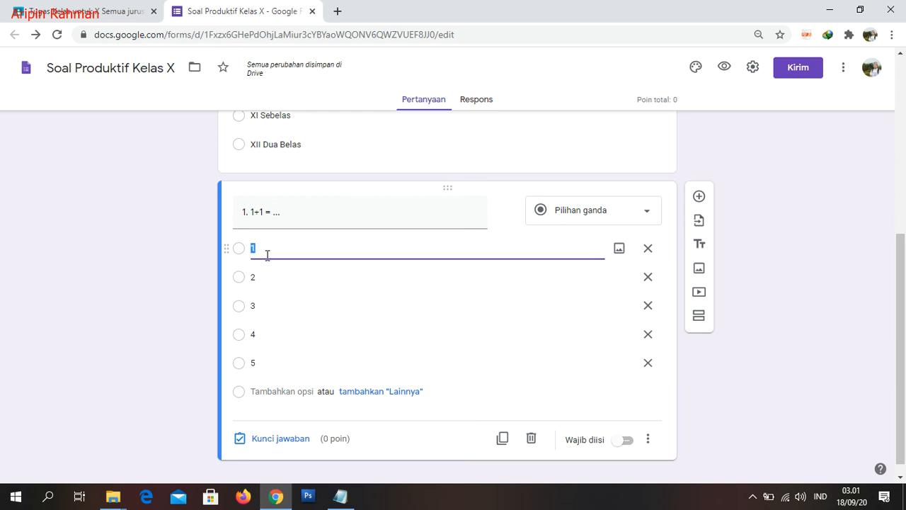
pyautogui.write('A. 1')
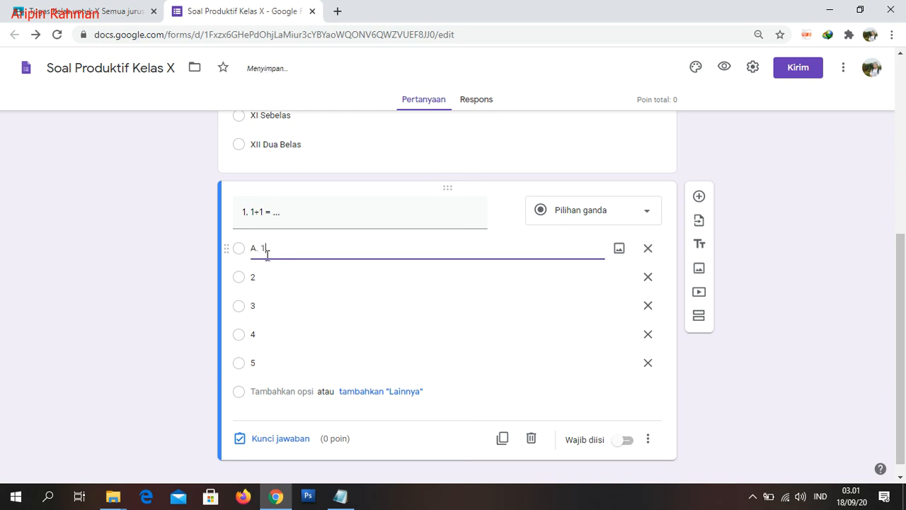
pyautogui.doubleClick(281, 283)
pyautogui.write('B.')
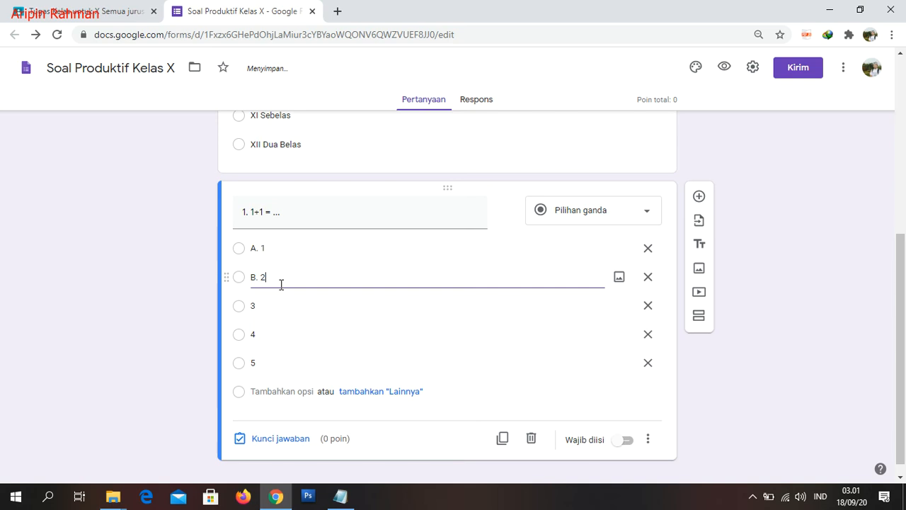
pyautogui.press('BackSpace')
pyautogui.press('BackSpace')
pyautogui.press('BackSpace')
pyautogui.press('BackSpace')
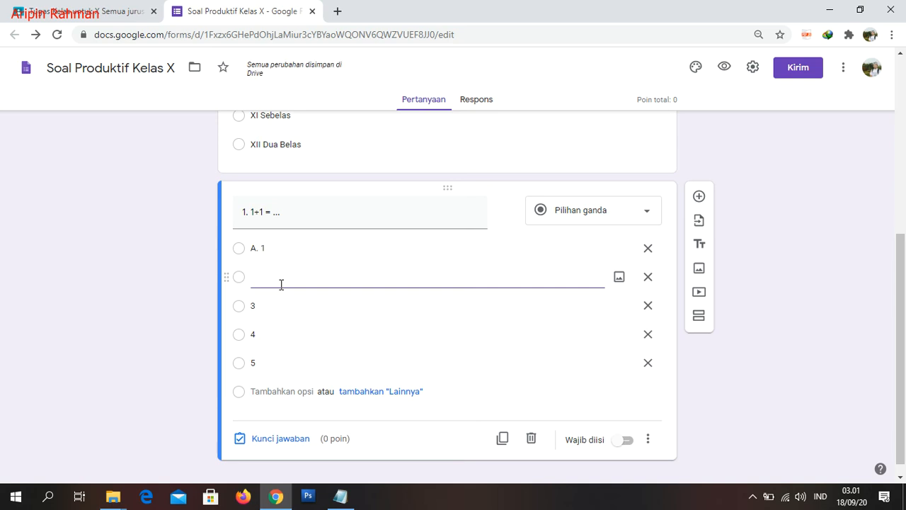
pyautogui.write('2')
pyautogui.click(276, 249)
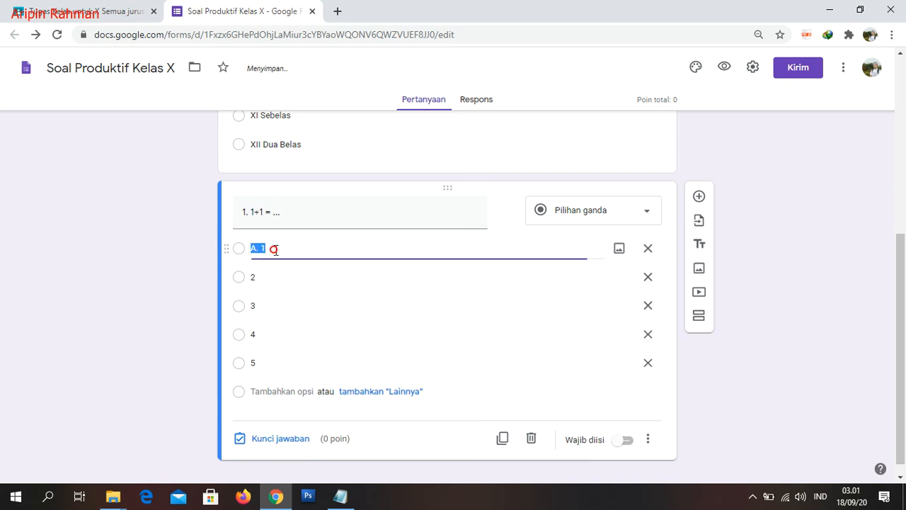
pyautogui.write('1')
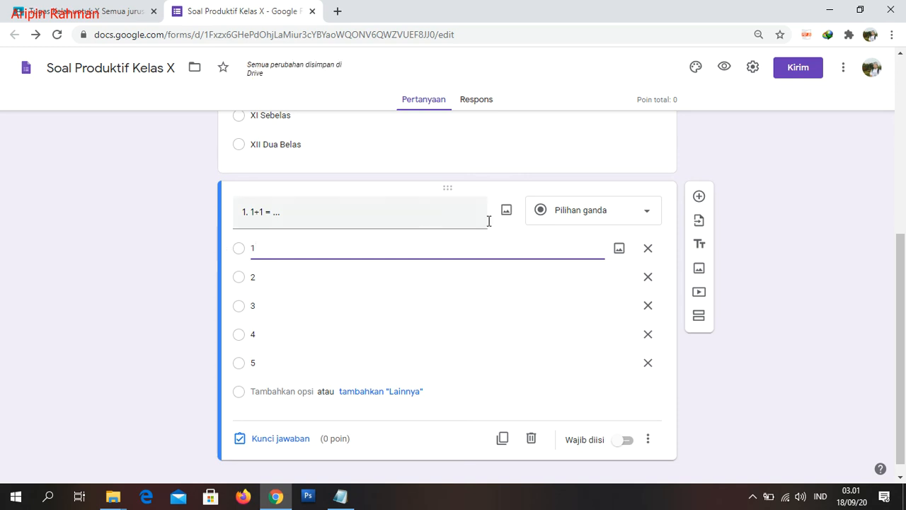
# Step: Switch to the Notepad notes and review the score per question planned for a five-question quiz
pyautogui.scroll(-1, 569, 357)
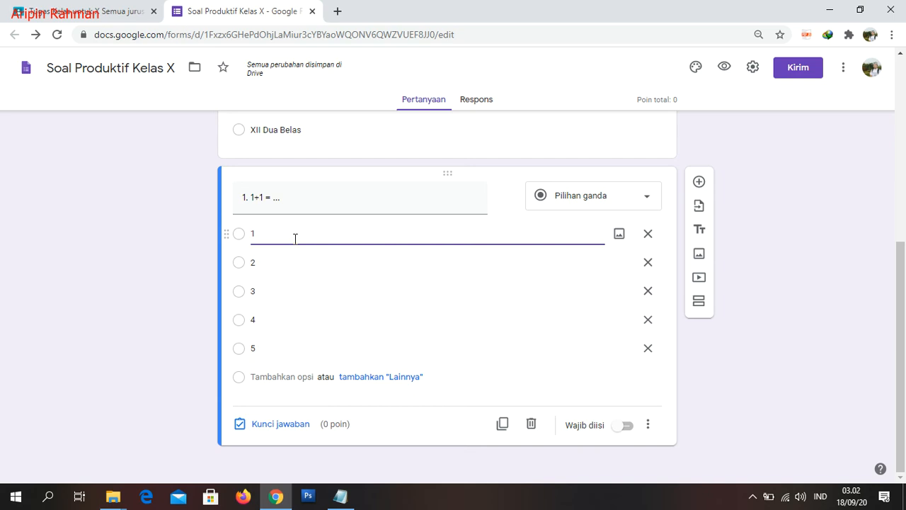
pyautogui.click(340, 495)
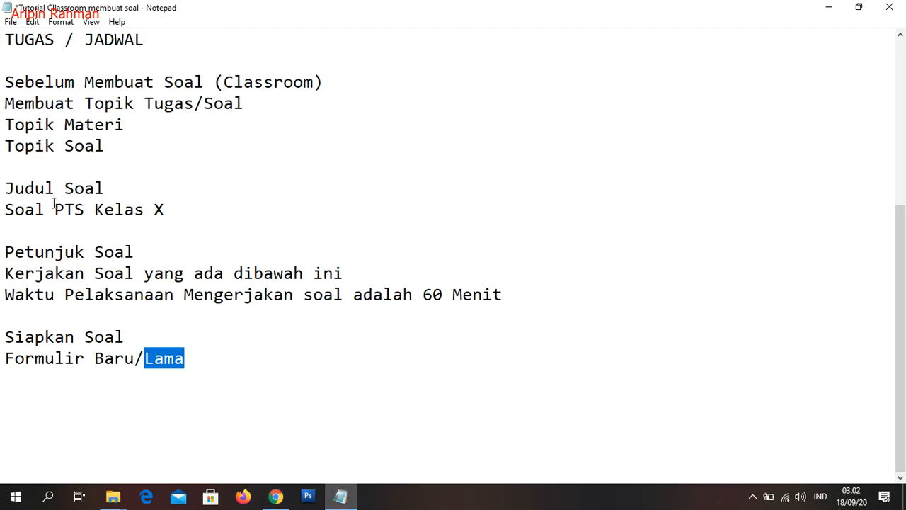
pyautogui.scroll(3, 113, 170)
pyautogui.moveTo(3, 125); pyautogui.dragTo(205, 125)
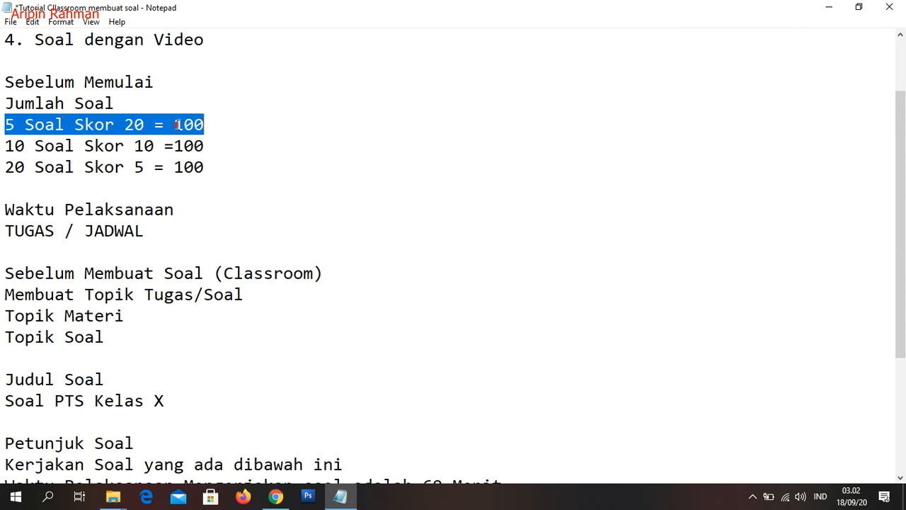
pyautogui.moveTo(177, 125); pyautogui.dragTo(205, 126)
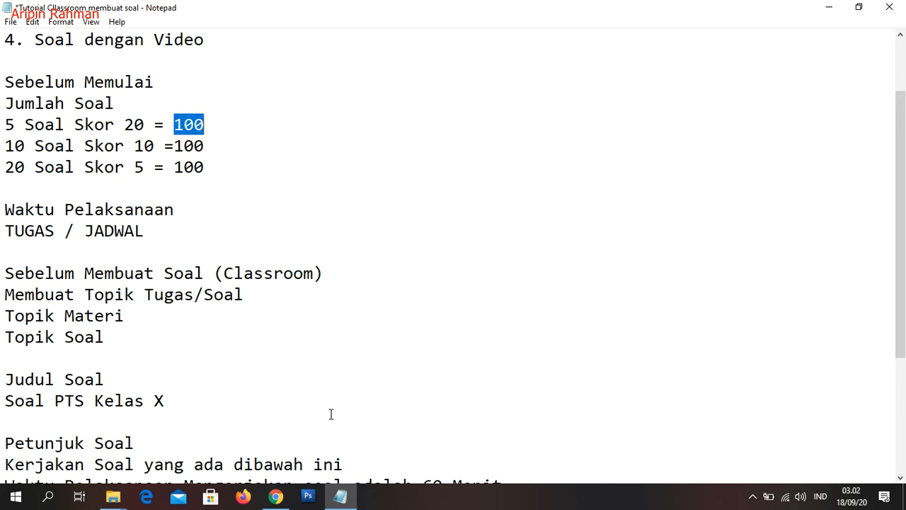
# Step: Return to the form in Chrome and set the "1+1" question's answer key to 20 points with only option 2 correct
pyautogui.click(276, 495)
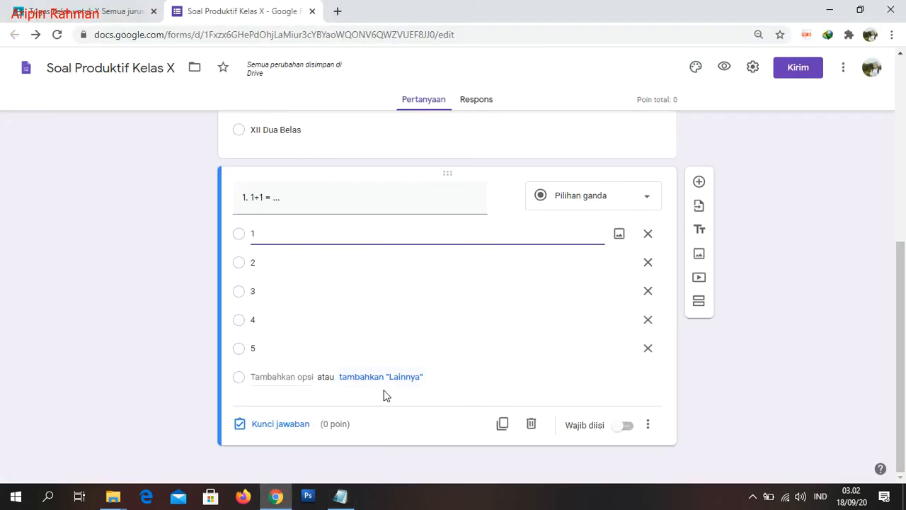
pyautogui.tripleClick(280, 201)
pyautogui.click(302, 199)
pyautogui.click(265, 243)
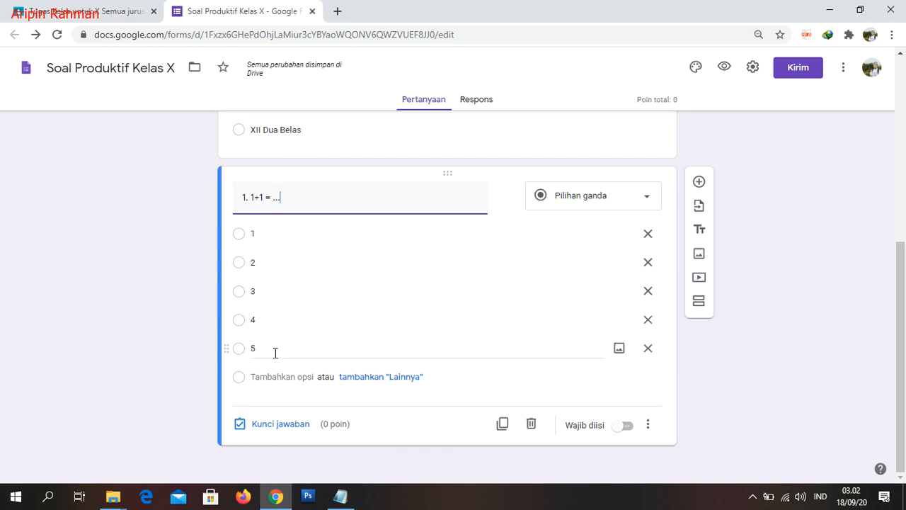
pyautogui.click(293, 429)
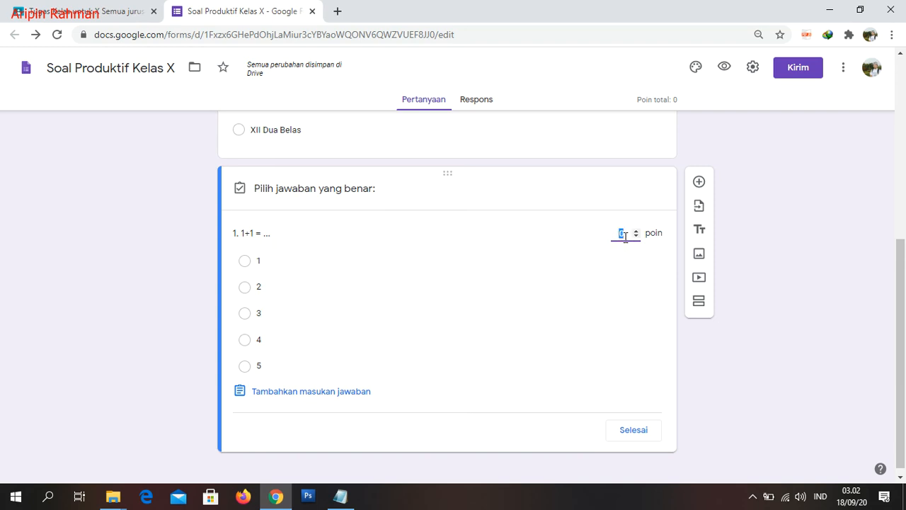
pyautogui.write('20')
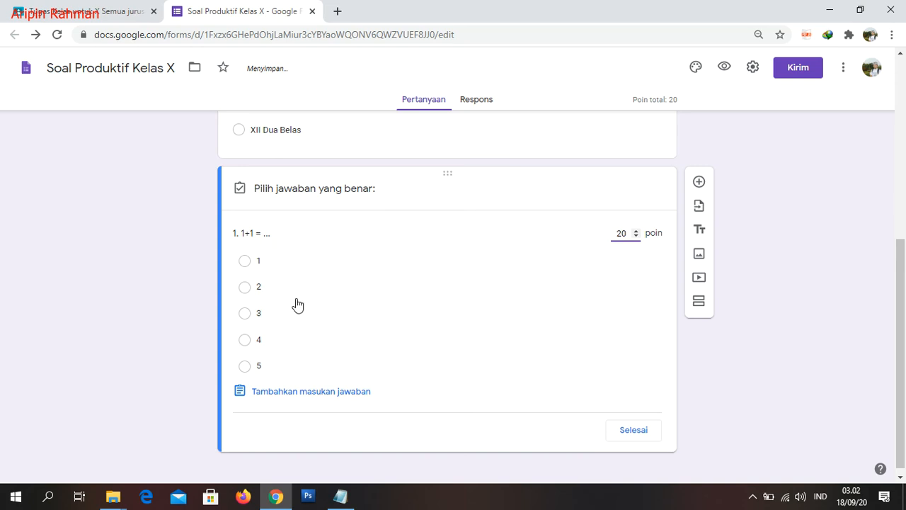
pyautogui.click(246, 286)
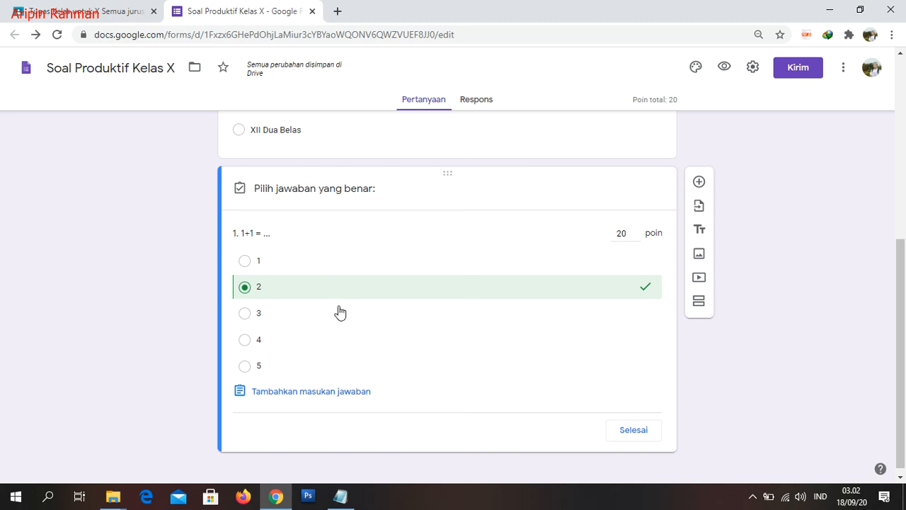
pyautogui.click(284, 322)
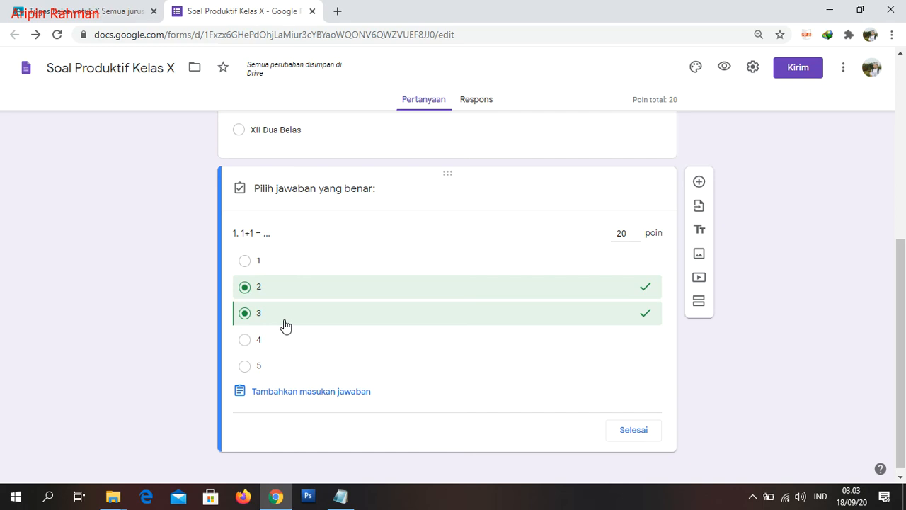
pyautogui.click(283, 323)
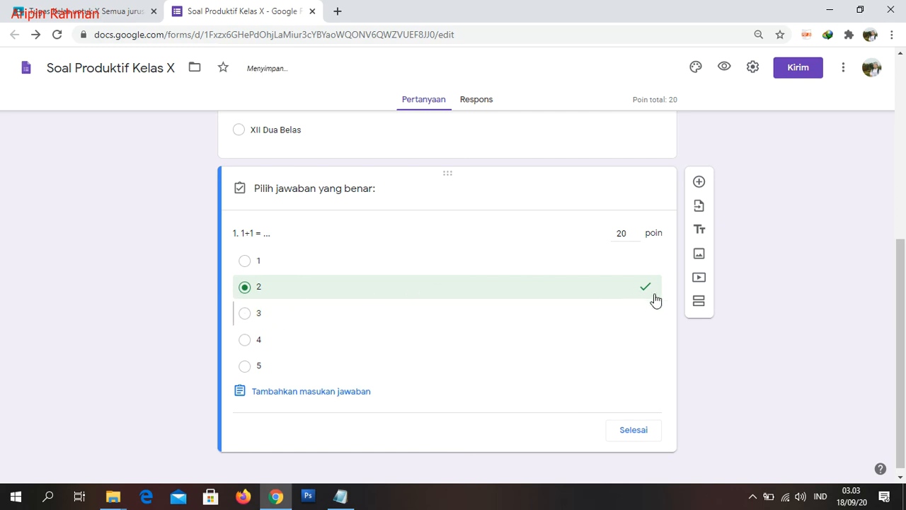
# Step: Finish the "1+1" question's answer key, duplicate that question, and retitle the copy as "2. 2+2 = ..."
pyautogui.click(633, 431)
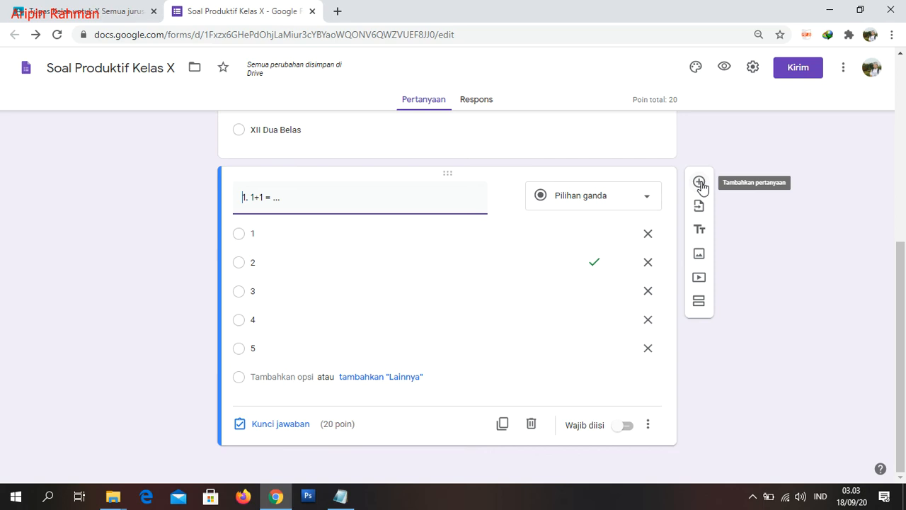
pyautogui.click(503, 425)
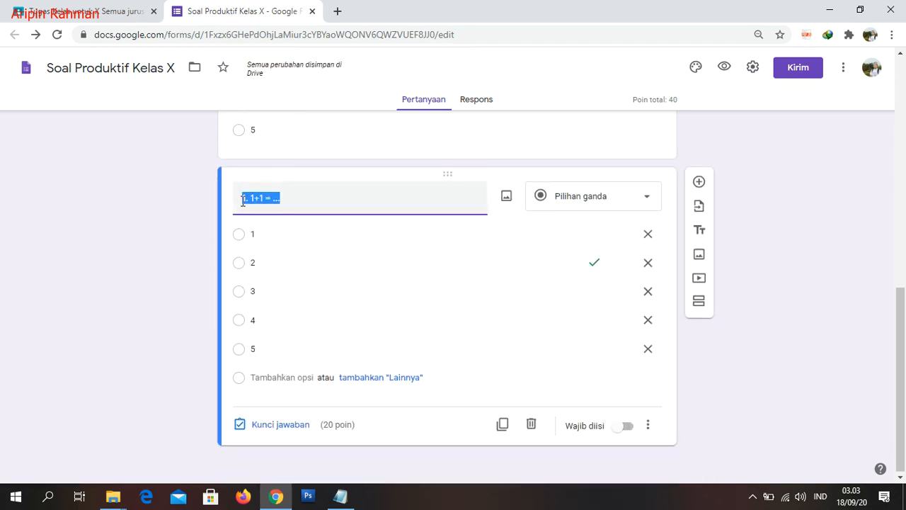
pyautogui.press('Left')
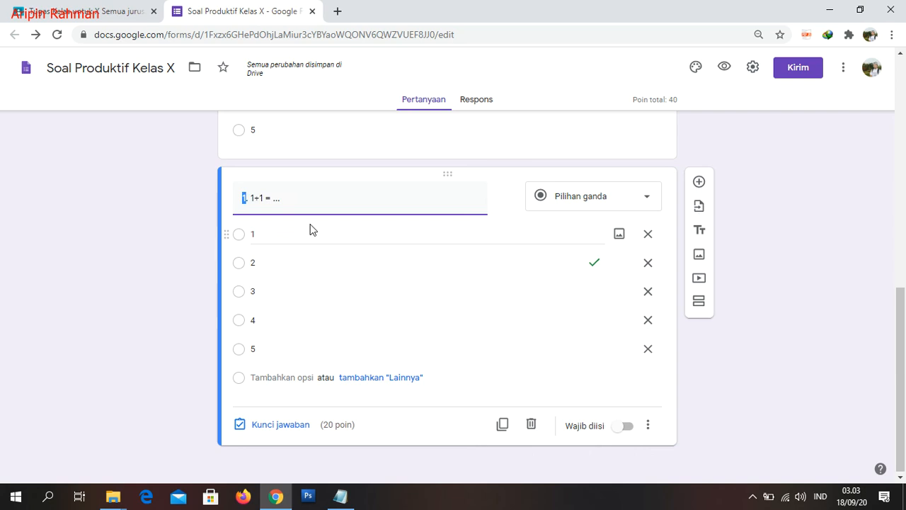
pyautogui.write('2')
pyautogui.press('Right')
pyautogui.press('Right')
pyautogui.hotkey('shift', 'Right')
pyautogui.write('2+')
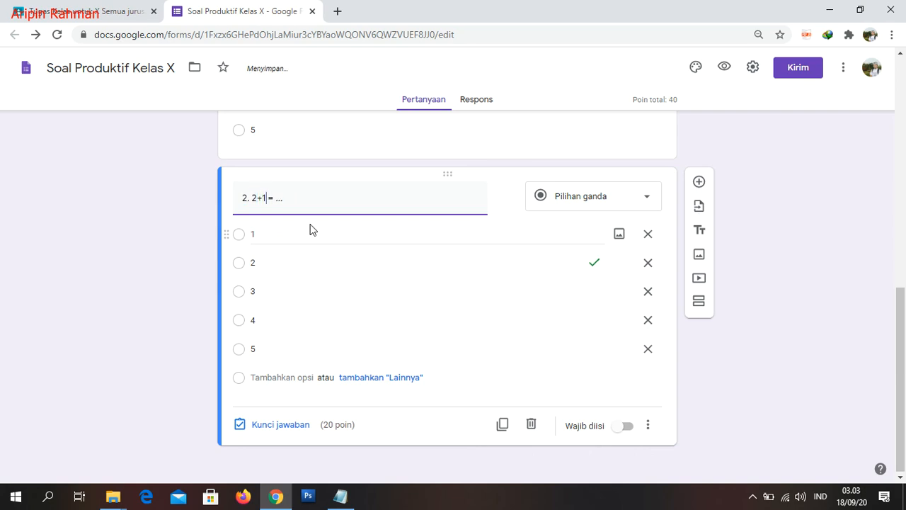
pyautogui.write('2')
# Step: Switch to the Notepad notes to review the question preparation section, and return to the form in Chrome
pyautogui.click(339, 497)
pyautogui.scroll(-3, 187, 365)
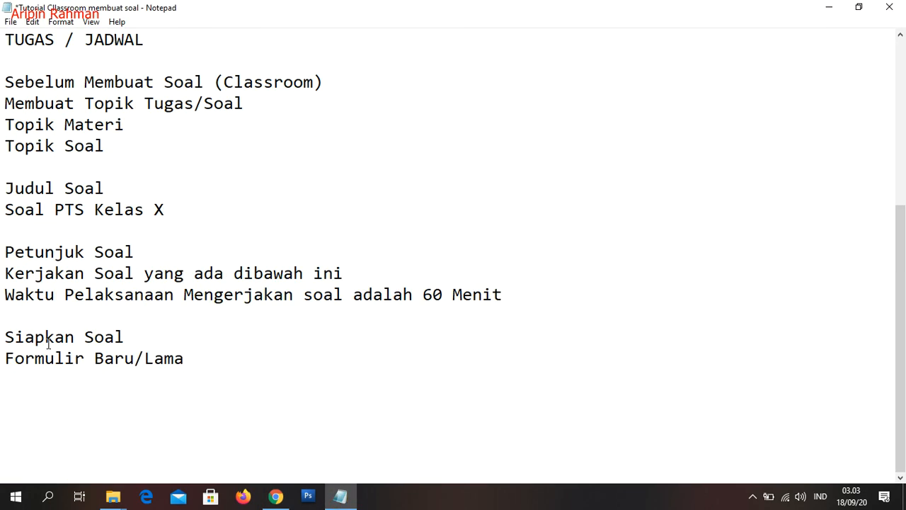
pyautogui.moveTo(3, 336); pyautogui.dragTo(133, 332)
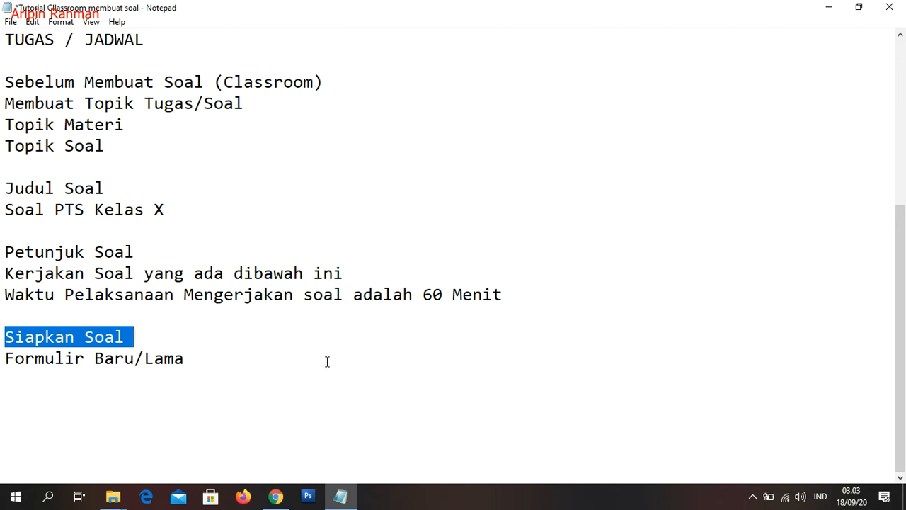
pyautogui.click(275, 496)
pyautogui.click(288, 204)
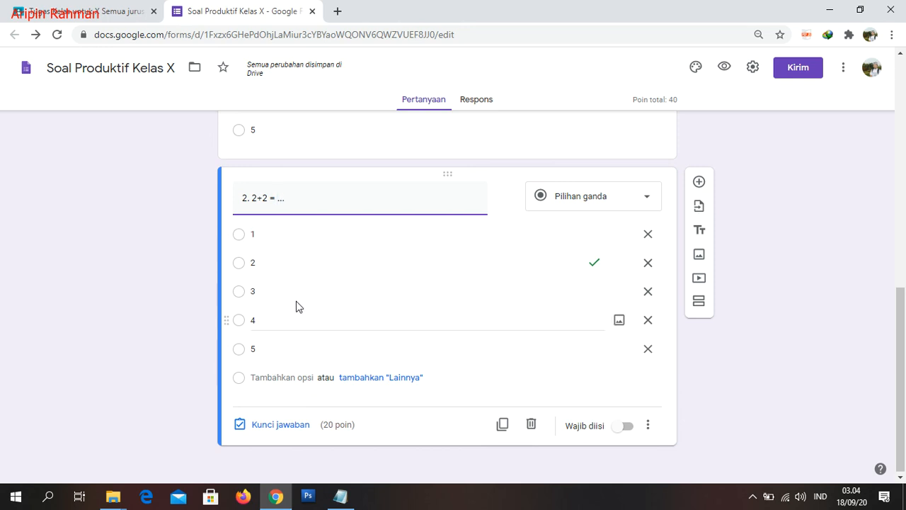
# Step: Set the "2+2" question's answer key so that only option 4 is correct
pyautogui.click(286, 428)
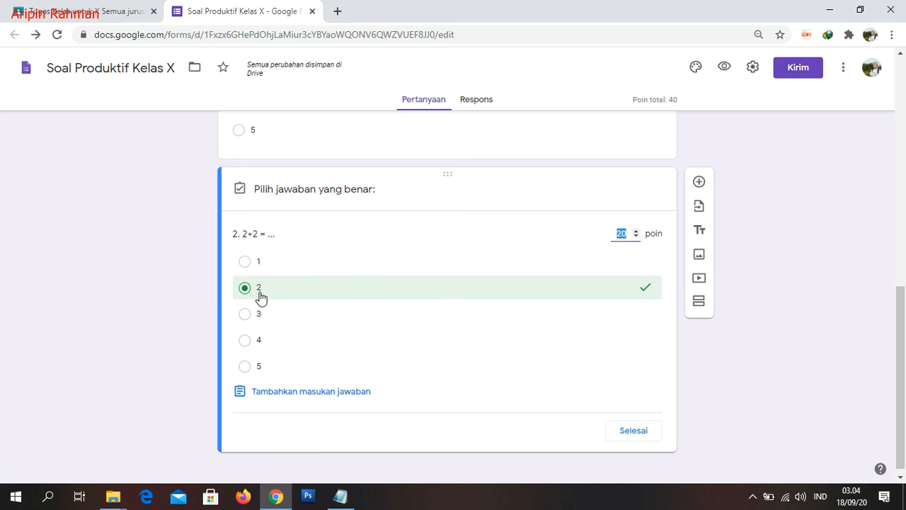
pyautogui.click(246, 345)
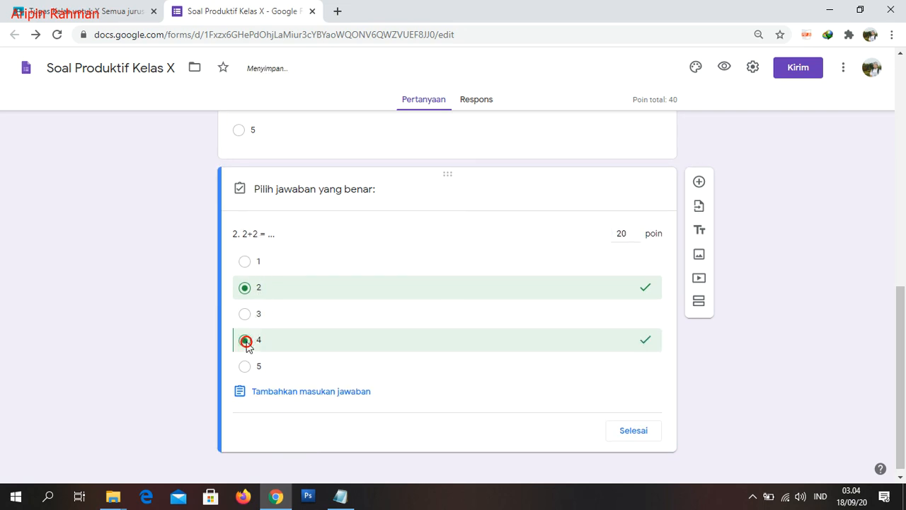
pyautogui.click(290, 293)
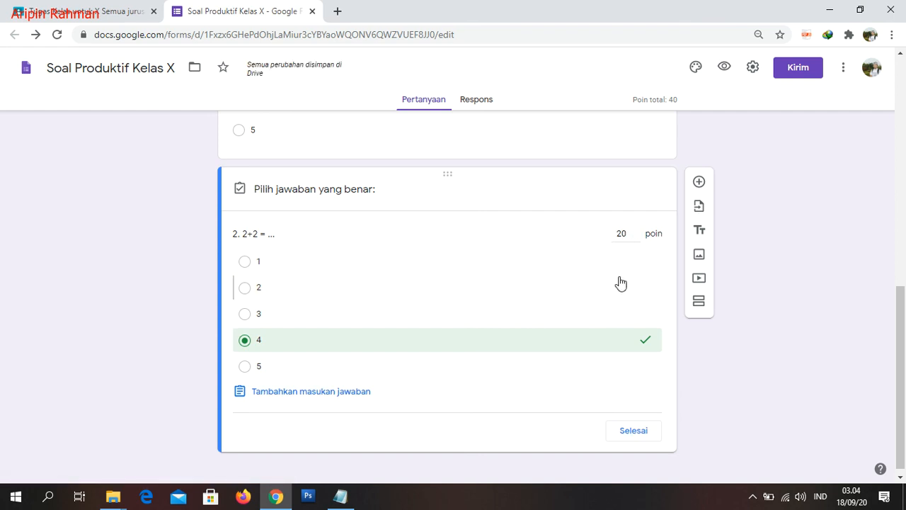
pyautogui.click(629, 433)
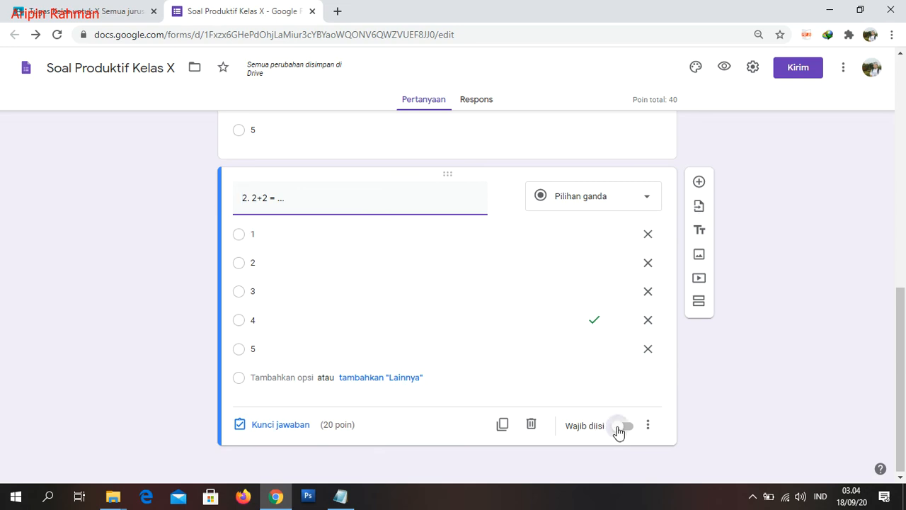
# Step: Make both the "2+2" and the "1+1" questions required
pyautogui.click(618, 431)
pyautogui.scroll(4, 599, 269)
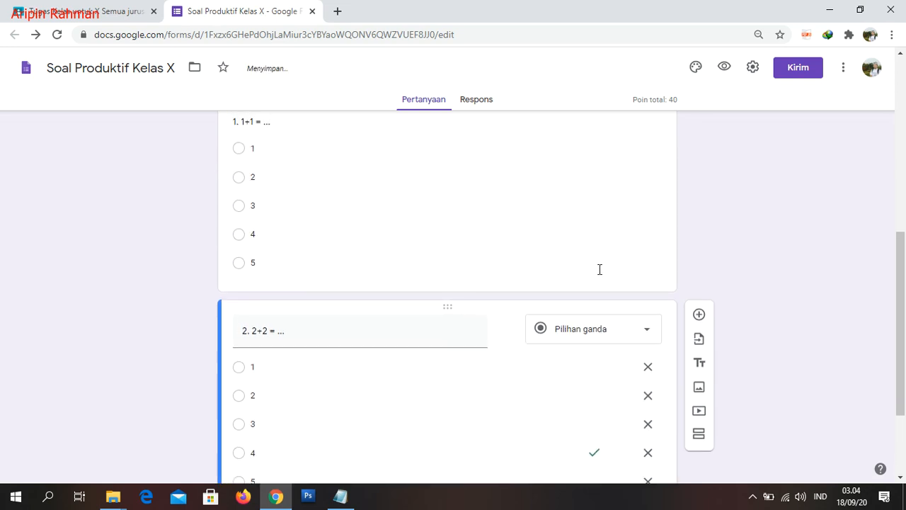
pyautogui.click(523, 306)
pyautogui.scroll(-2, 612, 344)
pyautogui.click(617, 340)
pyautogui.scroll(-2, 756, 334)
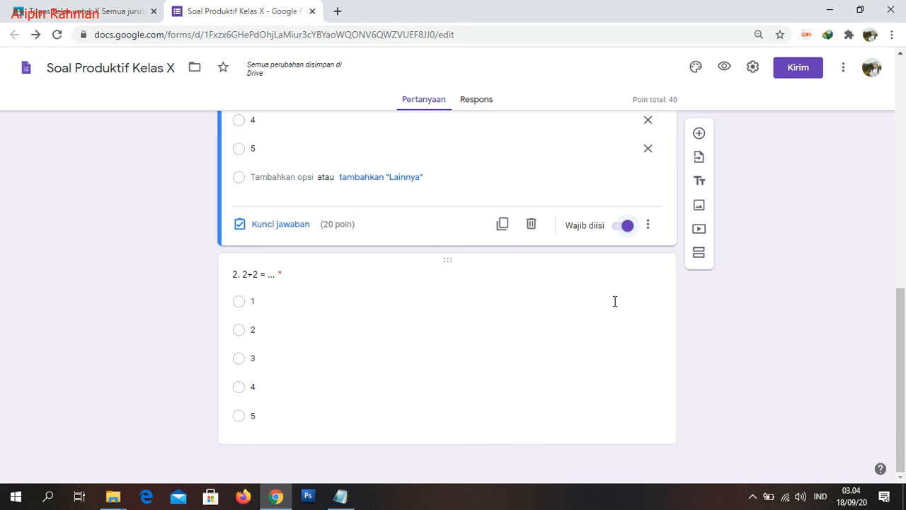
# Step: Check the points assigned in the "2+2" question's answer key and the form's total points
pyautogui.scroll(2, 620, 281)
pyautogui.scroll(-1, 620, 284)
pyautogui.click(497, 324)
pyautogui.scroll(-1, 488, 350)
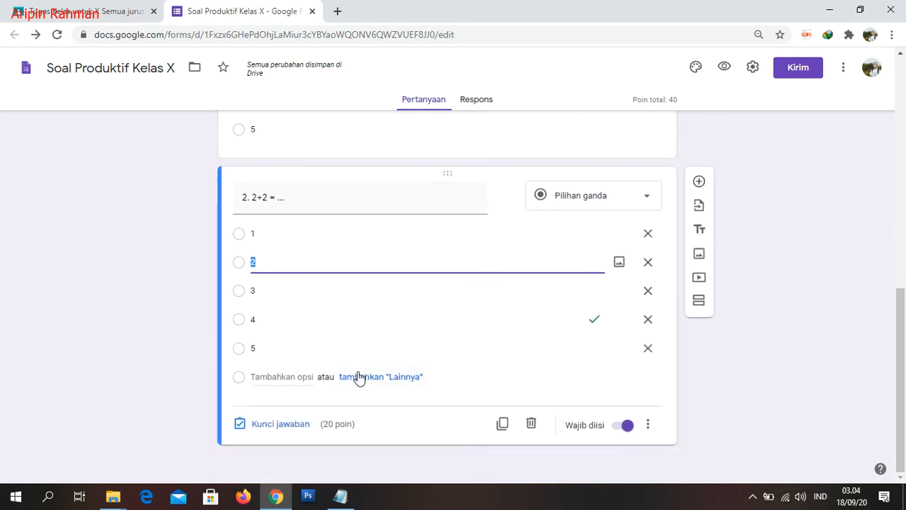
pyautogui.click(275, 425)
pyautogui.click(622, 232)
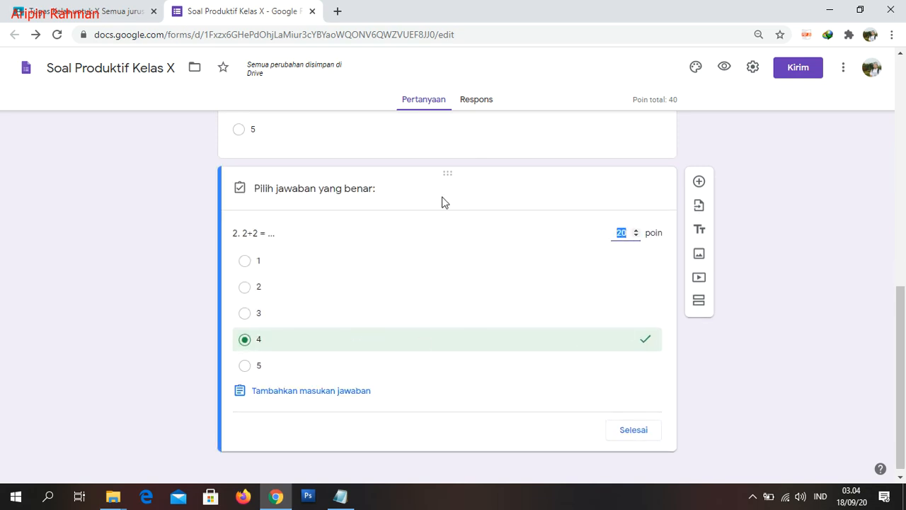
pyautogui.tripleClick(671, 99)
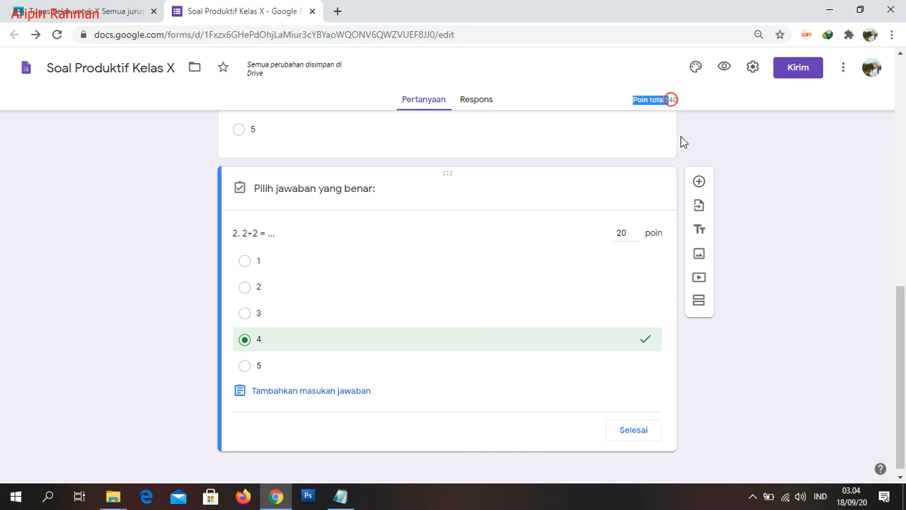
pyautogui.click(678, 102)
pyautogui.doubleClick(671, 99)
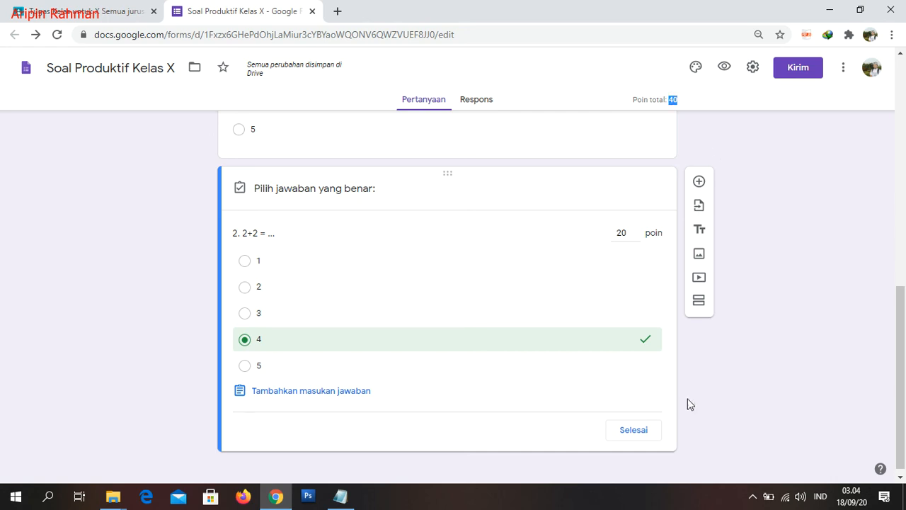
pyautogui.click(628, 433)
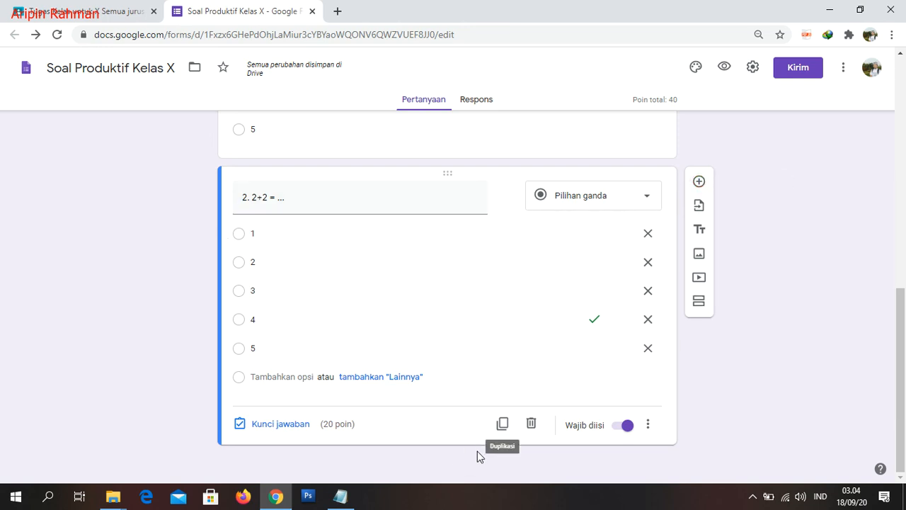
# Step: Add three copies of the "2+2" question numbered 3, 4 and 5, and check the form's total points
pyautogui.click(502, 424)
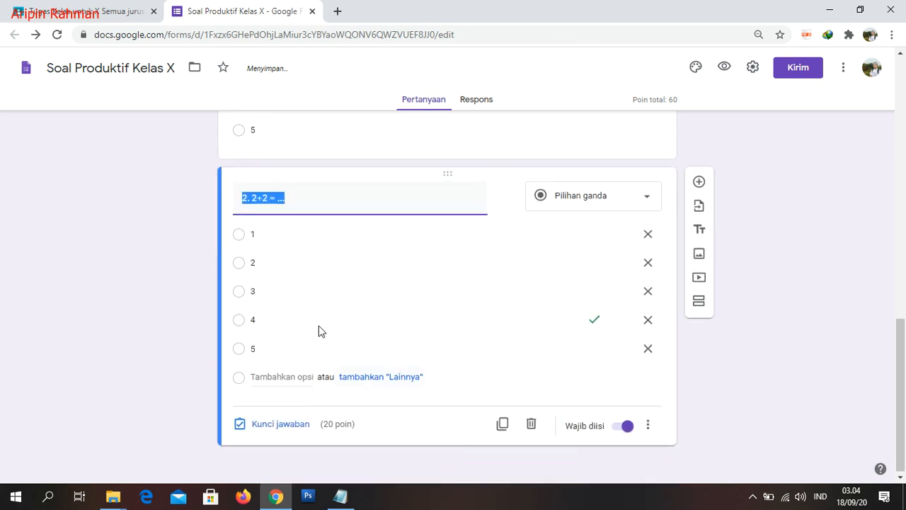
pyautogui.click(244, 199)
pyautogui.press('Delete')
pyautogui.write('3')
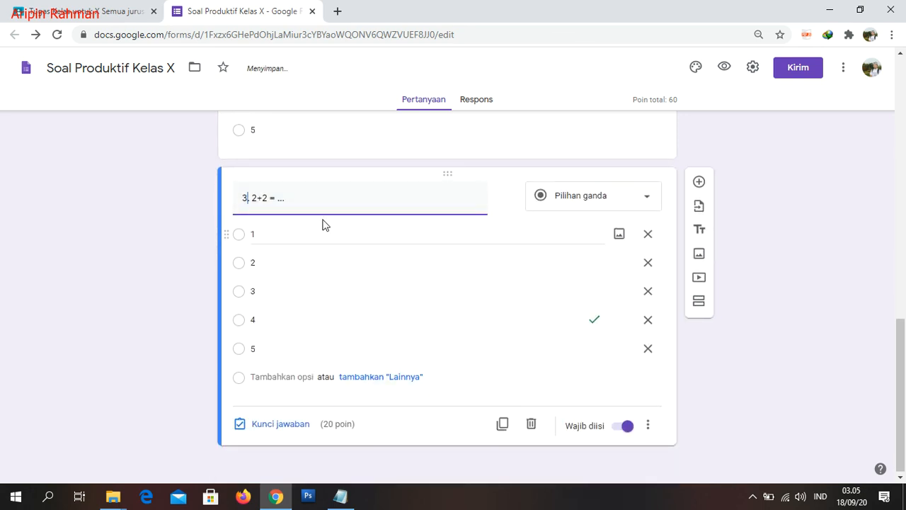
pyautogui.click(502, 423)
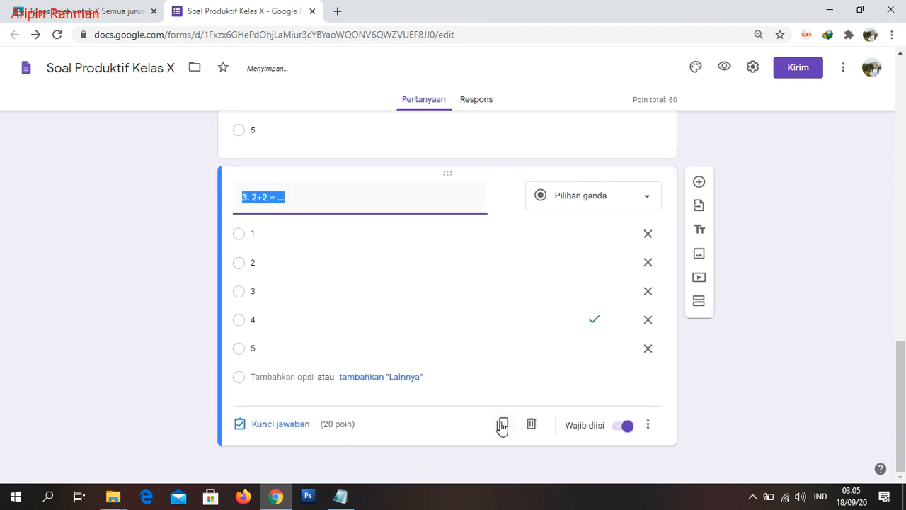
pyautogui.write('4')
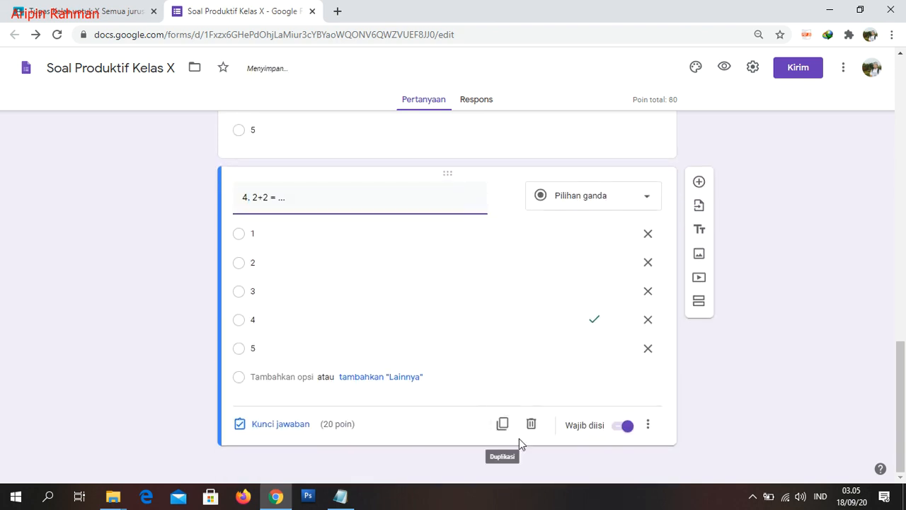
pyautogui.click(500, 424)
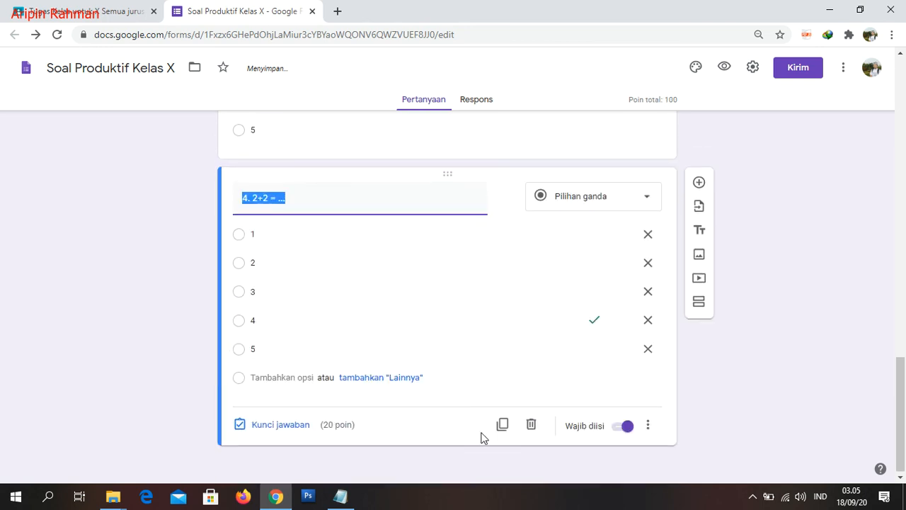
pyautogui.write('5')
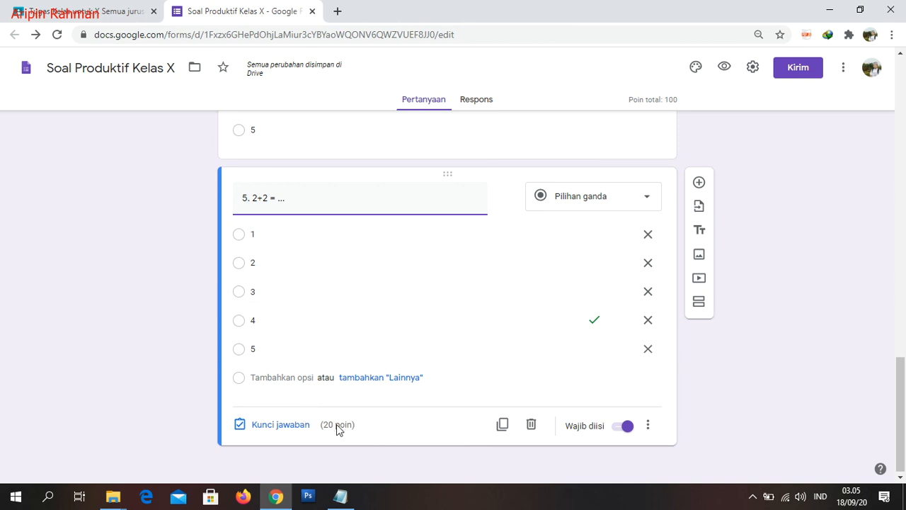
pyautogui.tripleClick(668, 99)
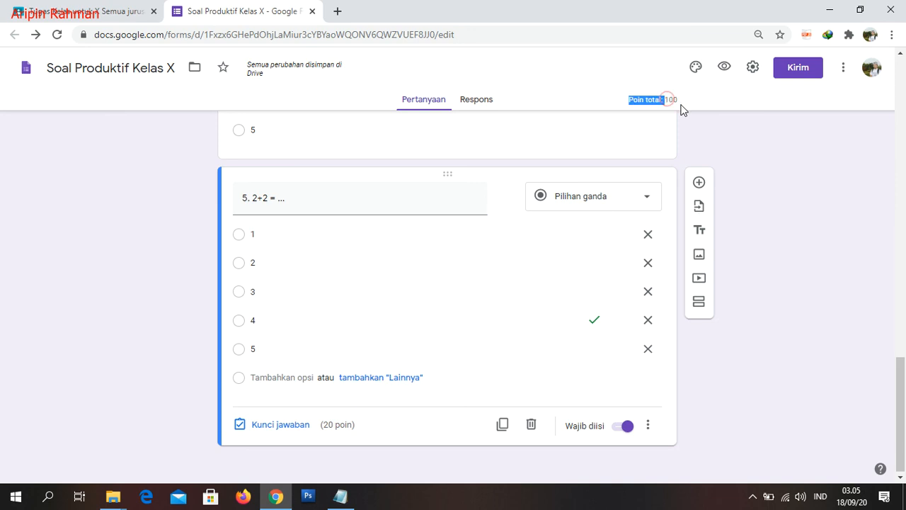
pyautogui.click(768, 257)
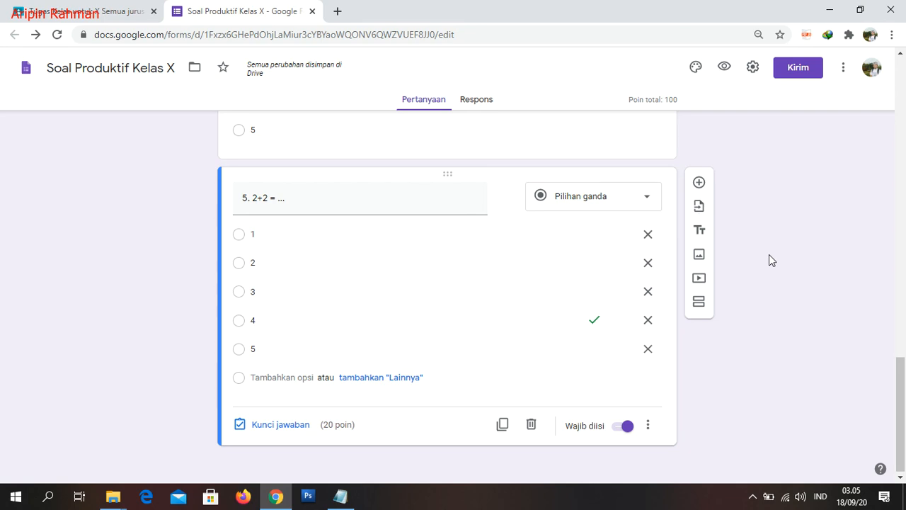
# Step: Switch to the Notepad notes and review the lines on working time and the task schedule
pyautogui.click(344, 496)
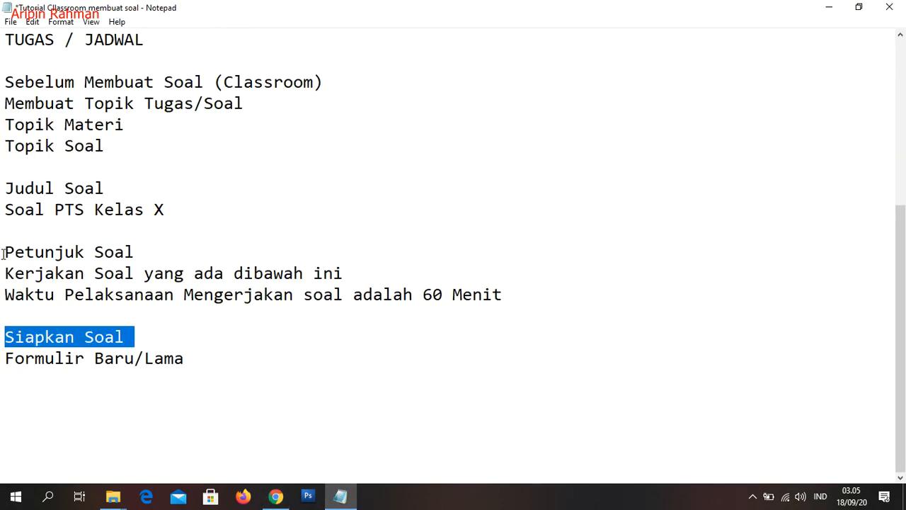
pyautogui.moveTo(7, 300); pyautogui.dragTo(243, 298)
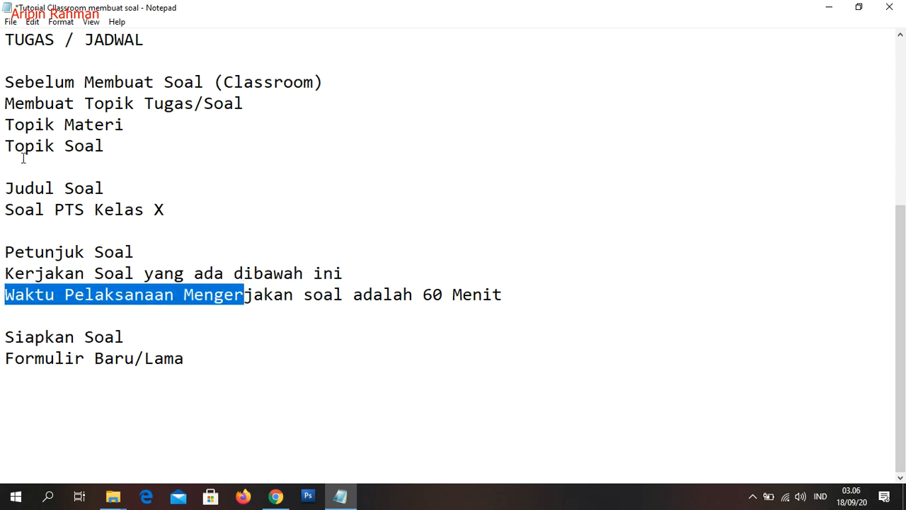
pyautogui.scroll(2, 3, 131)
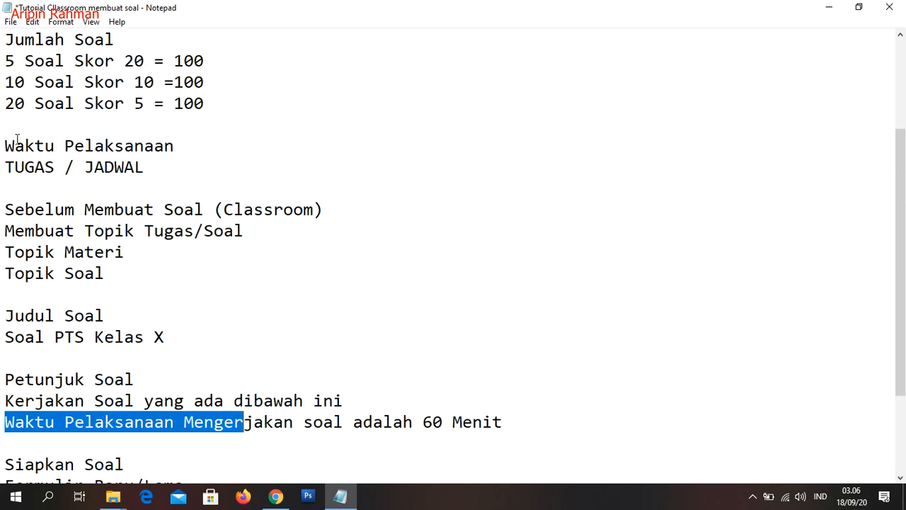
pyautogui.moveTo(3, 157); pyautogui.dragTo(150, 176)
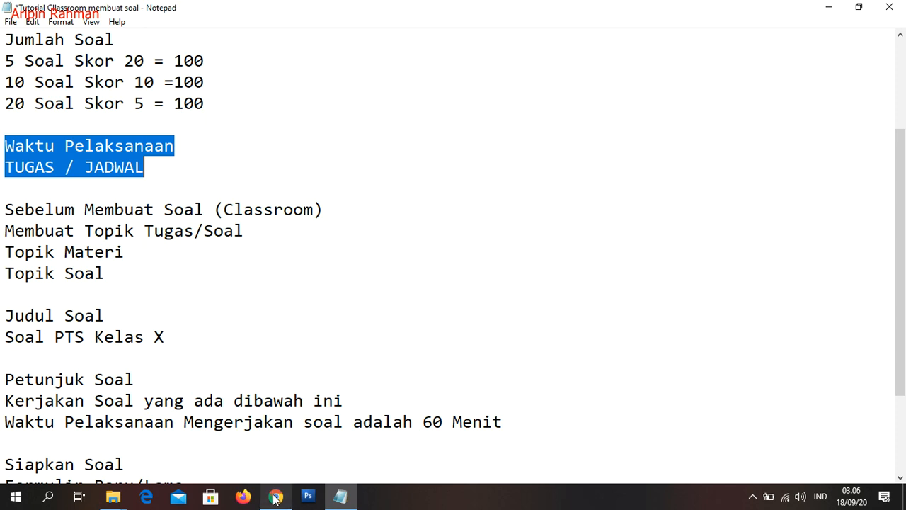
# Step: Return to Chrome and close the finished form, leaving the Classroom assignment open
pyautogui.moveTo(276, 498)
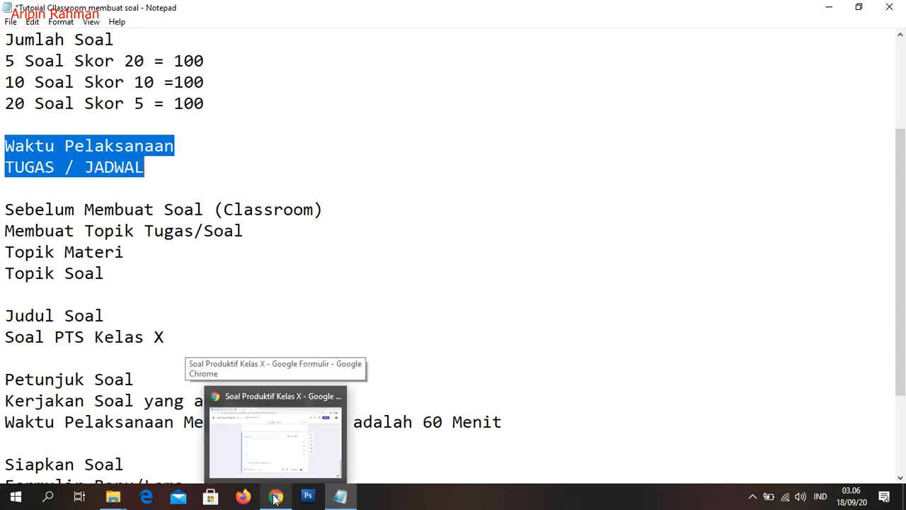
pyautogui.click(275, 498)
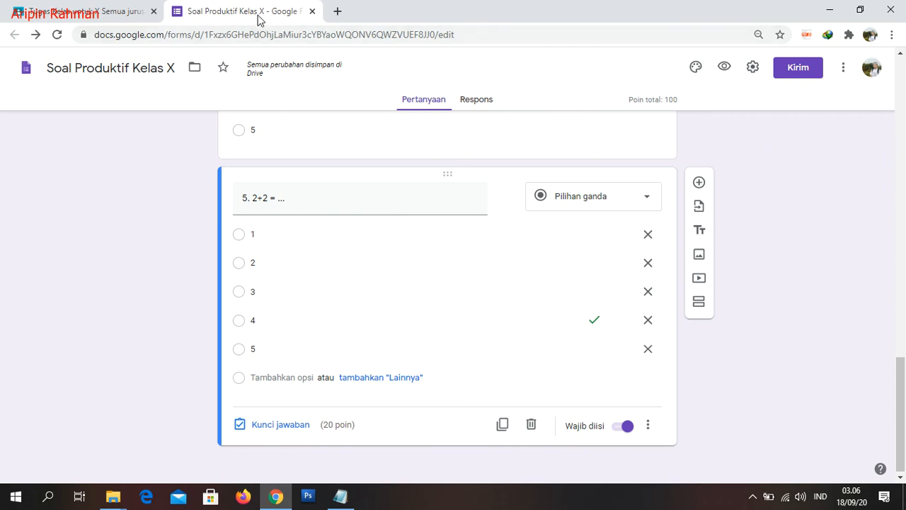
pyautogui.click(73, 10)
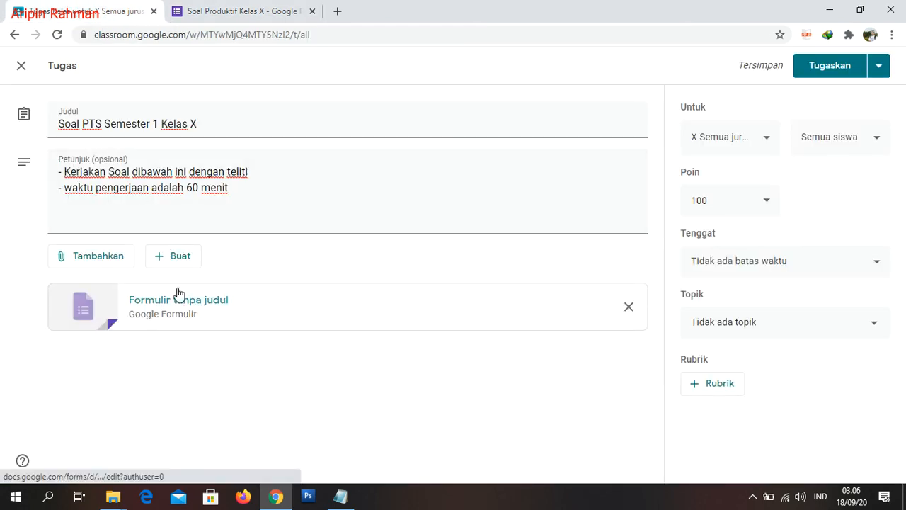
pyautogui.click(296, 12)
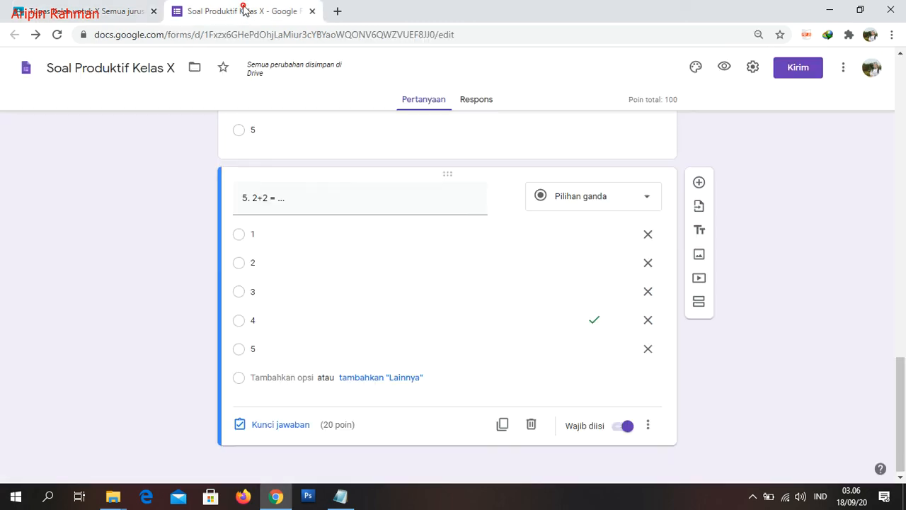
pyautogui.click(312, 12)
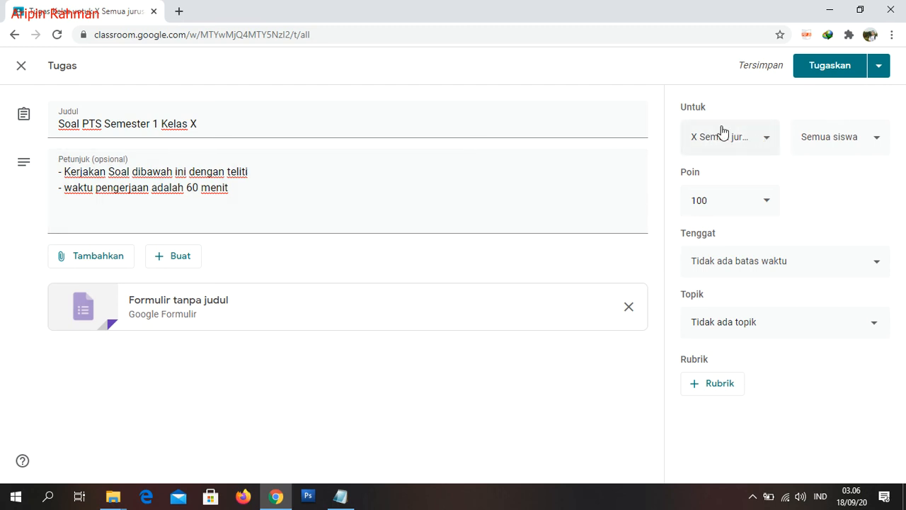
# Step: Review the classes and students the assignment can be given to, keeping X Semua jurusan and Semua siswa
pyautogui.click(767, 138)
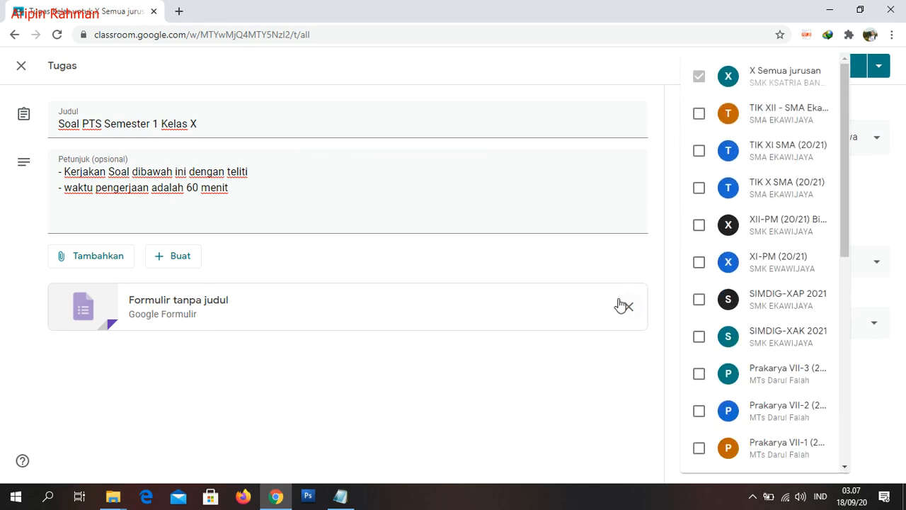
pyautogui.click(605, 376)
pyautogui.click(766, 140)
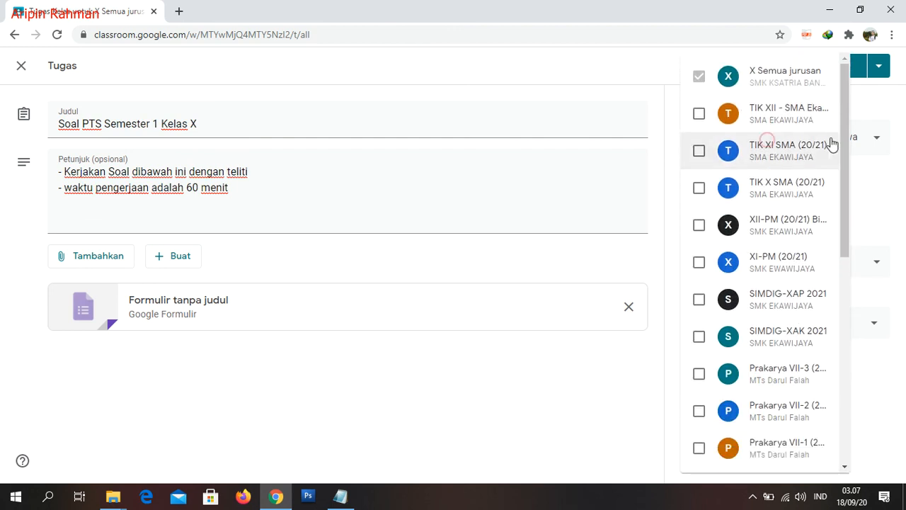
pyautogui.moveTo(848, 156); pyautogui.dragTo(844, 387)
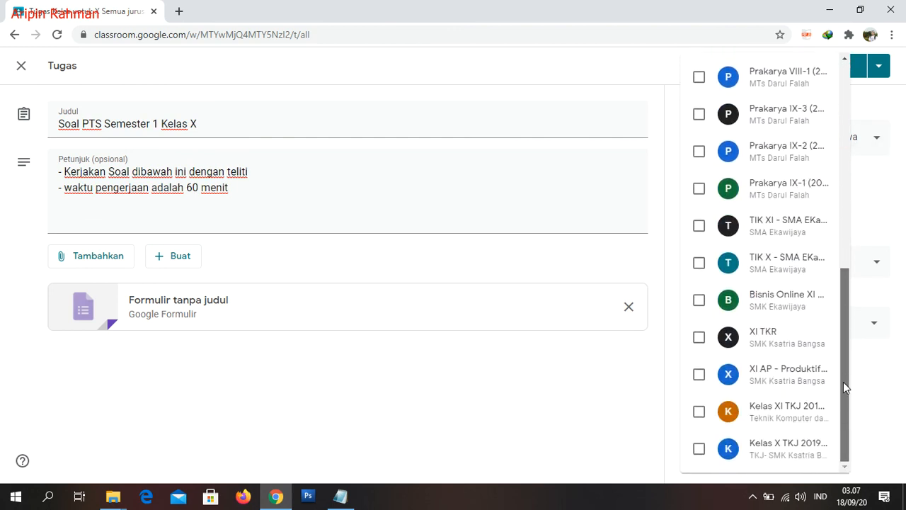
pyautogui.click(607, 396)
pyautogui.click(877, 142)
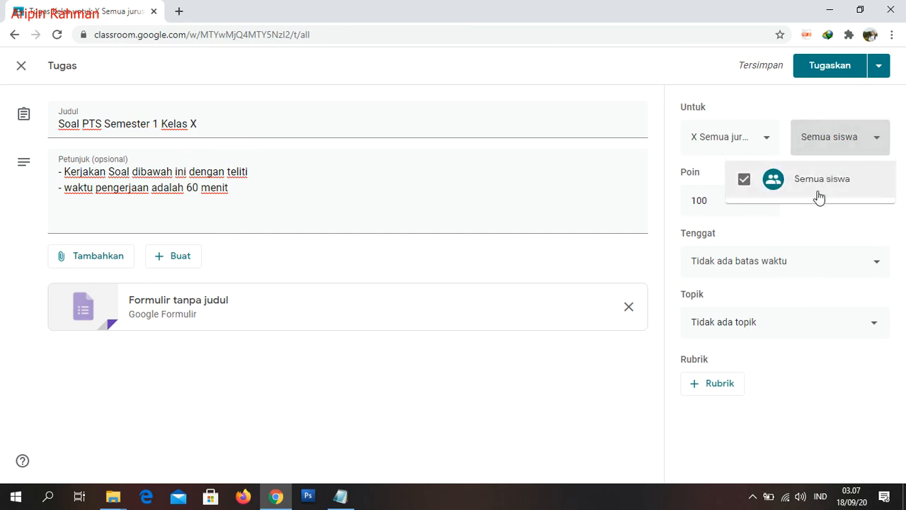
pyautogui.click(761, 99)
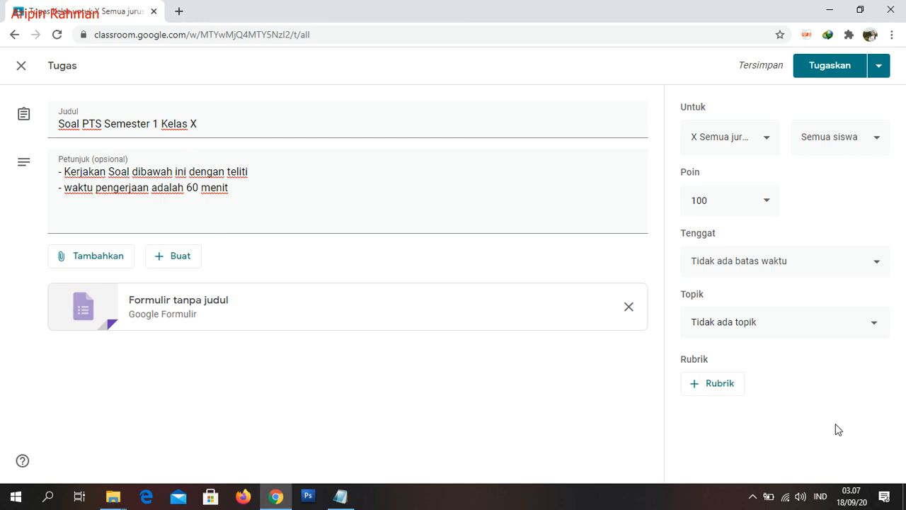
# Step: Check today's date and the working-time and schedule lines in the Notepad notes, returning to the assignment in Chrome
pyautogui.moveTo(846, 499)
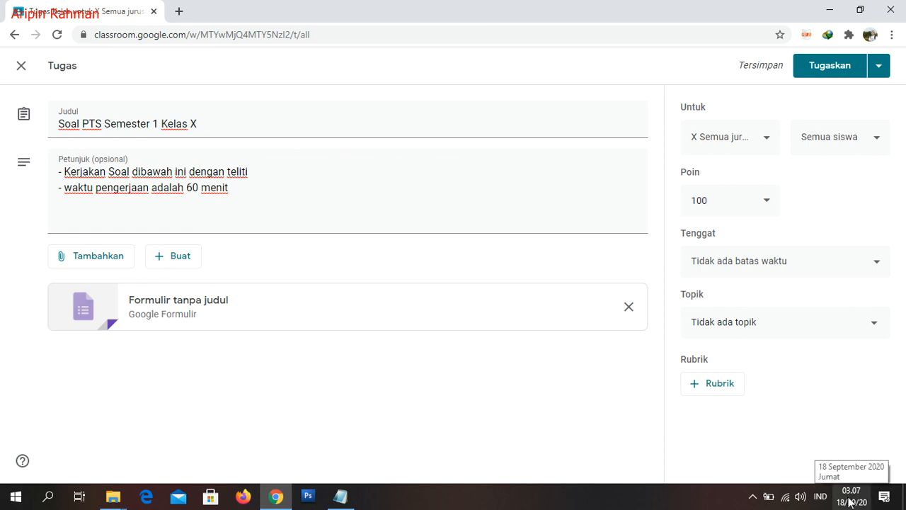
pyautogui.click(341, 497)
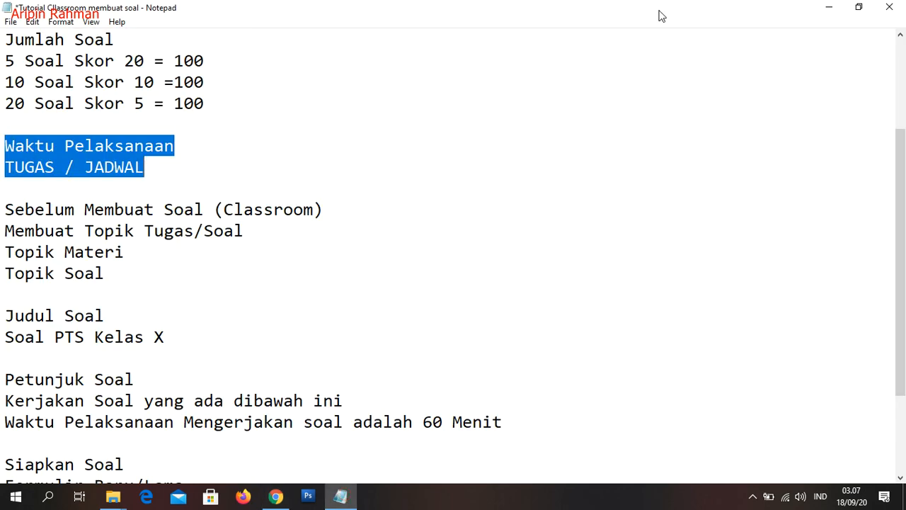
pyautogui.click(829, 7)
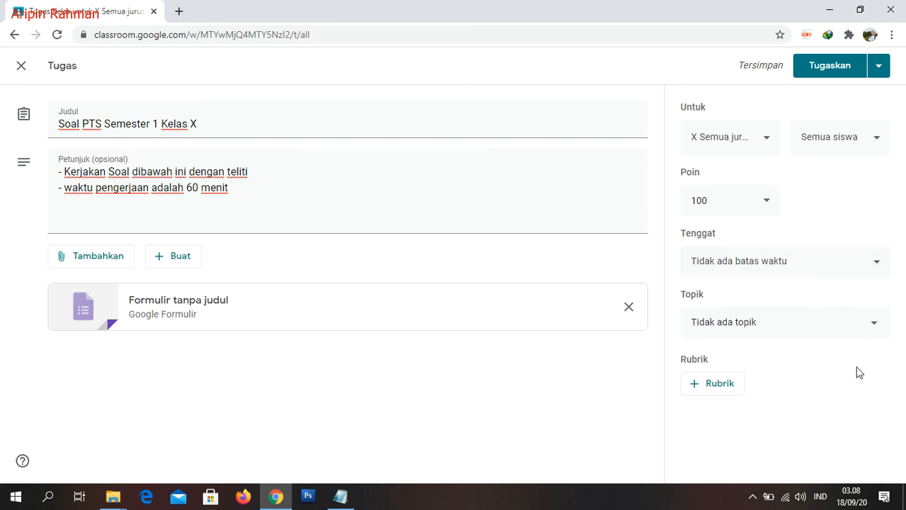
pyautogui.click(781, 265)
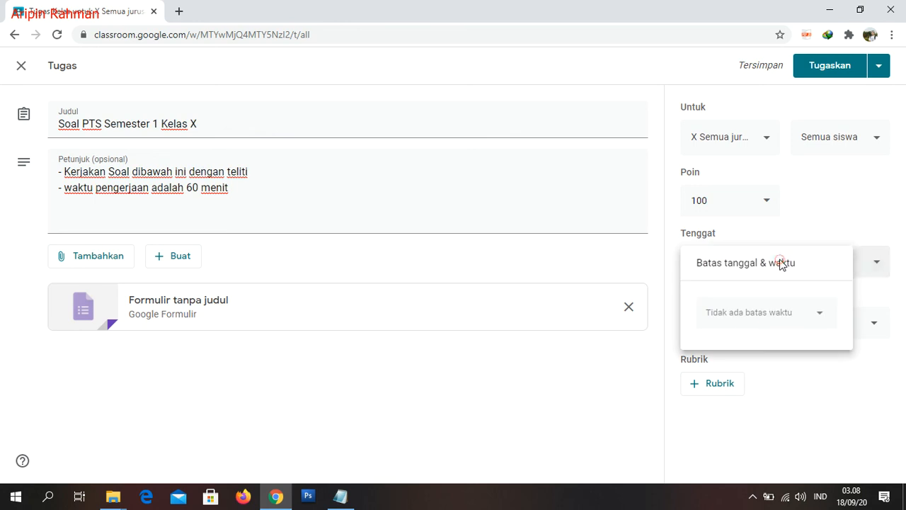
pyautogui.click(736, 318)
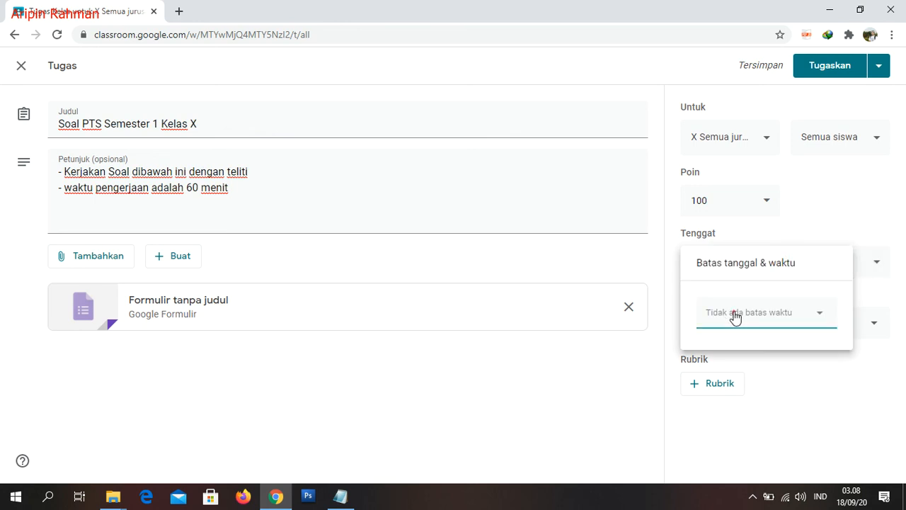
pyautogui.click(814, 205)
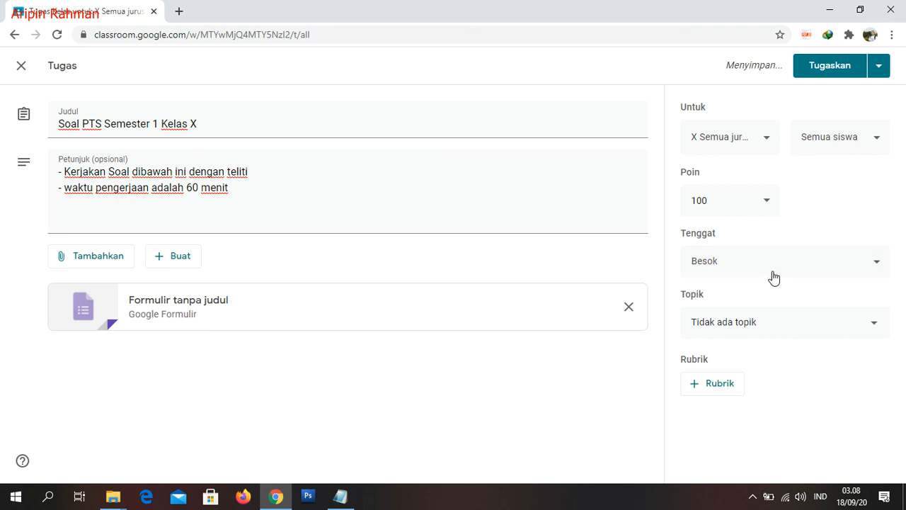
# Step: Set the assignment's due date to 18 Sep 2020 and its due time to 08.00
pyautogui.click(876, 262)
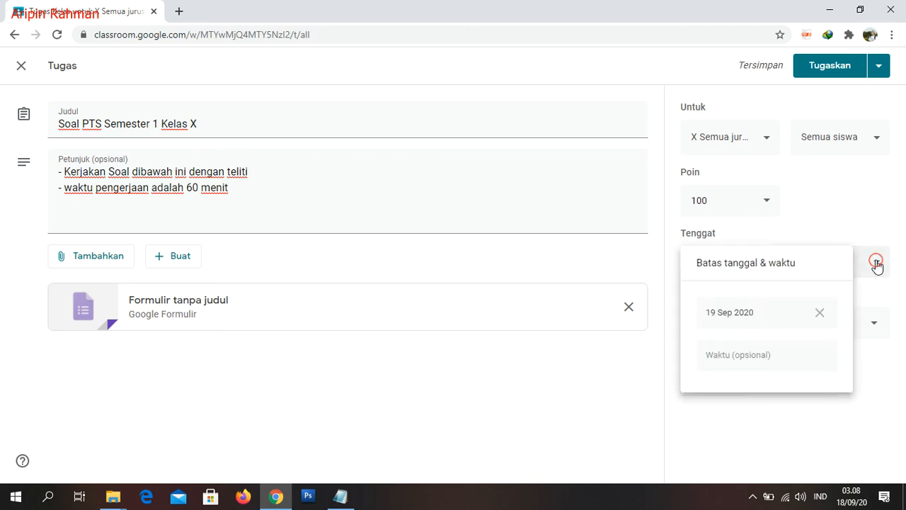
pyautogui.click(755, 314)
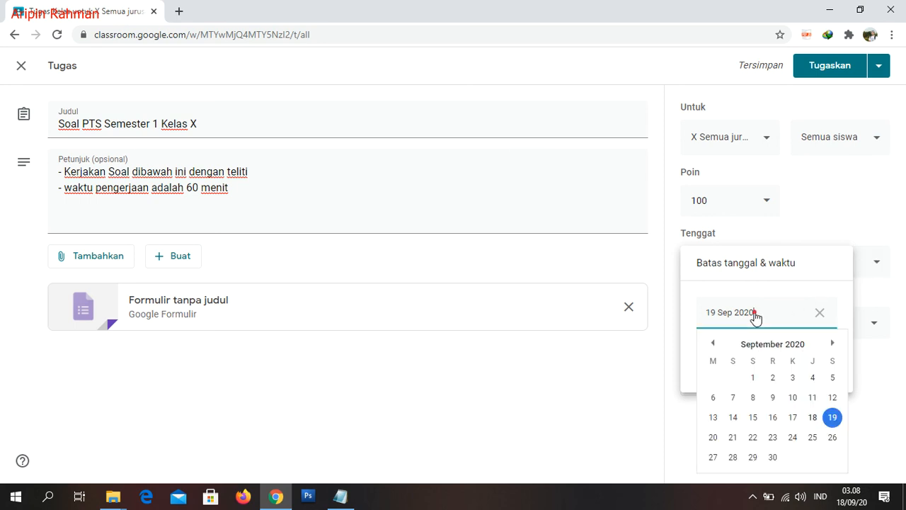
pyautogui.click(813, 417)
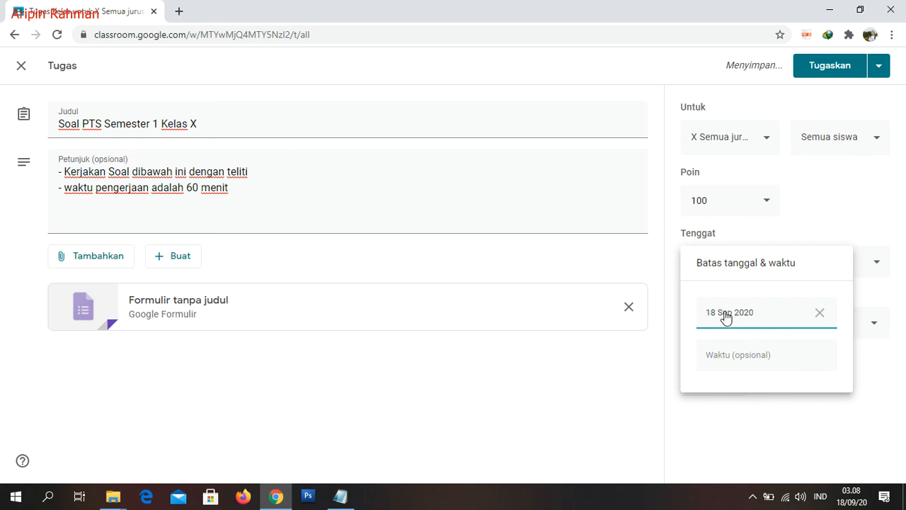
pyautogui.click(722, 355)
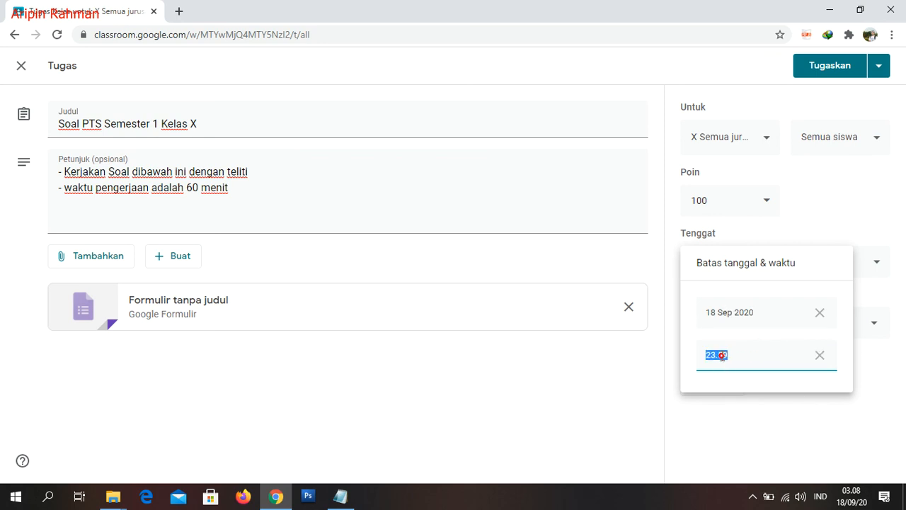
pyautogui.press('Left')
pyautogui.hotkey('shift', 'Right')
pyautogui.write('08')
pyautogui.click(739, 412)
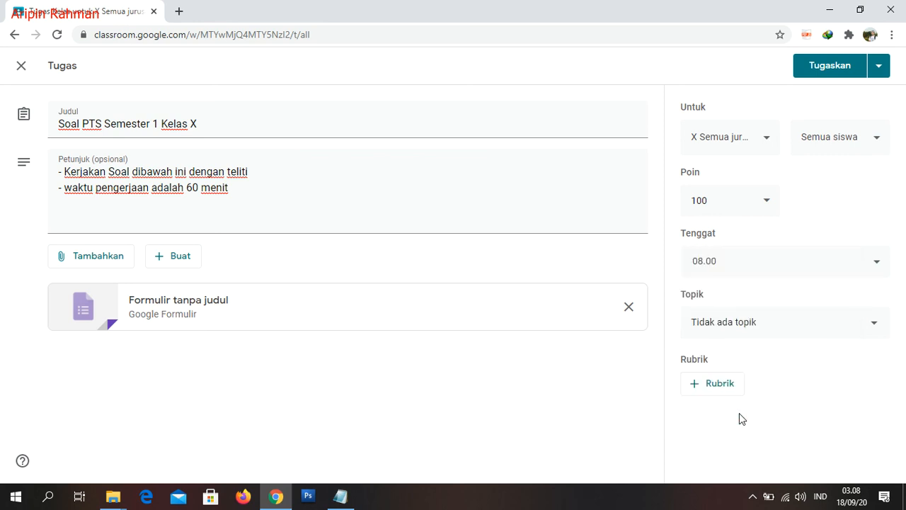
# Step: Assign the existing topic Soal to the assignment
pyautogui.click(738, 326)
pyautogui.click(738, 327)
pyautogui.click(781, 278)
pyautogui.click(752, 324)
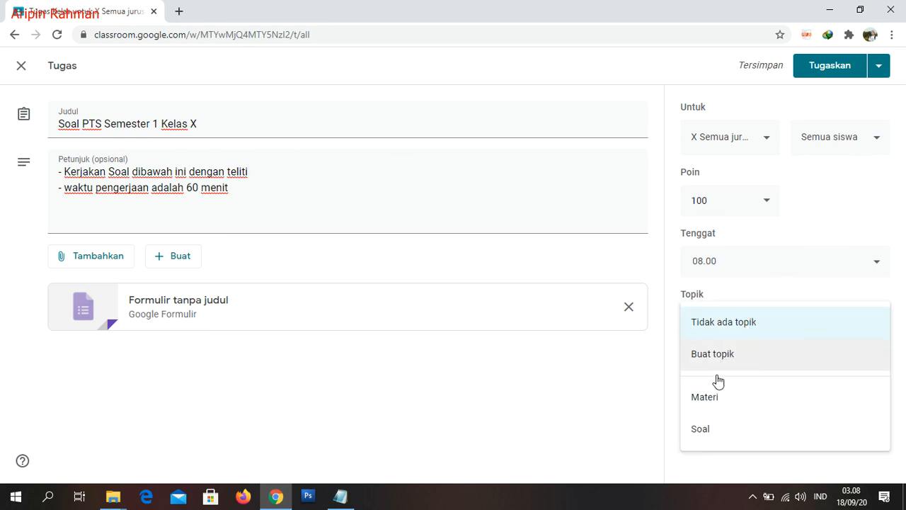
pyautogui.click(708, 431)
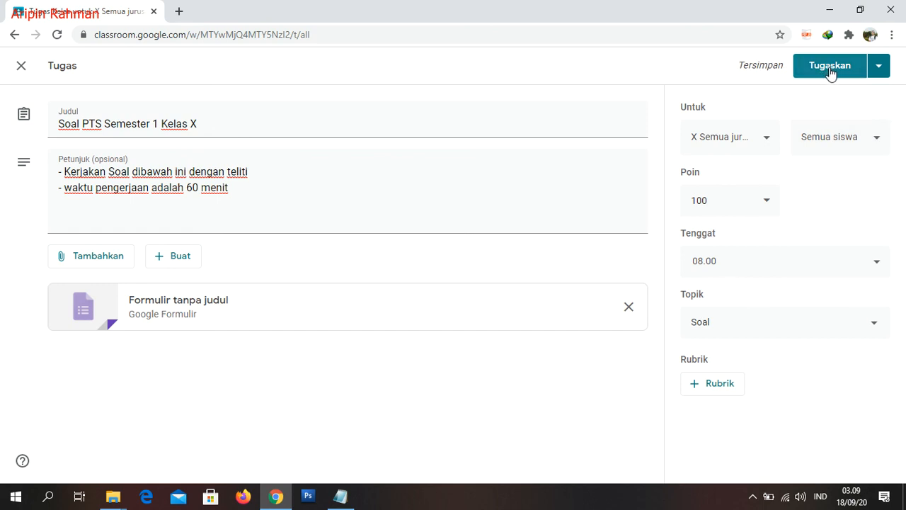
# Step: Schedule the assignment's posting for 18 Sep 2020 at 07.00
pyautogui.click(881, 66)
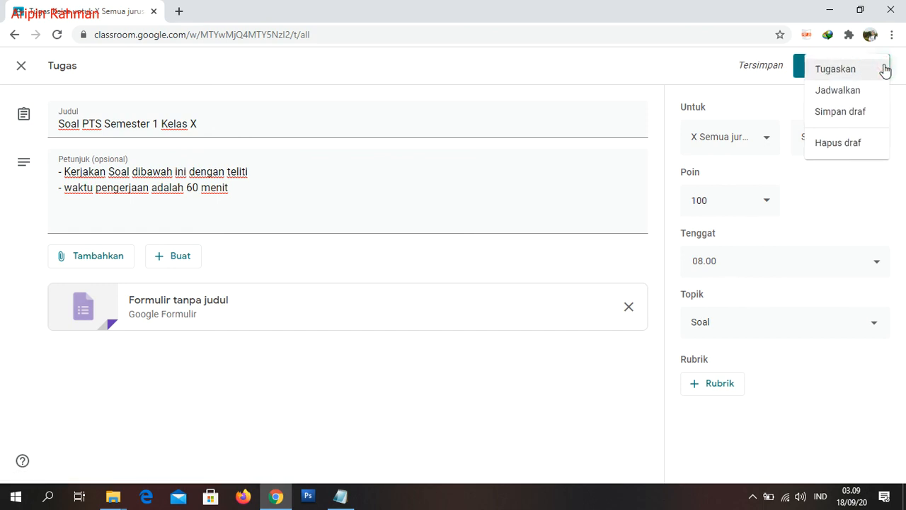
pyautogui.click(556, 375)
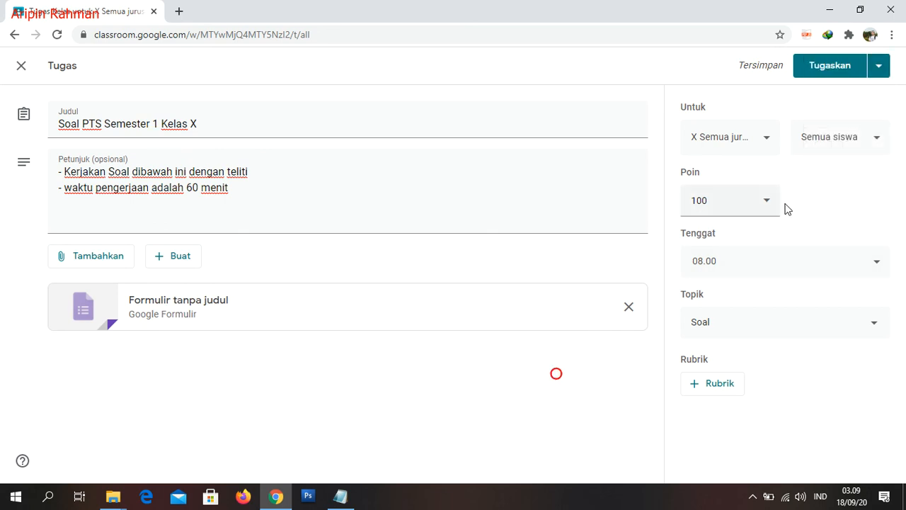
pyautogui.click(879, 70)
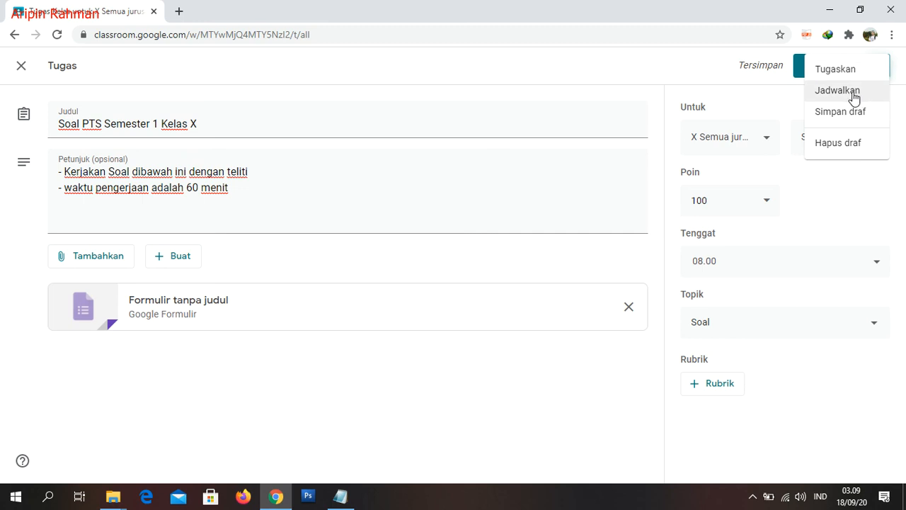
pyautogui.click(852, 95)
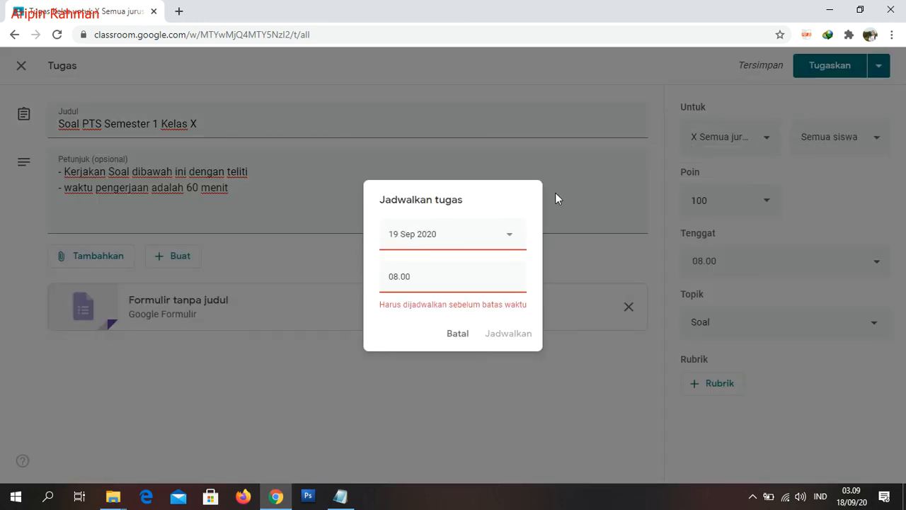
pyautogui.click(400, 235)
pyautogui.click(495, 339)
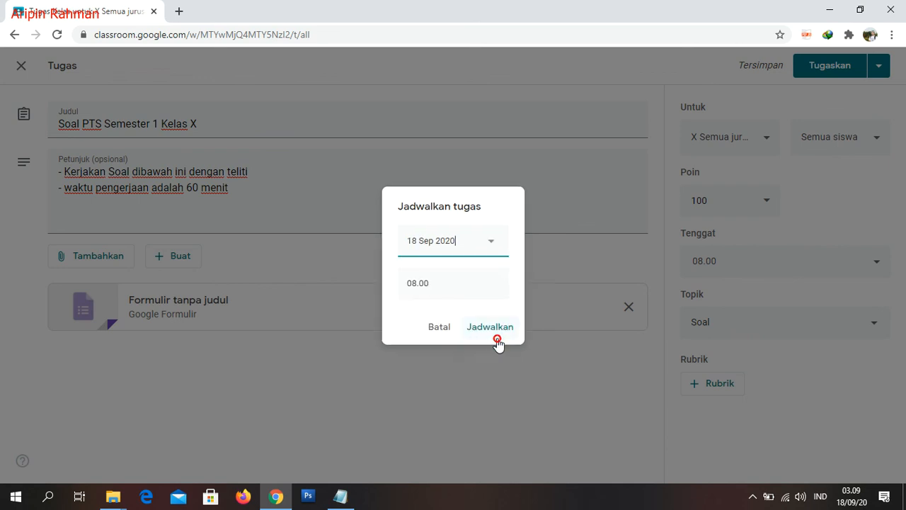
pyautogui.click(417, 283)
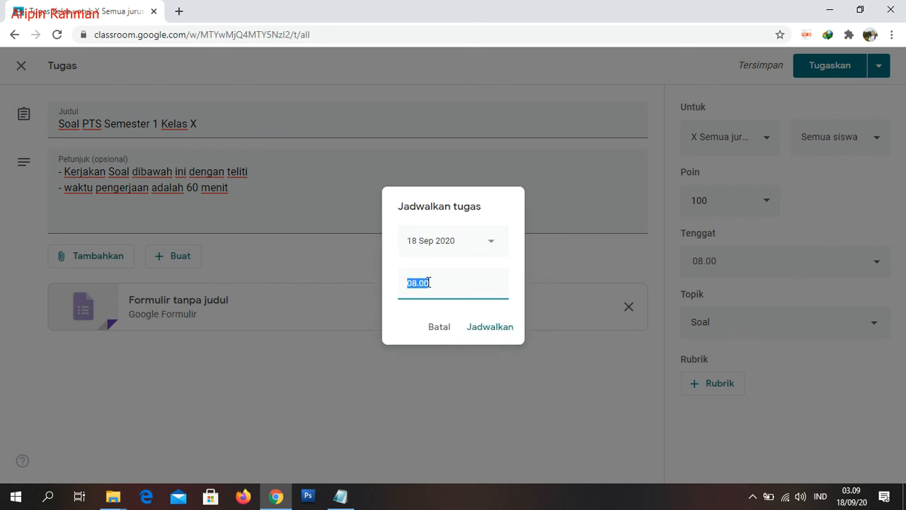
pyautogui.press('Left')
pyautogui.press('Right')
pyautogui.hotkey('shift', 'Right')
pyautogui.write('7')
pyautogui.click(478, 332)
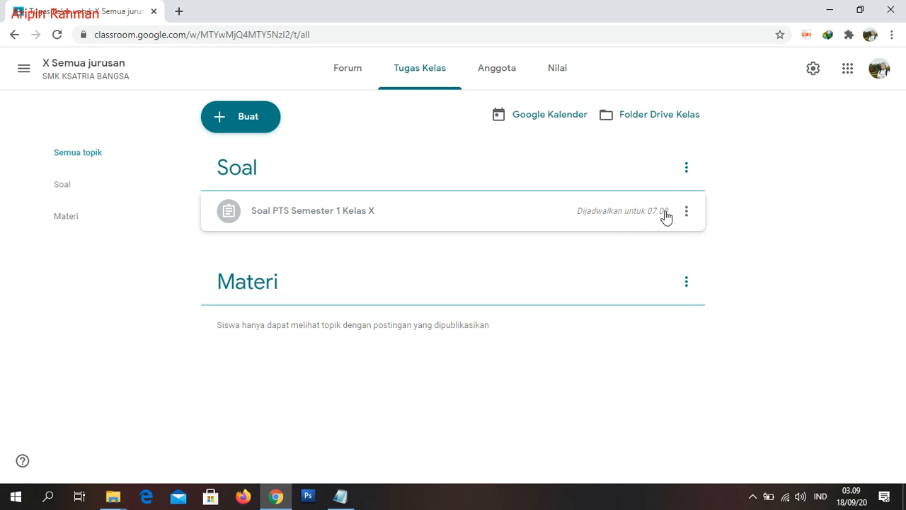
# Step: Check the edit and delete options available for the scheduled assignment Soal PTS Semester 1 Kelas X
pyautogui.click(685, 215)
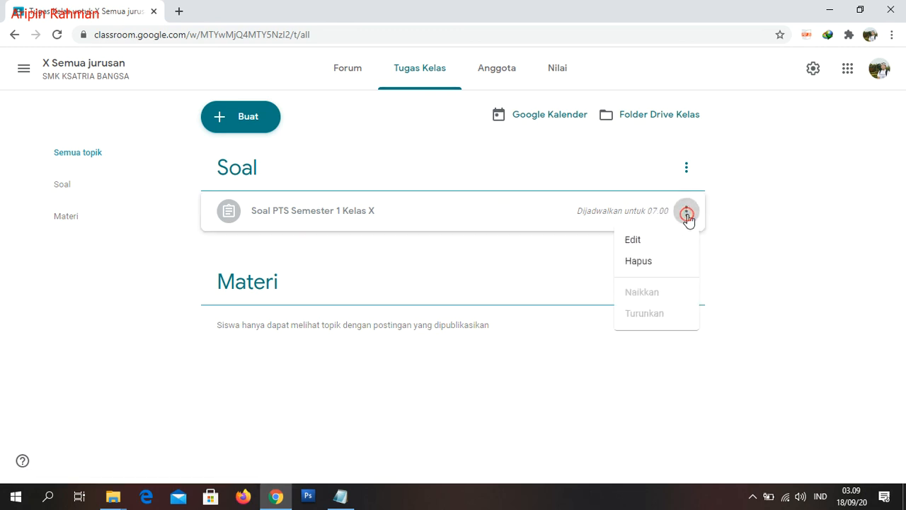
pyautogui.click(773, 198)
pyautogui.click(690, 211)
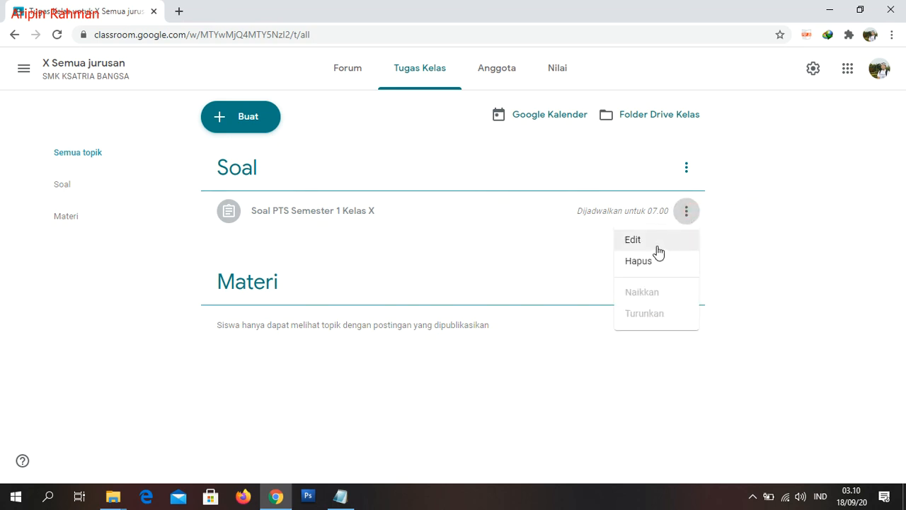
pyautogui.click(756, 193)
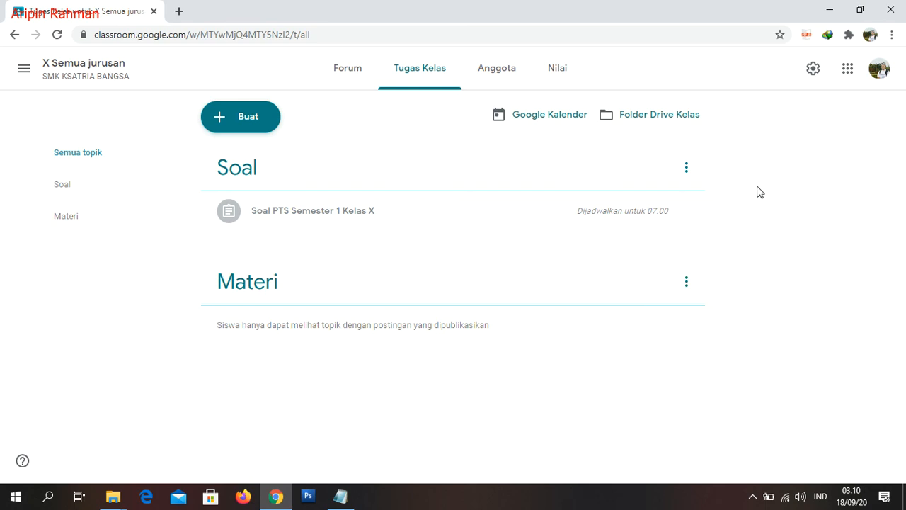
# Step: Look at the class's Anggota and Forum pages and return to the Tugas Kelas page
pyautogui.click(506, 79)
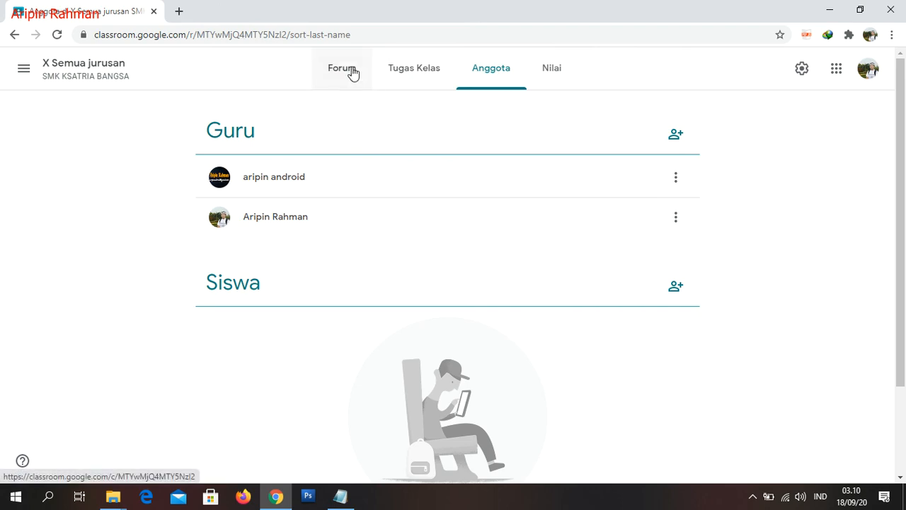
pyautogui.click(352, 71)
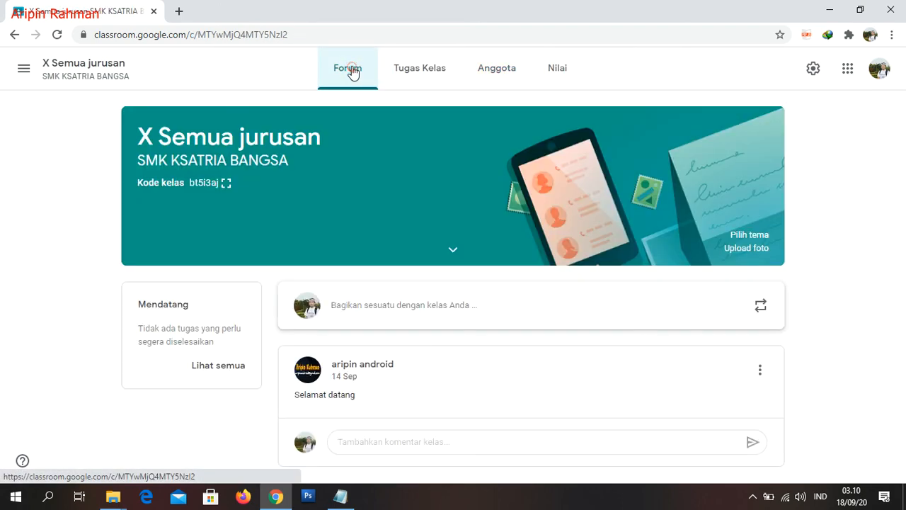
pyautogui.click(426, 62)
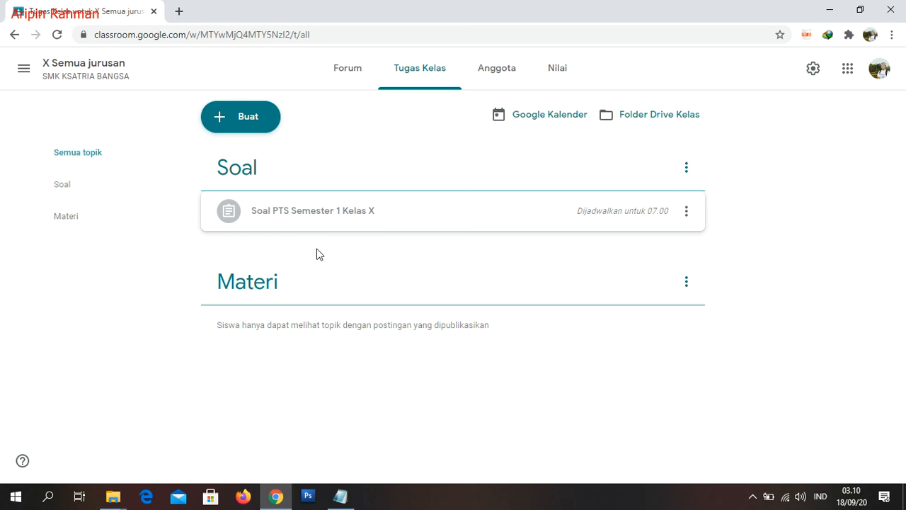
# Step: Switch to the Notepad notes, review the list of question types from Soal PG to Soal dengan Video, and return to Chrome
pyautogui.click(340, 495)
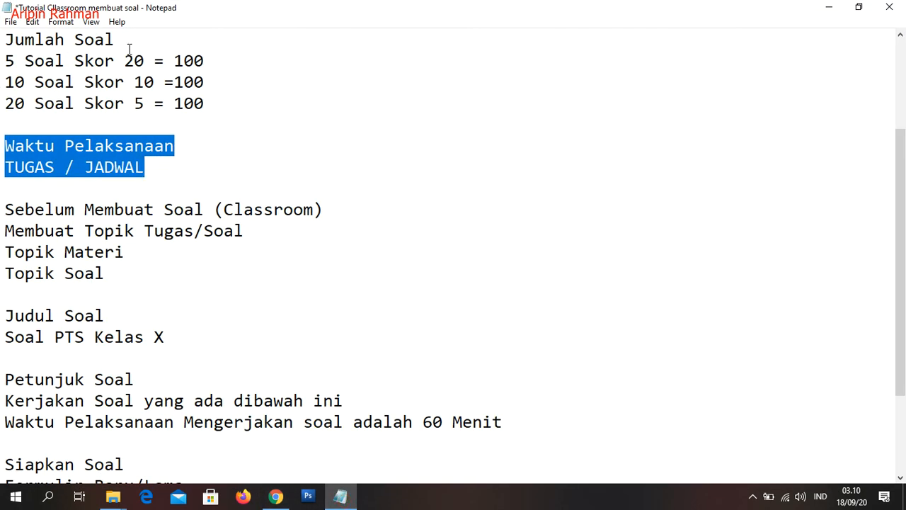
pyautogui.click(34, 82)
pyautogui.scroll(3, 34, 82)
pyautogui.moveTo(5, 59); pyautogui.dragTo(106, 62)
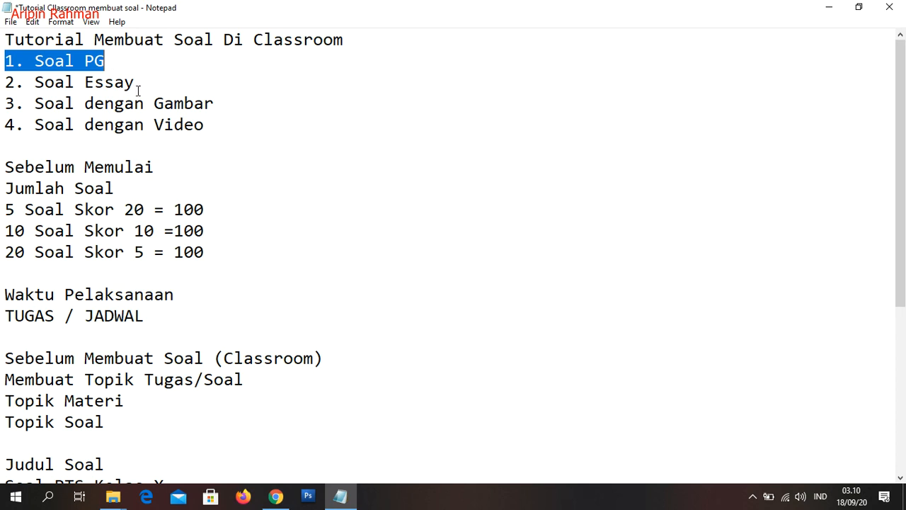
pyautogui.click(133, 83)
pyautogui.moveTo(134, 83); pyautogui.dragTo(215, 129)
pyautogui.click(34, 122)
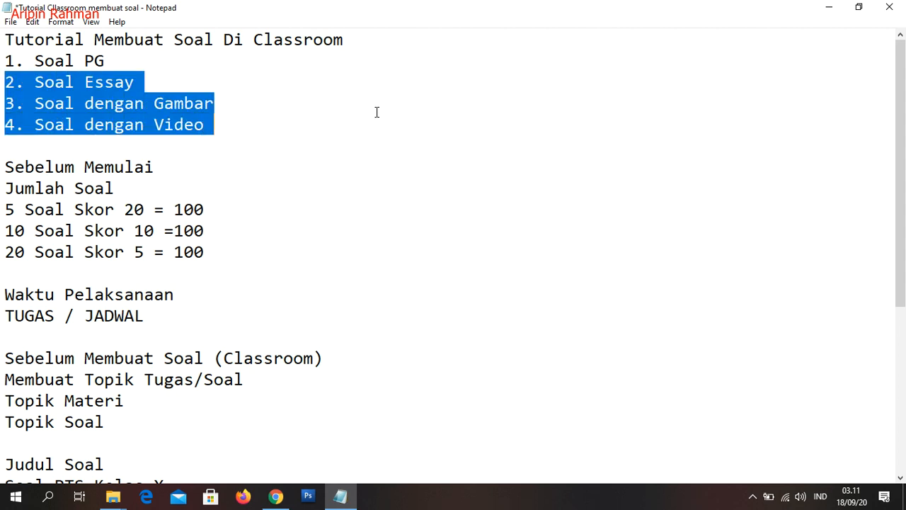
pyautogui.click(828, 7)
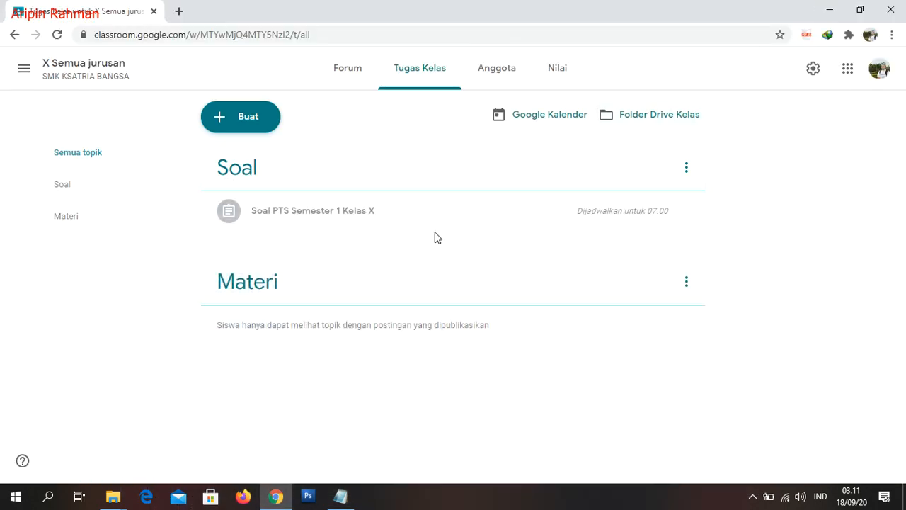